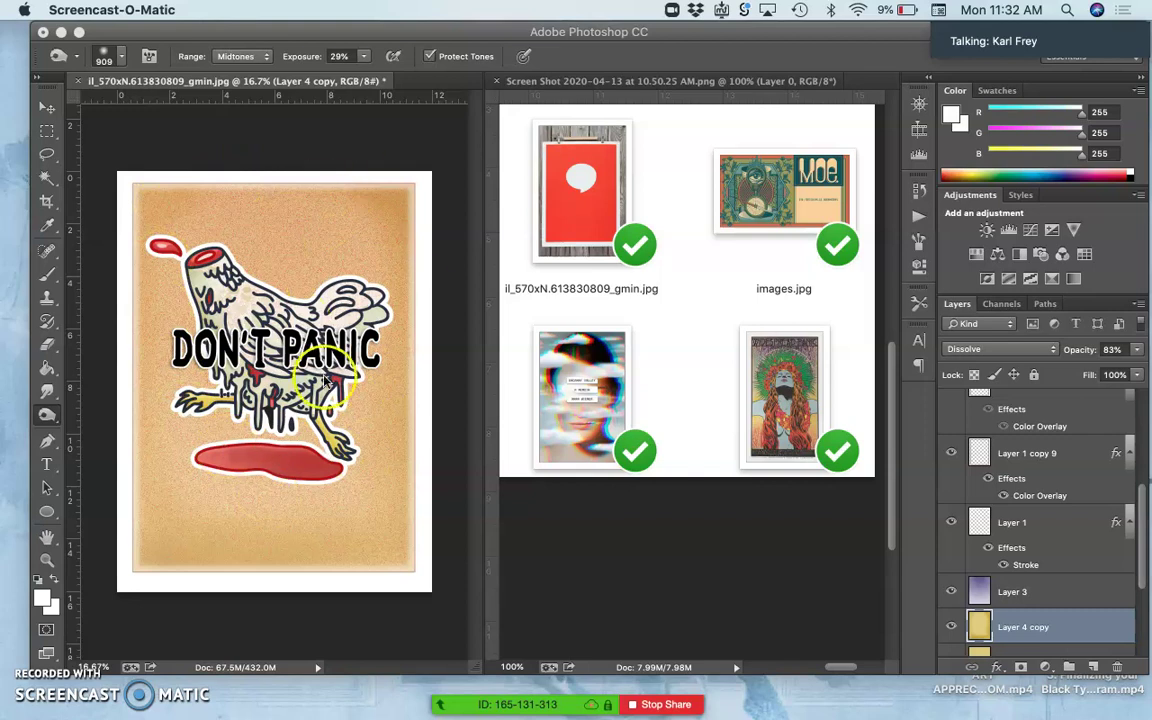
Step: Toggle Layer 4 copy's visibility to compare the poster, leaving it visible
scroll(997, 610, "down", 3)
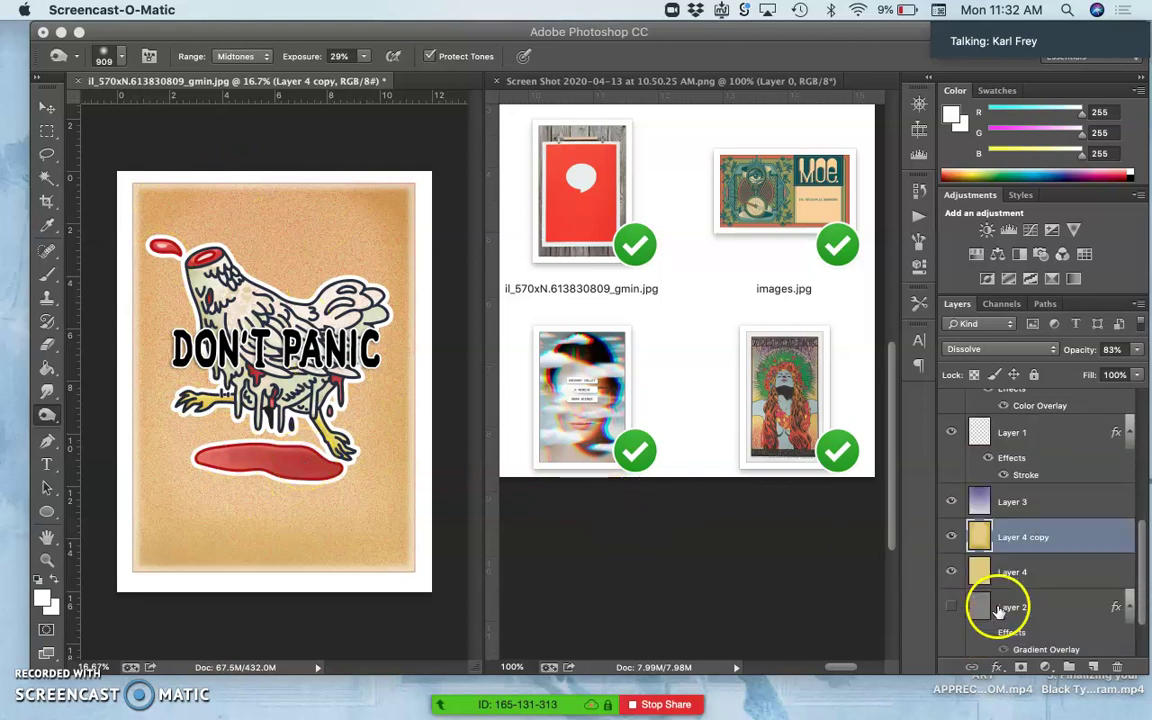
left_click(953, 538)
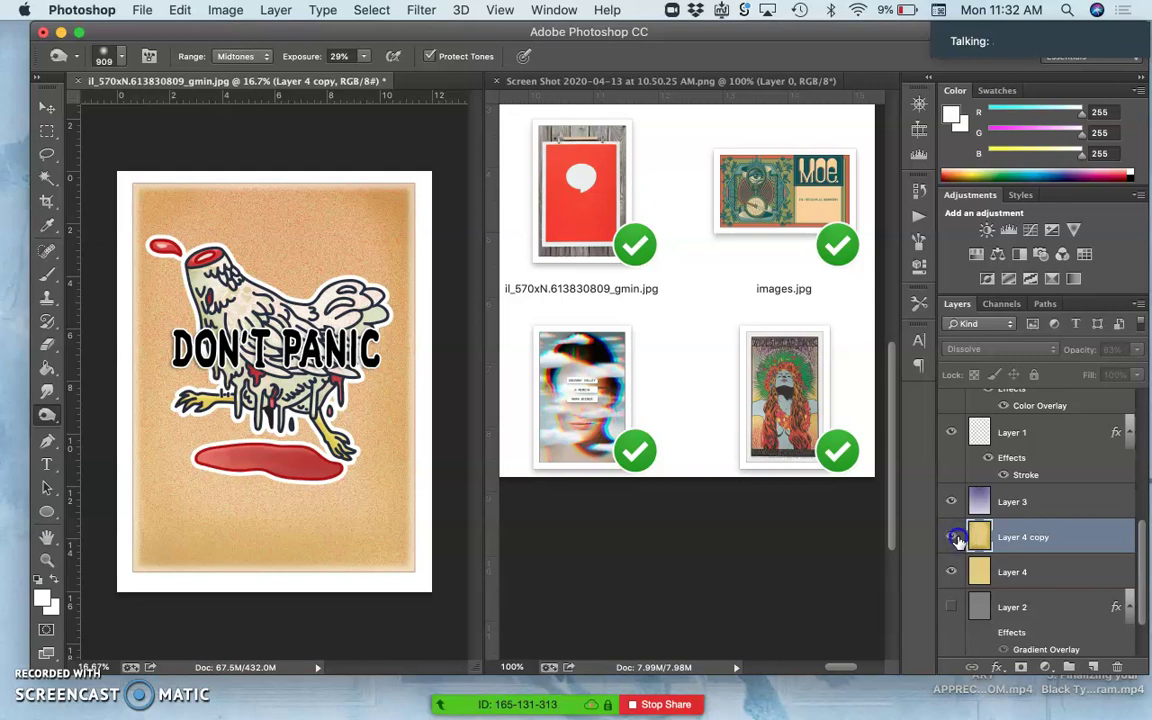
left_click(953, 538)
left_click(953, 538)
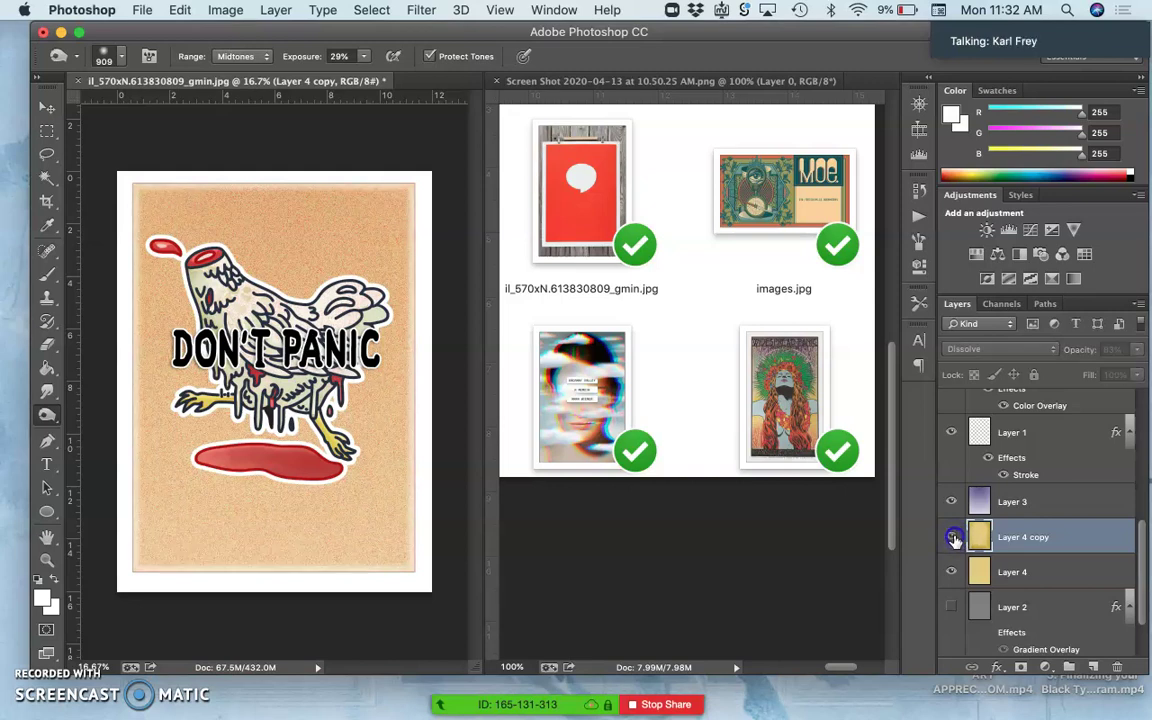
left_click(953, 538)
left_click(953, 538)
left_click(953, 538)
Step: Drop the selected Layer 4 copy's opacity from 83% to 29%
left_click(1020, 541)
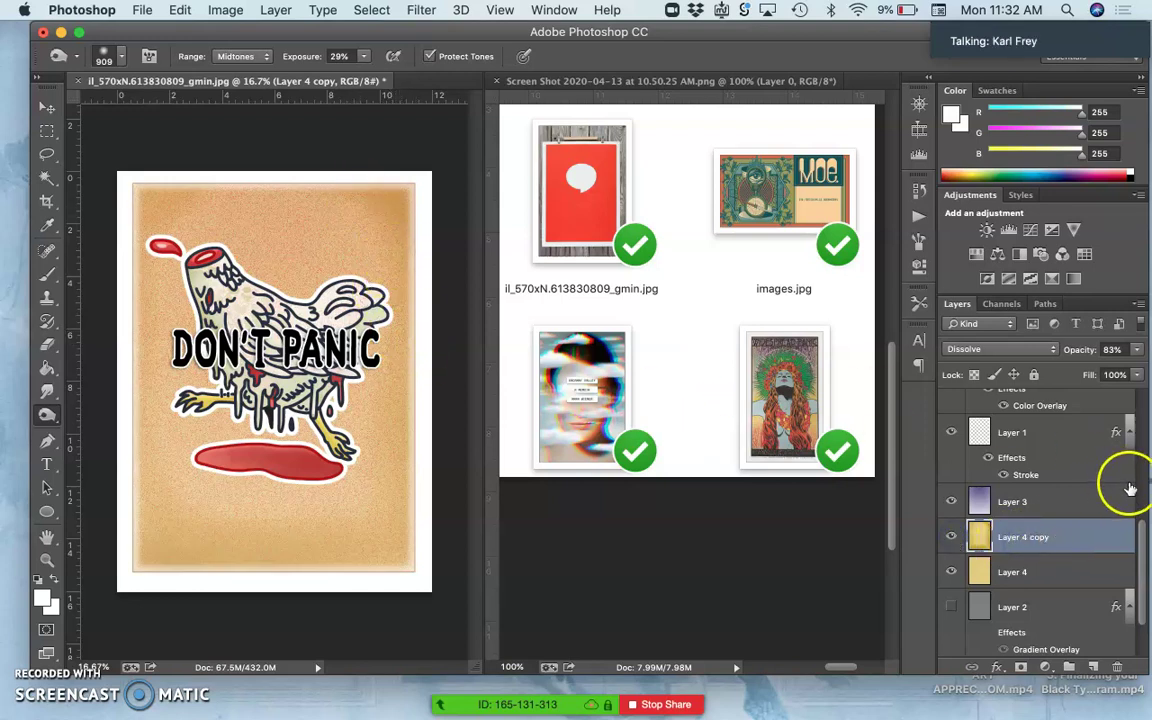
left_click(1137, 351)
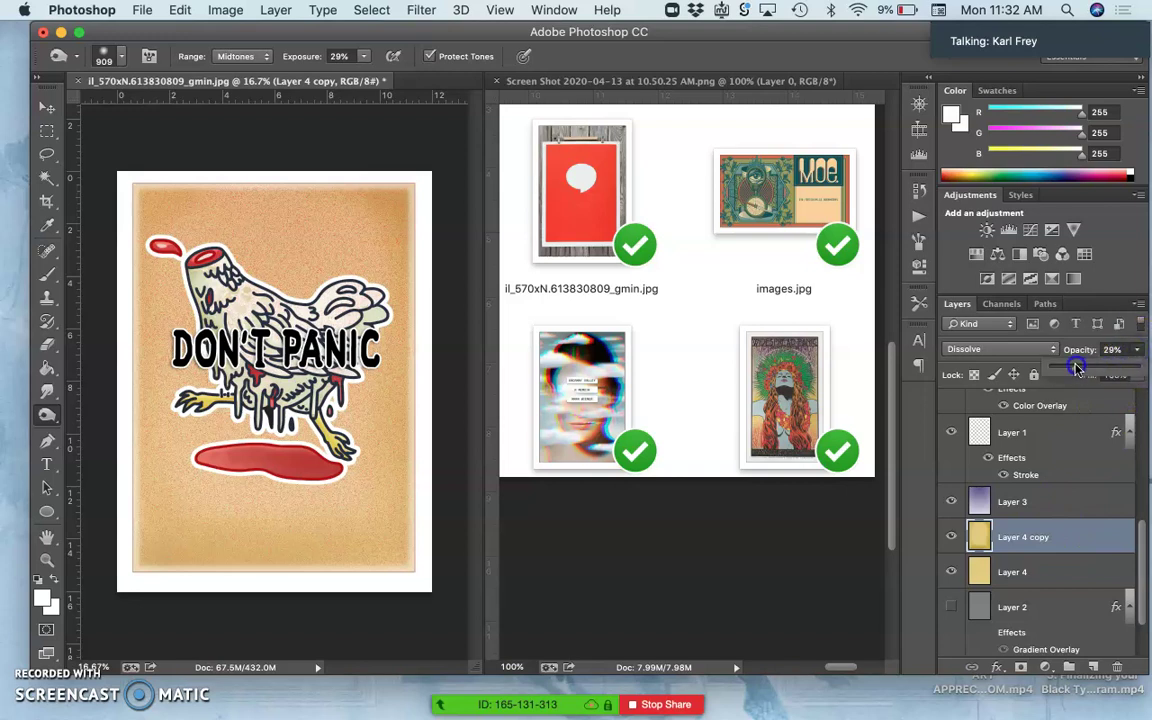
left_click_drag(1076, 369, 1077, 370)
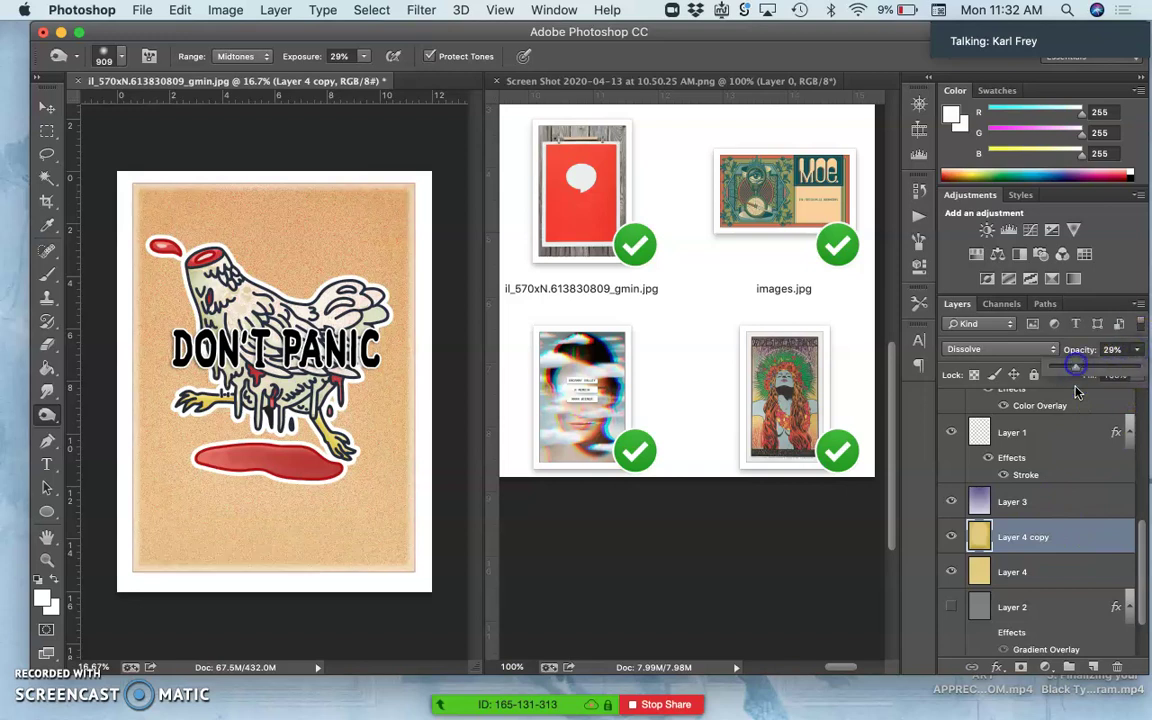
left_click(952, 537)
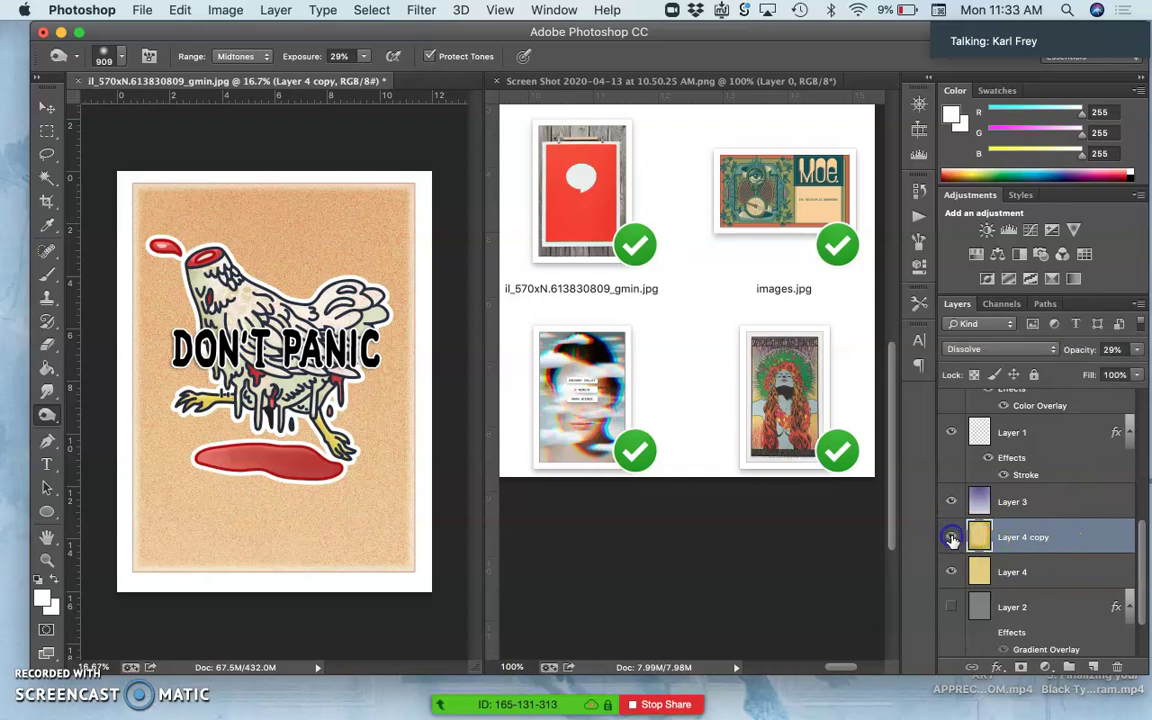
left_click(520, 325)
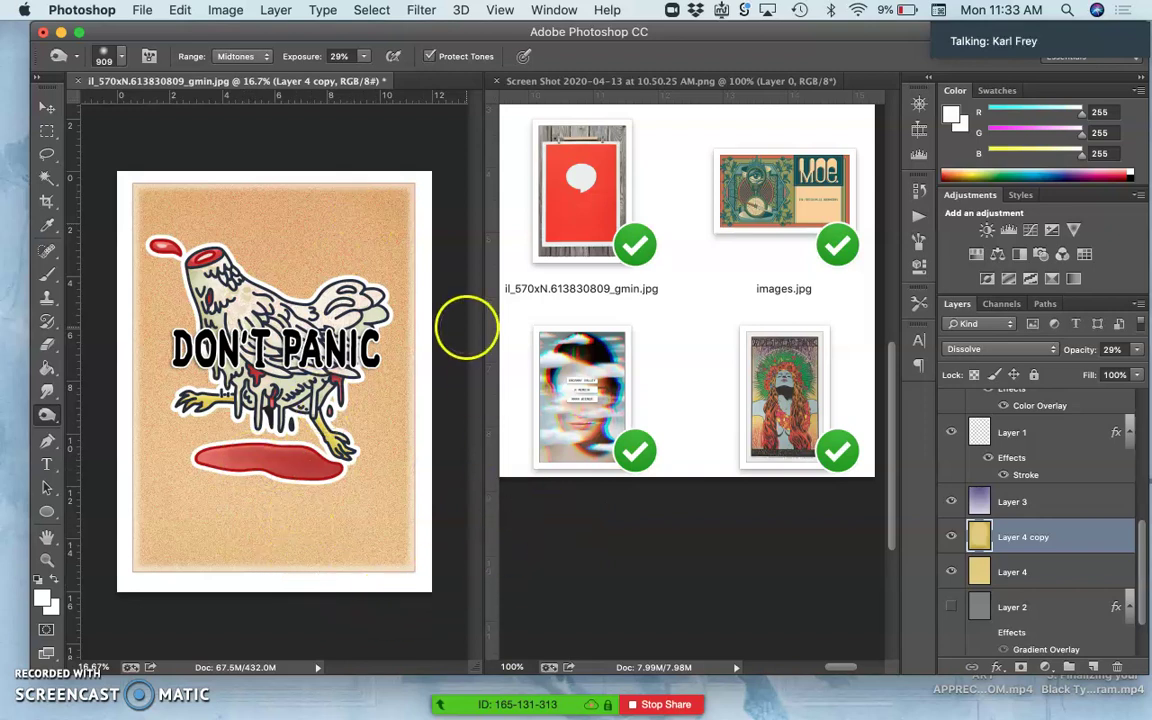
mouse_move(12, 262)
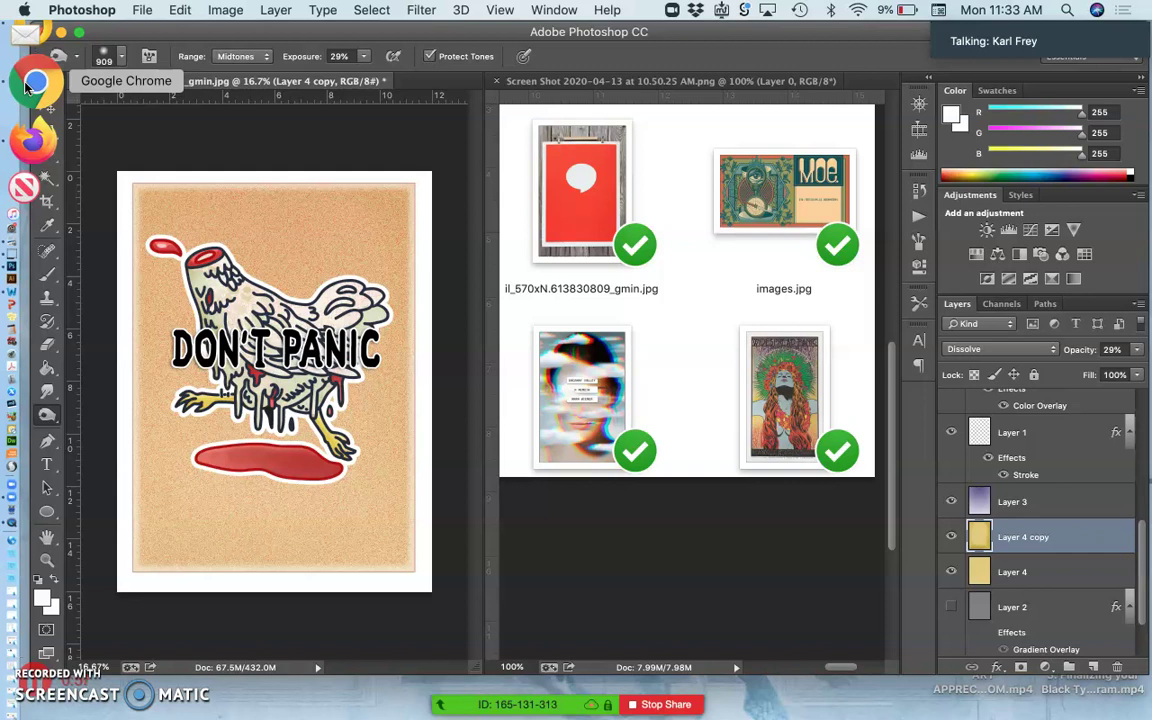
Step: Open the wood grain clipart search result from Chrome in a new tab and switch to it
left_click(30, 86)
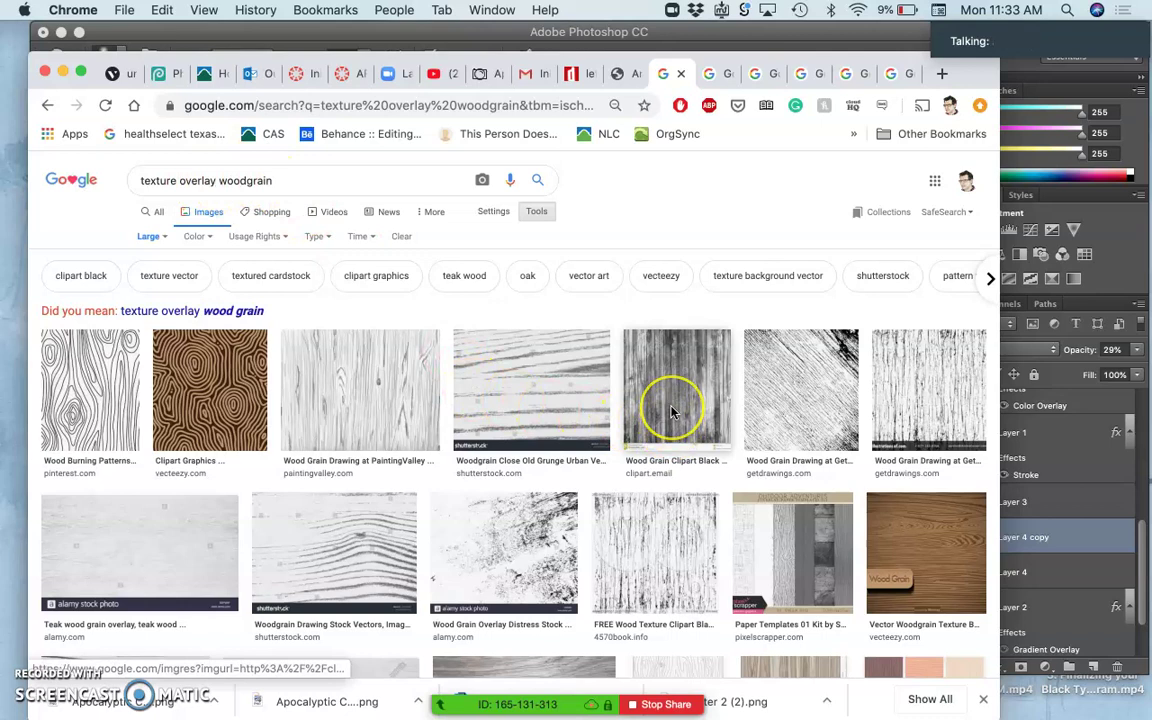
right_click(678, 370)
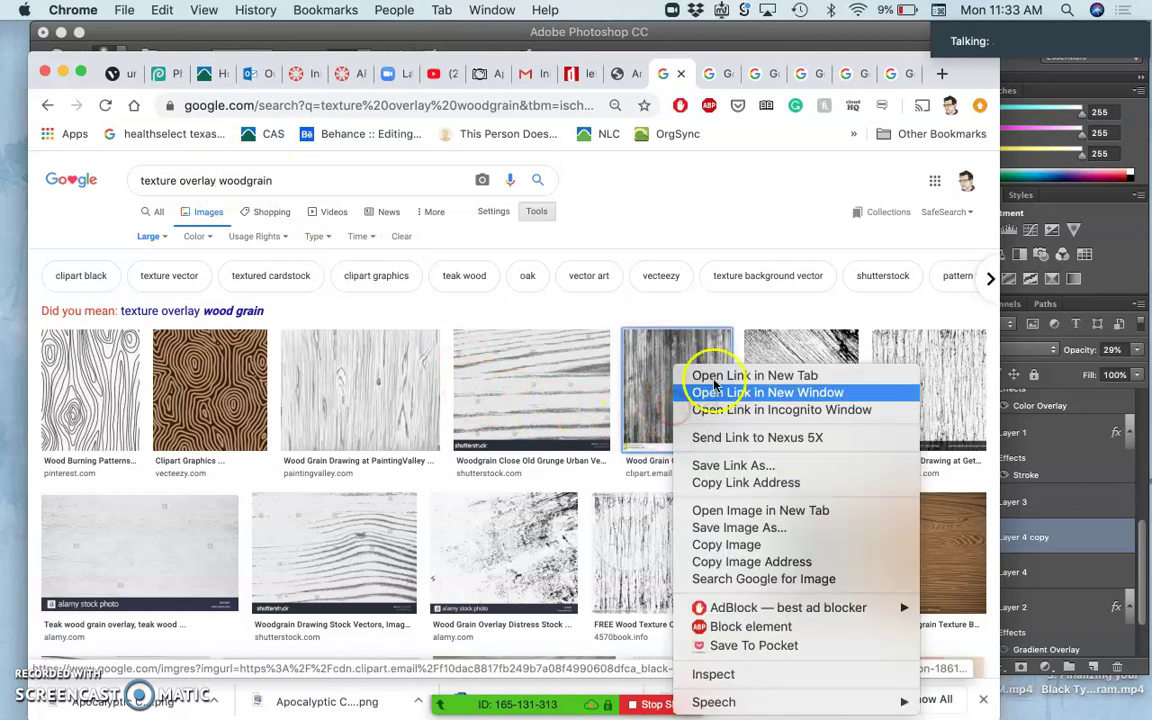
left_click(713, 378)
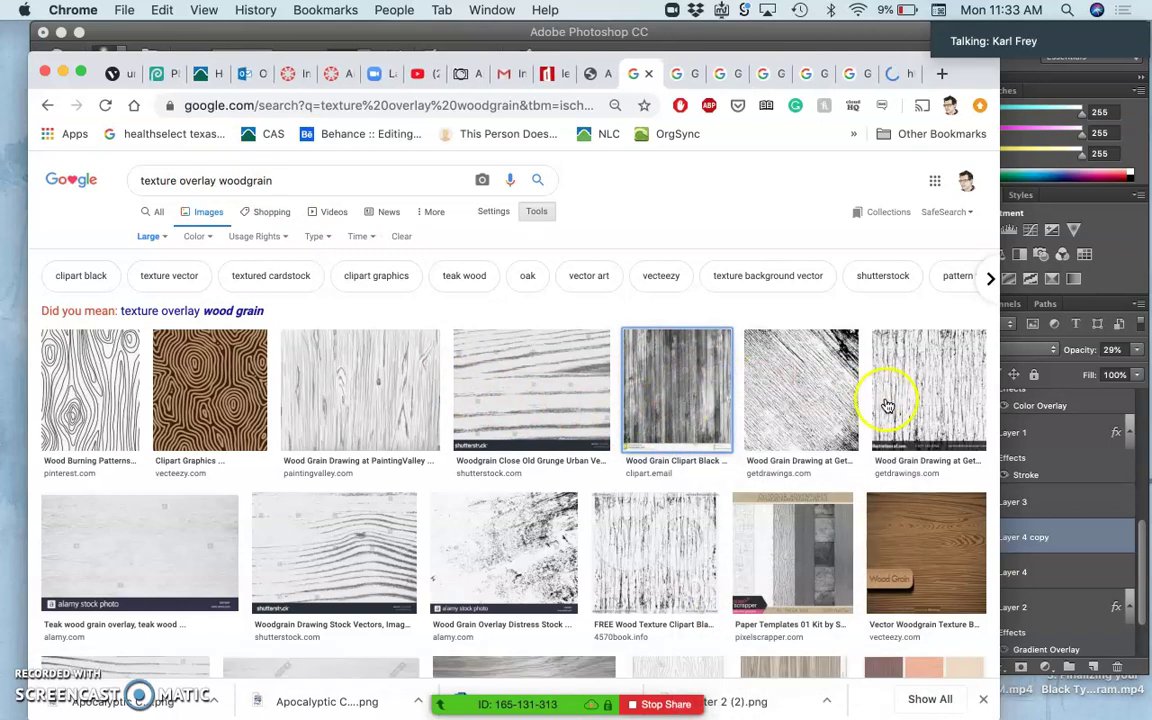
left_click(906, 78)
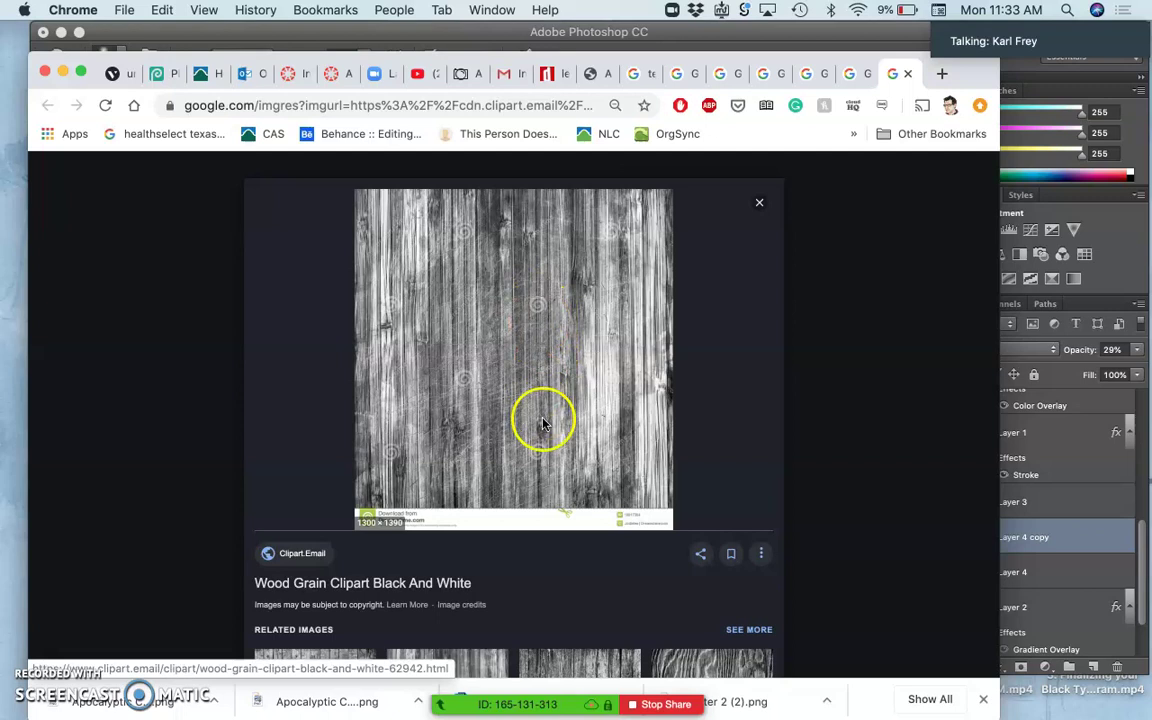
Step: Preview the 800 × 800 black and white vintage wood grain texture
scroll(540, 418, "down", 3)
scroll(527, 314, "up", 2)
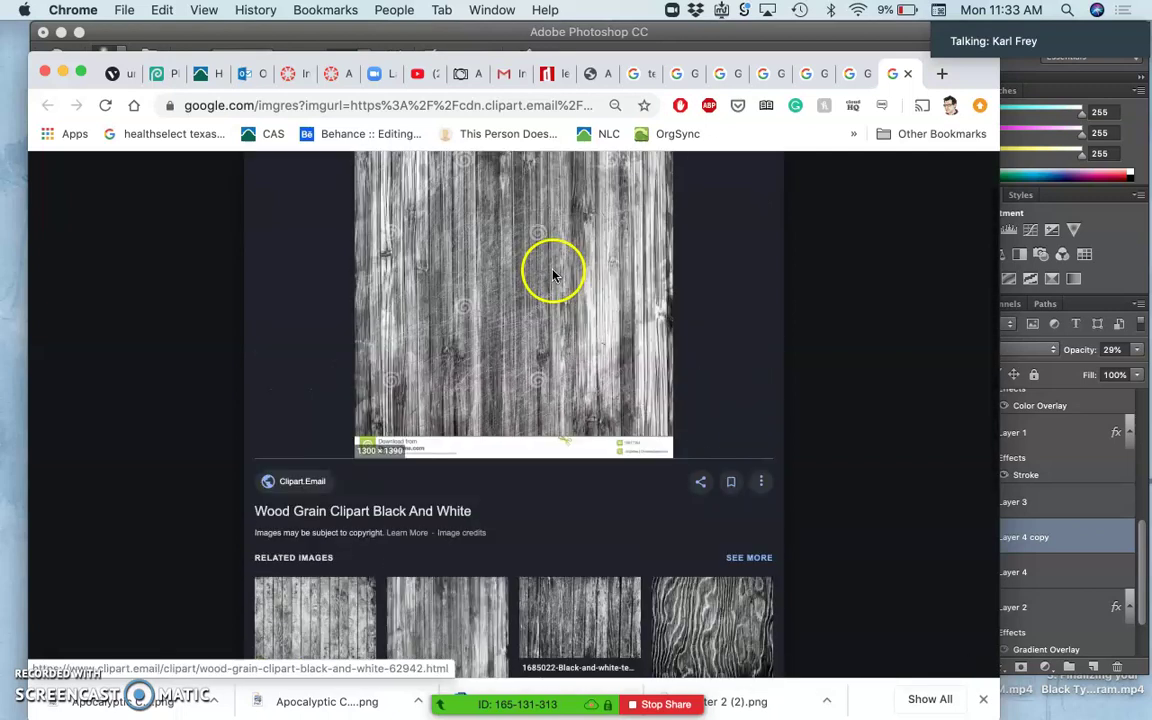
scroll(520, 290, "down", 3)
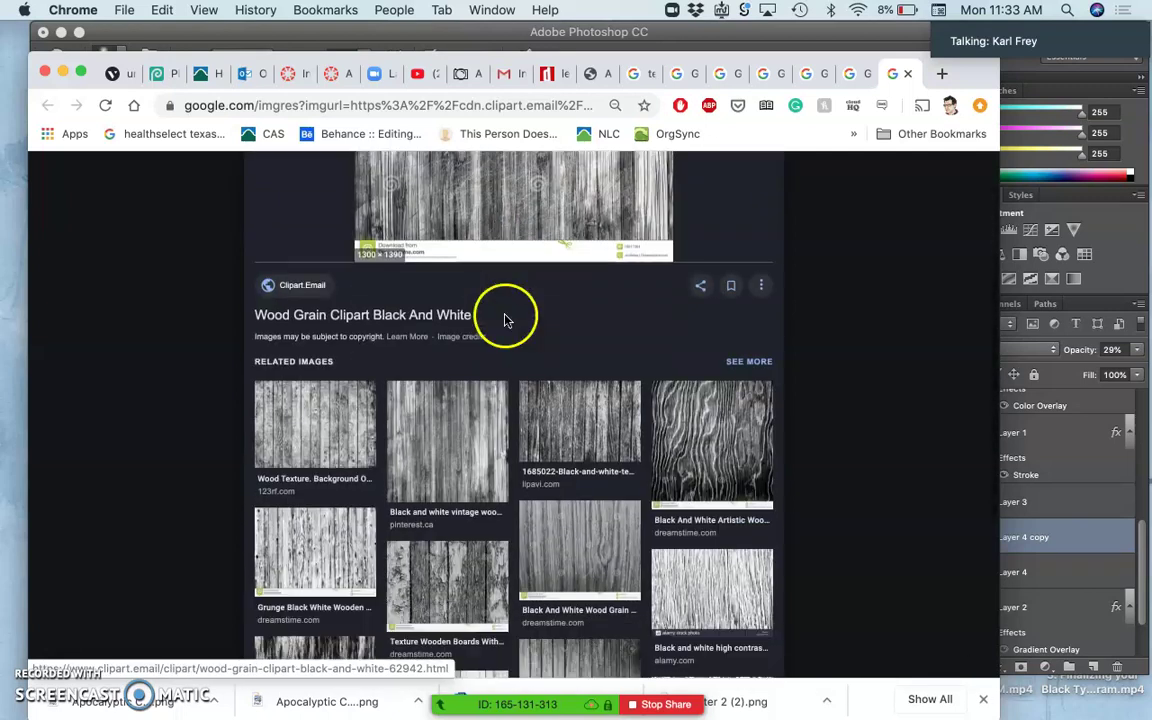
left_click(440, 438)
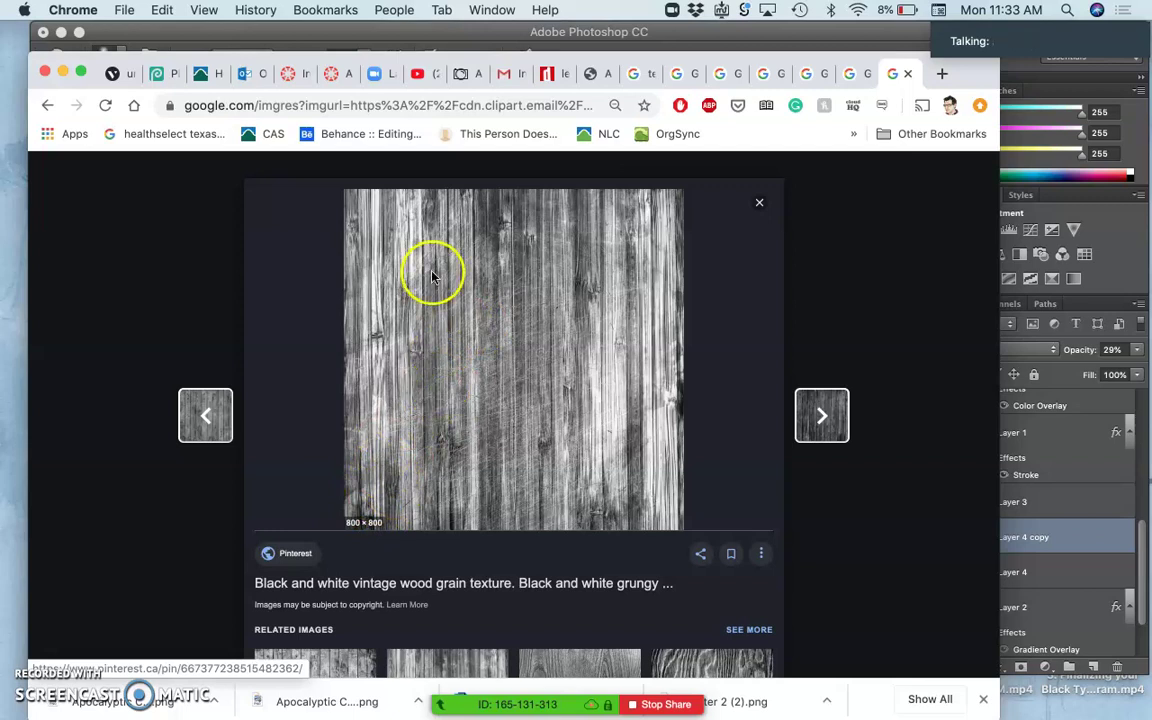
Step: Drag the wood grain image into the poster and scale it to cover the canvas as Layer 7
left_click_drag(565, 62, 883, 175)
left_click_drag(729, 416, 262, 278)
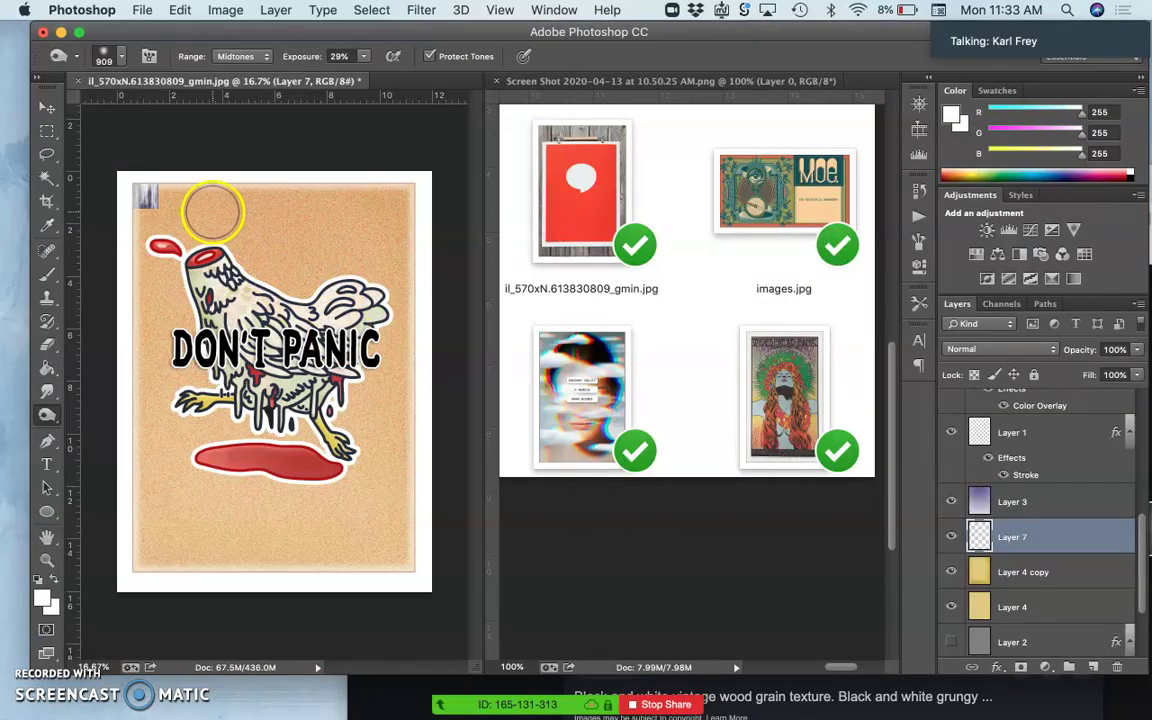
key("super+t")
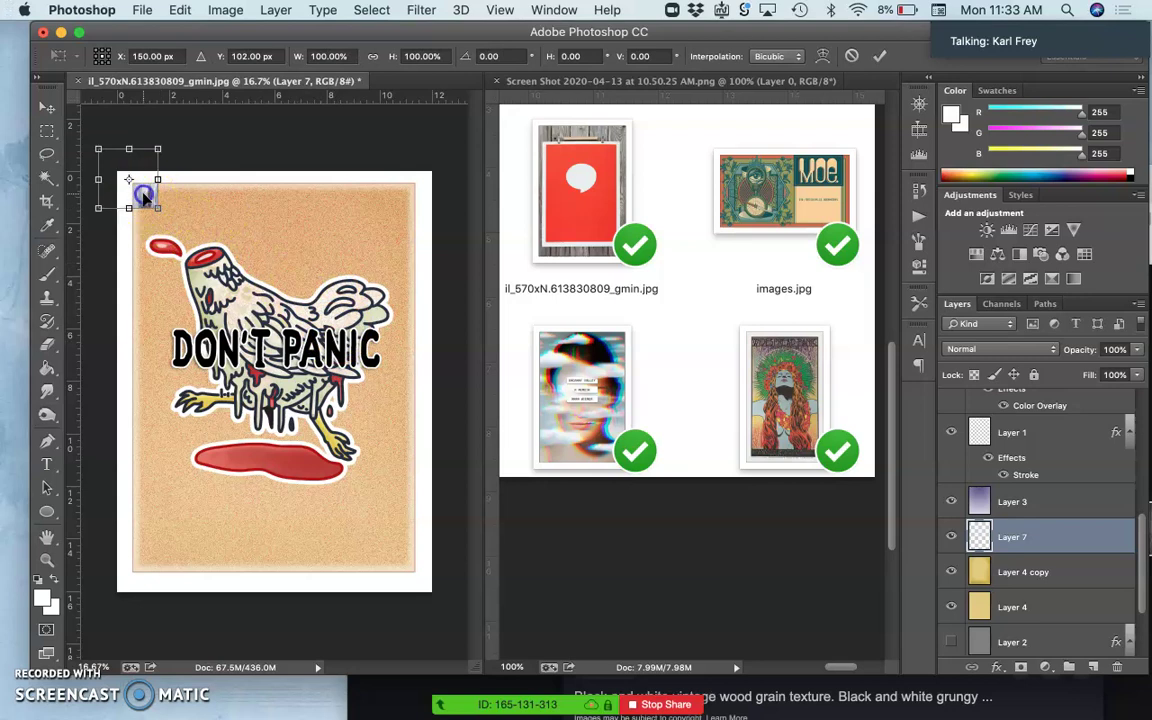
mouse_move(144, 197)
left_mouse_down()
mouse_move(152, 212)
mouse_move(200, 225)
mouse_move(162, 222)
mouse_move(215, 262)
mouse_move(322, 470)
mouse_move(422, 581)
mouse_move(407, 537)
left_mouse_up()
key("Return")
key("o")
Step: Zoom in to inspect the wood texture on the poster, then zoom back out
key("super+plus")
key("super+plus")
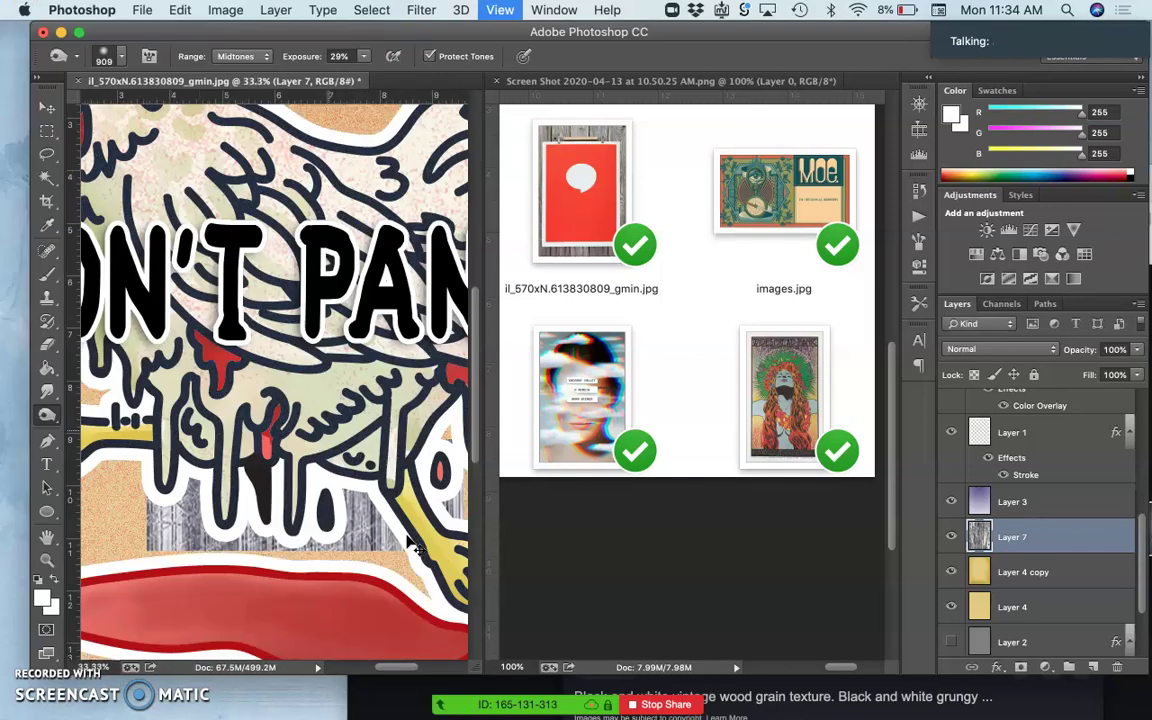
key("super+plus")
key("super+plus")
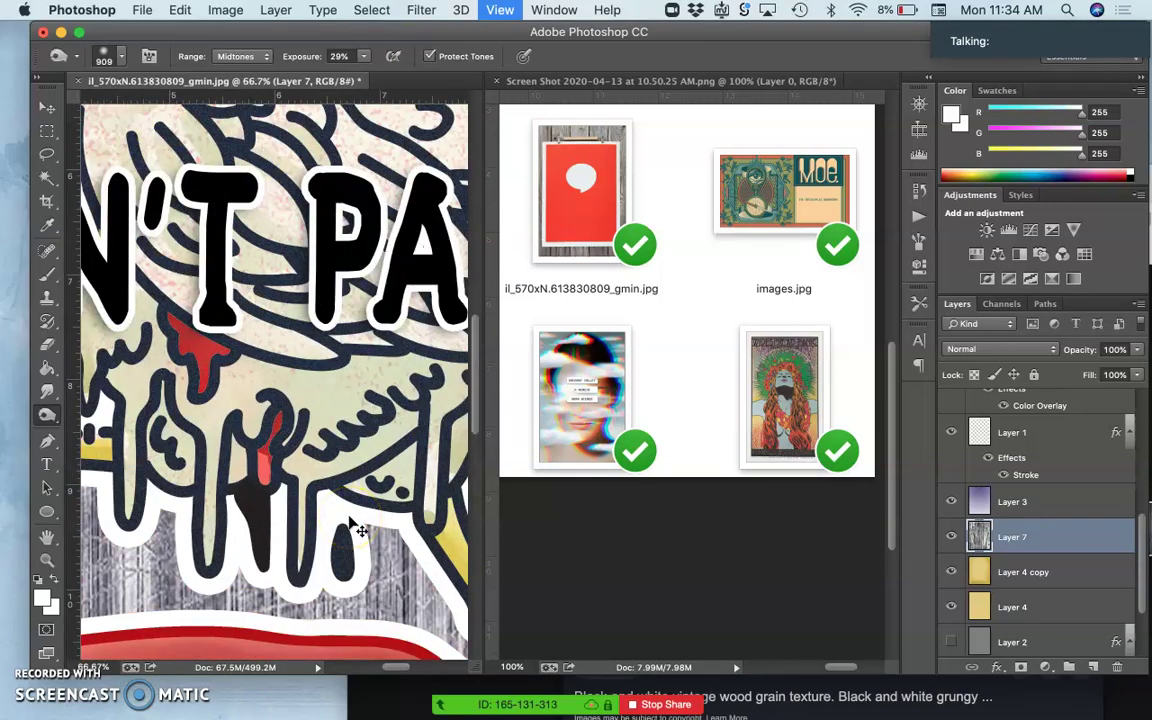
key("super+plus")
scroll(352, 527, "down", 2)
scroll(352, 527, "down", 3)
key("super+minus")
key("super+minus")
key("super+minus")
key("super+minus")
key("super+minus")
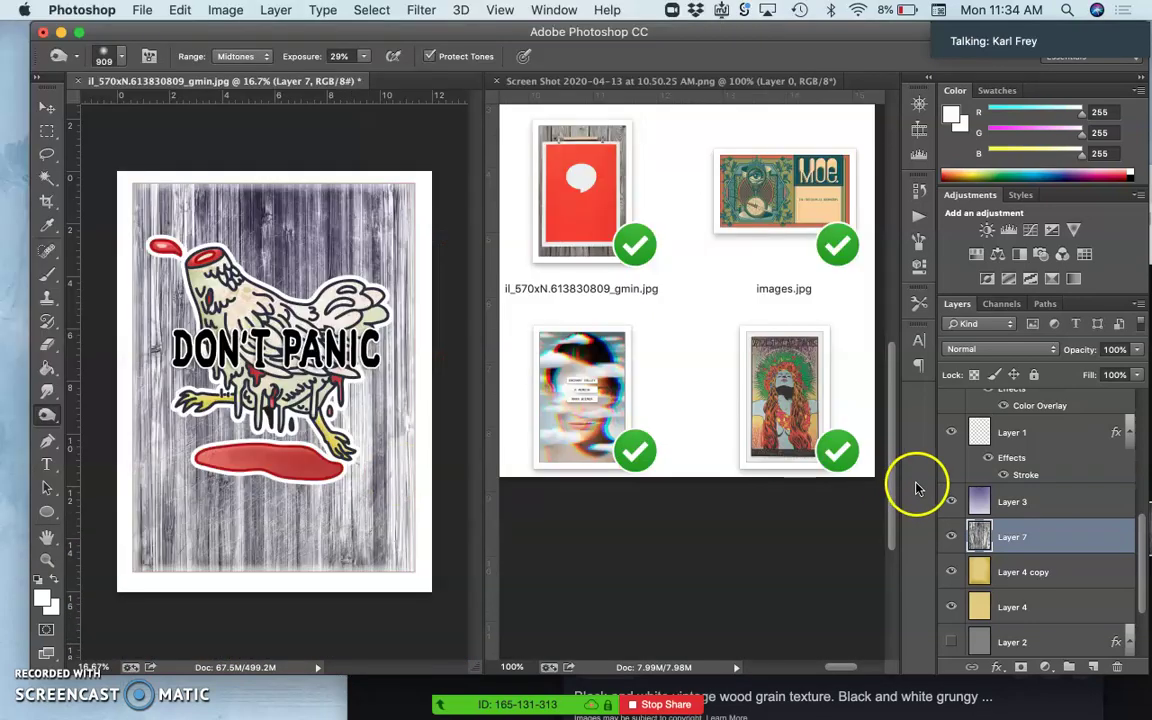
Step: Try Pin Light, then settle on Soft Light blending for wood grain Layer 7
left_click(1011, 350)
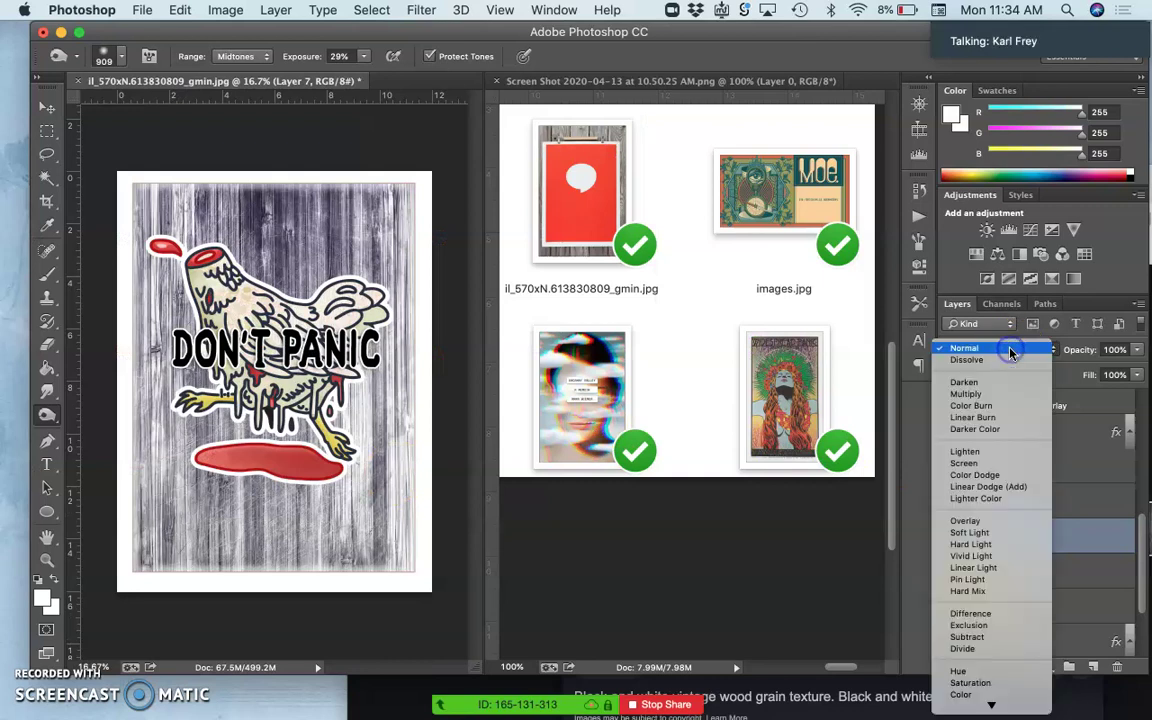
left_click(967, 580)
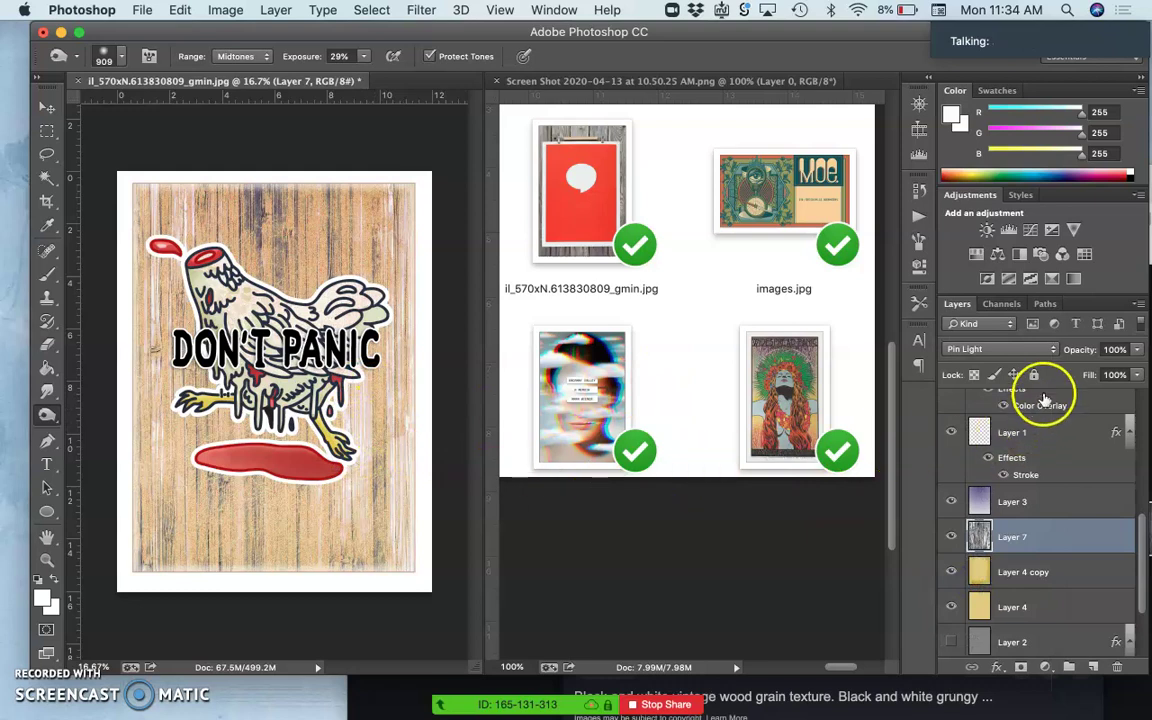
left_click(1005, 347)
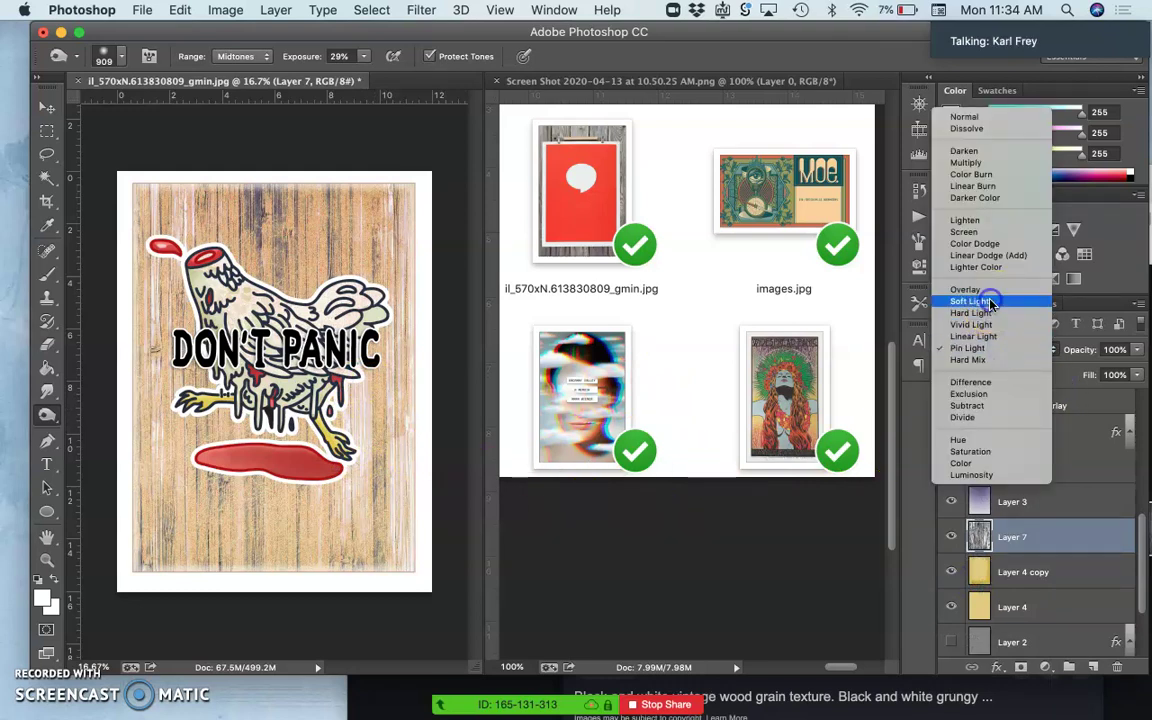
left_click(990, 302)
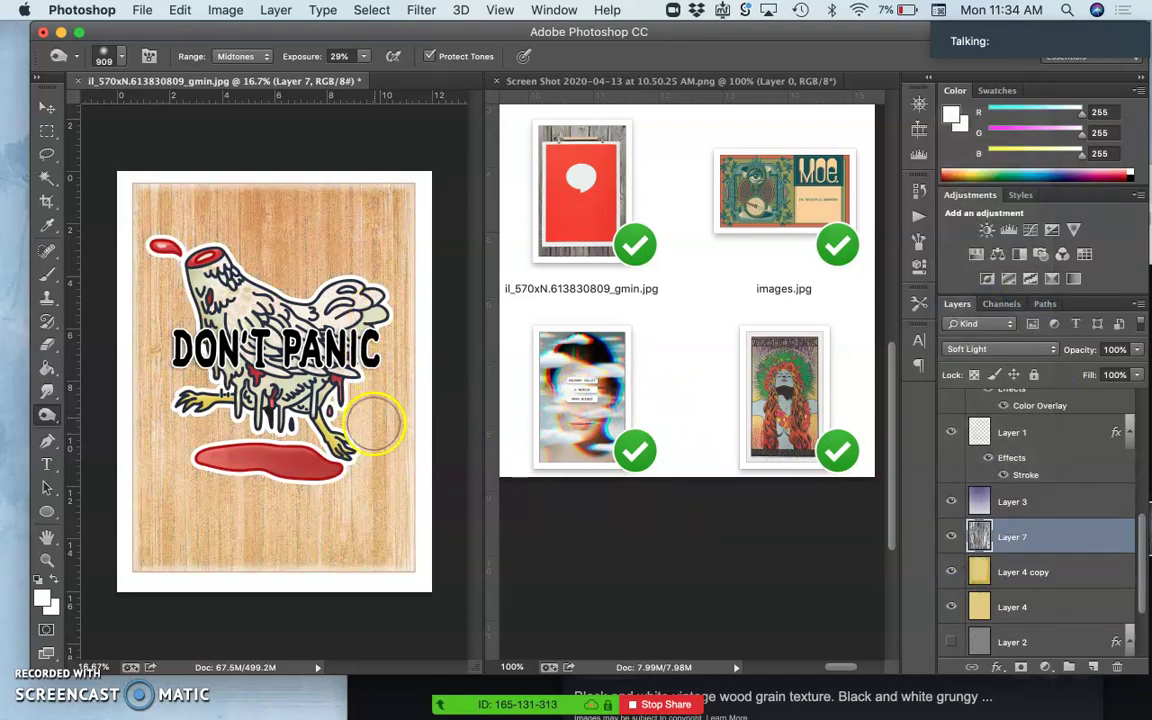
Step: Zoom in and pan across the poster to inspect the Soft Light wood texture, then zoom out
key("super+plus")
key("super+plus")
key("super+plus")
key("super+plus")
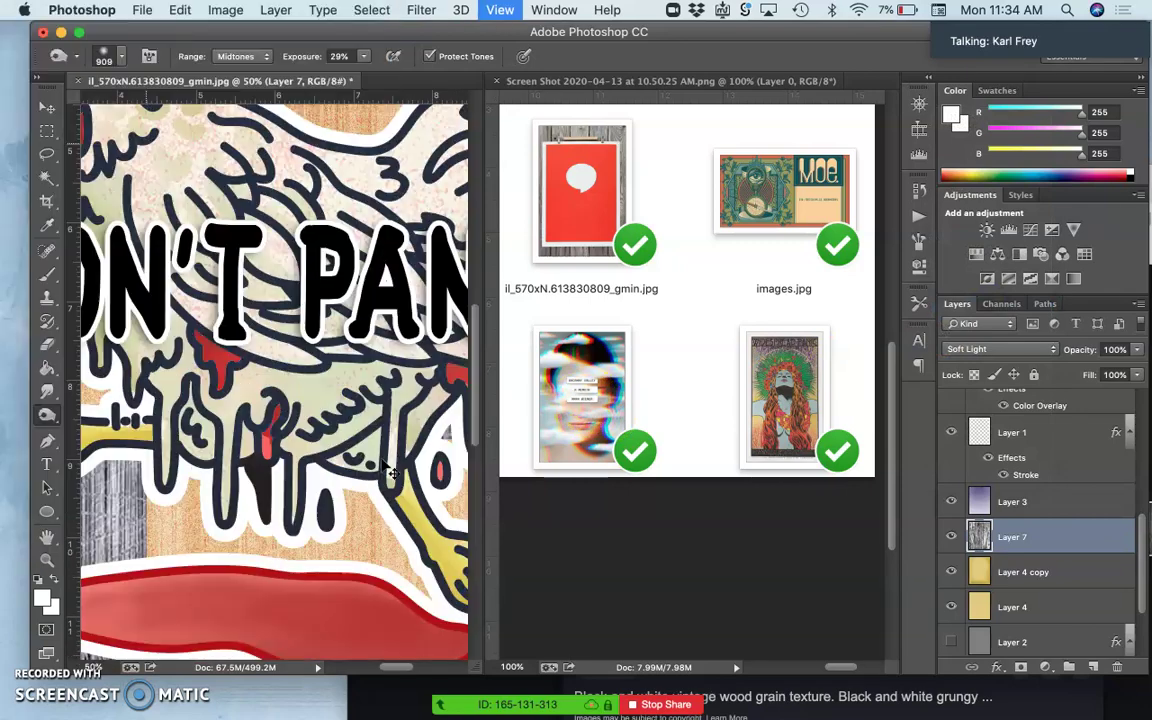
scroll(334, 437, "down", 2)
key("super+plus")
scroll(334, 442, "up", 6)
scroll(334, 442, "up", 10)
scroll(334, 442, "left", 8)
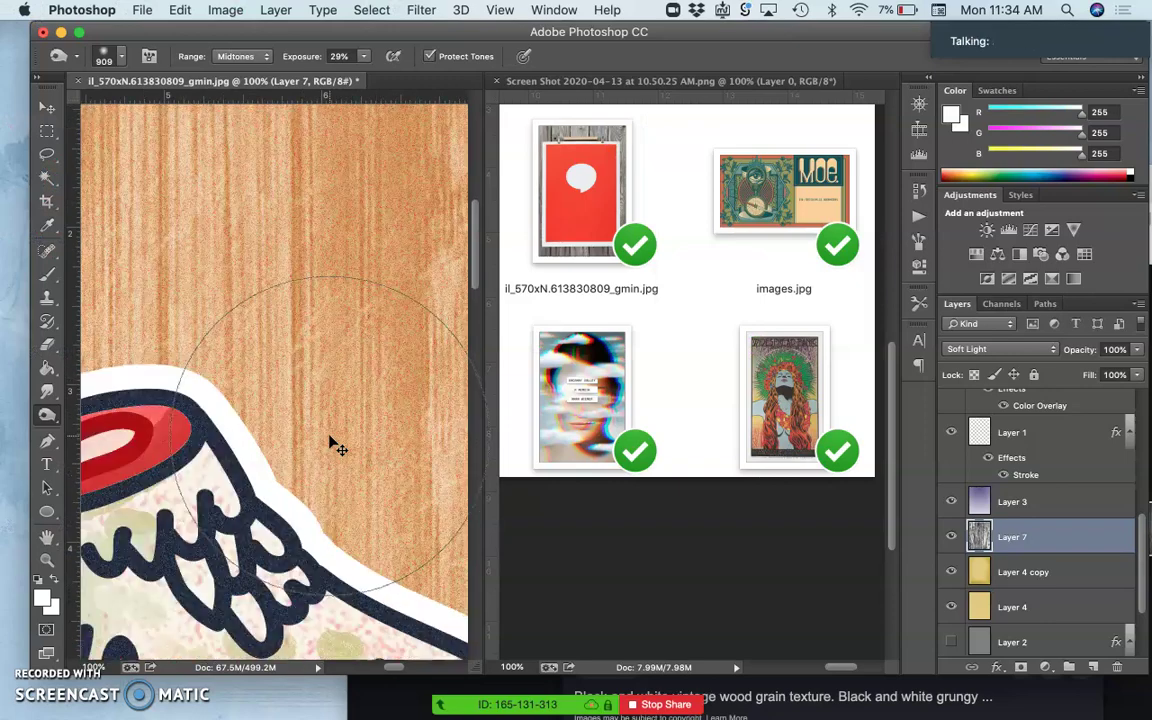
scroll(336, 447, "left", 3)
key("super+minus")
key("super+minus")
key("super+minus")
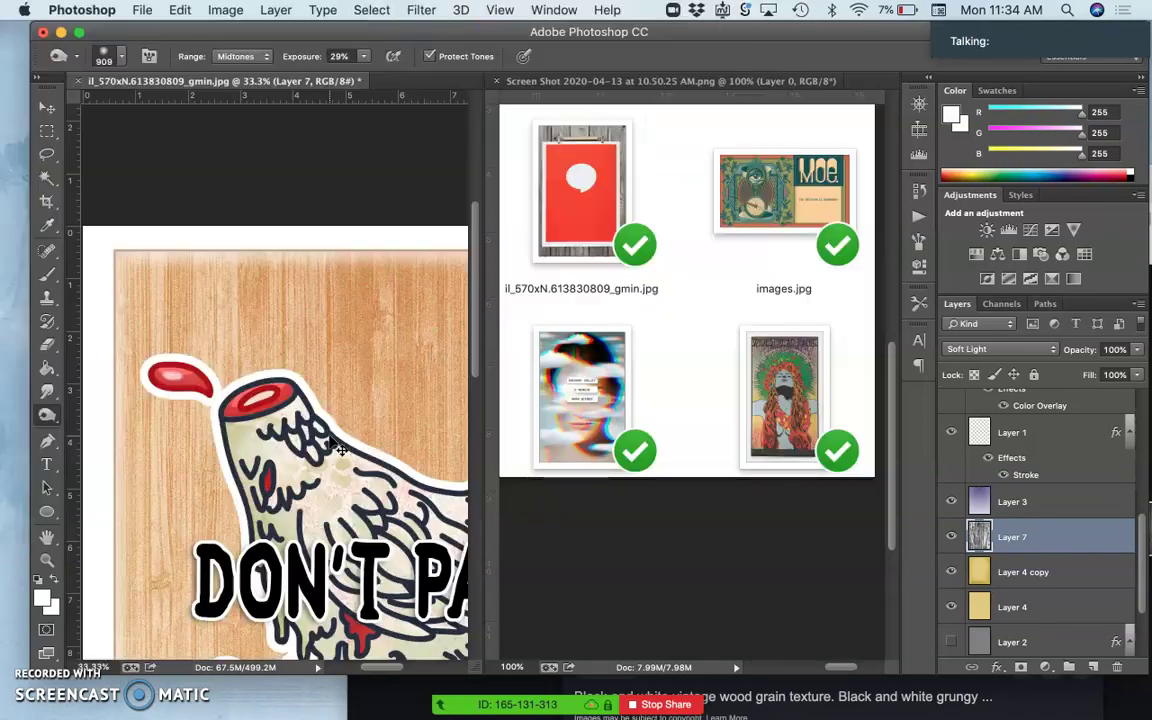
scroll(334, 443, "down", 10)
scroll(334, 443, "right", 8)
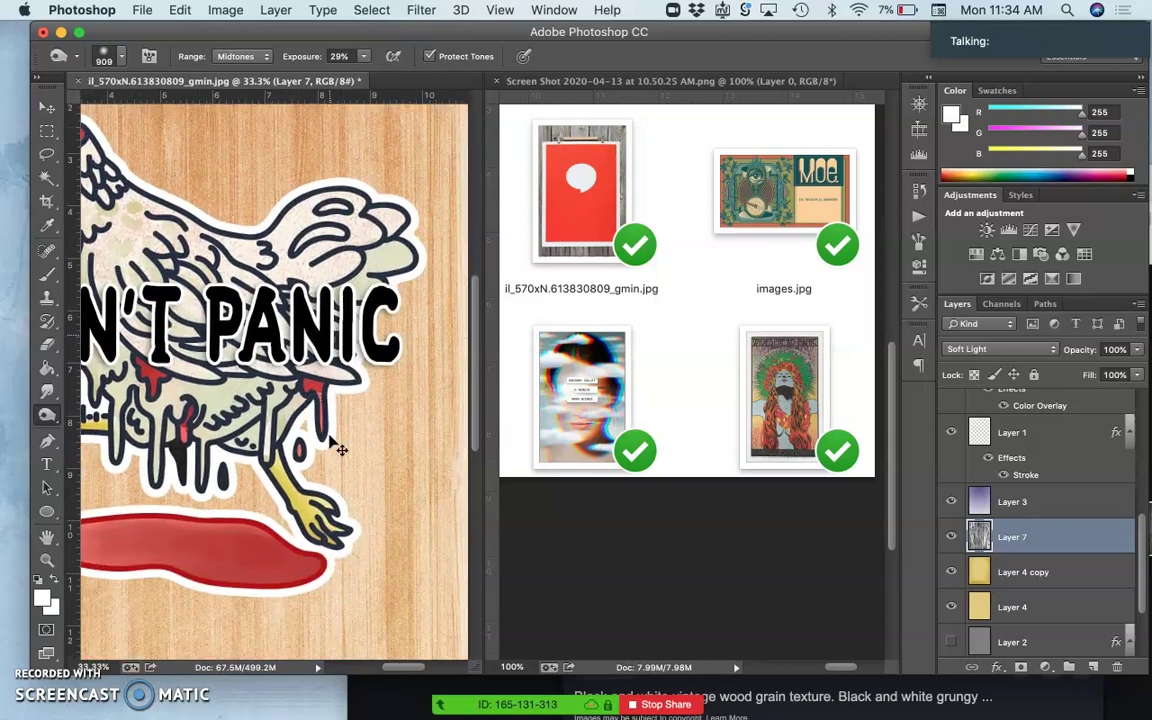
scroll(336, 447, "down", 5)
scroll(336, 447, "left", 7)
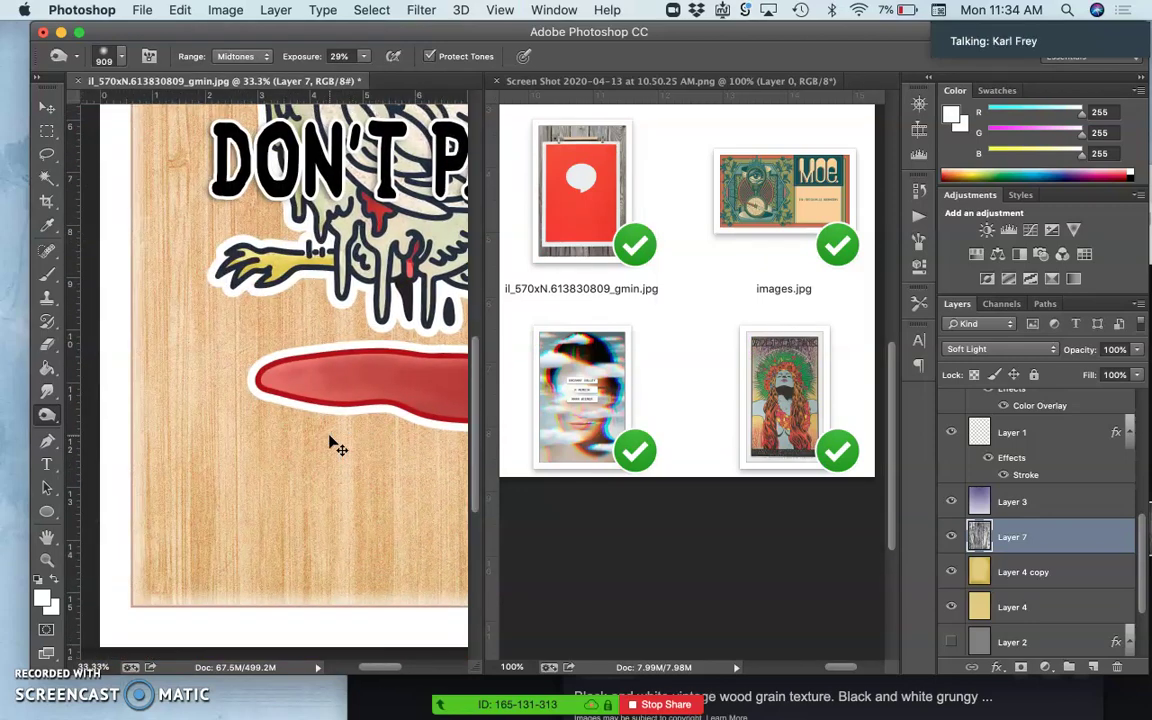
key("super+minus")
key("super+minus")
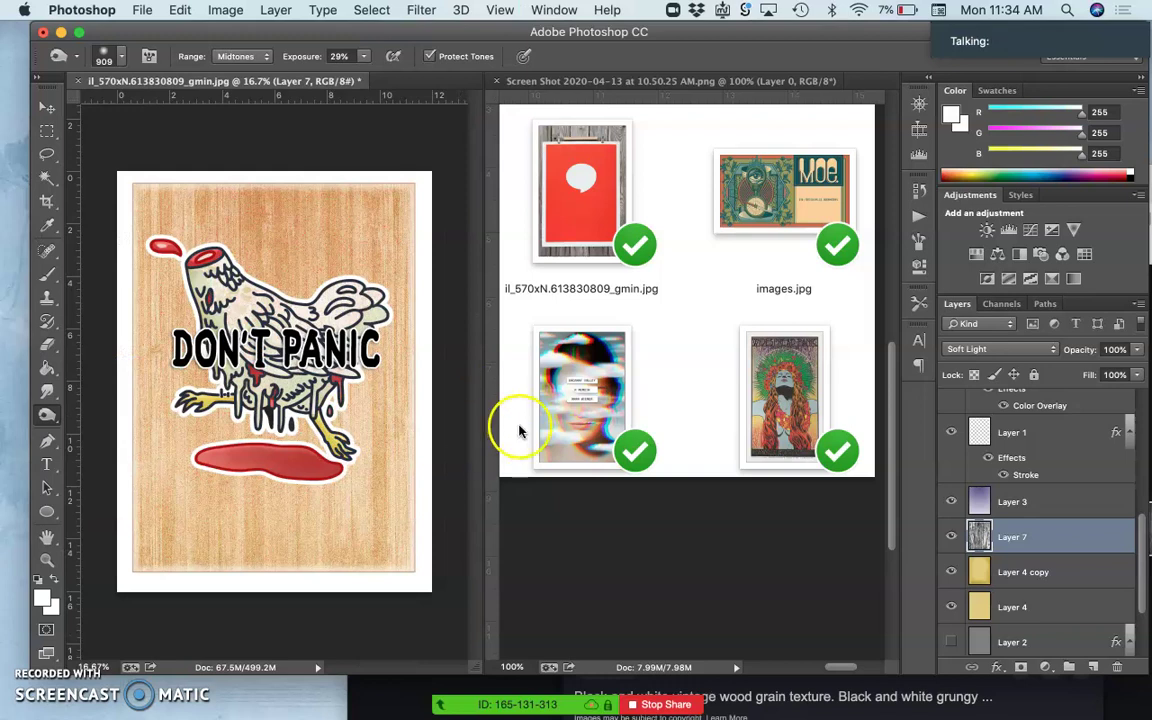
left_click(990, 349)
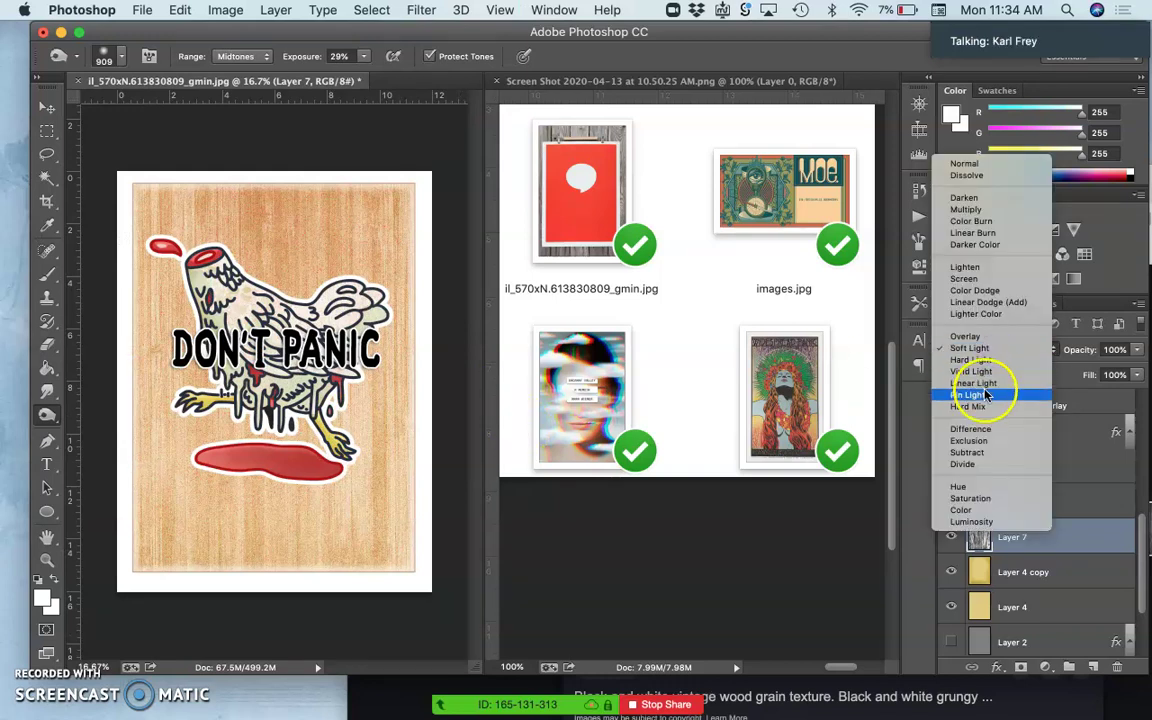
Step: Set Layer 7 to Pin Light blending at 43% opacity
left_click(986, 395)
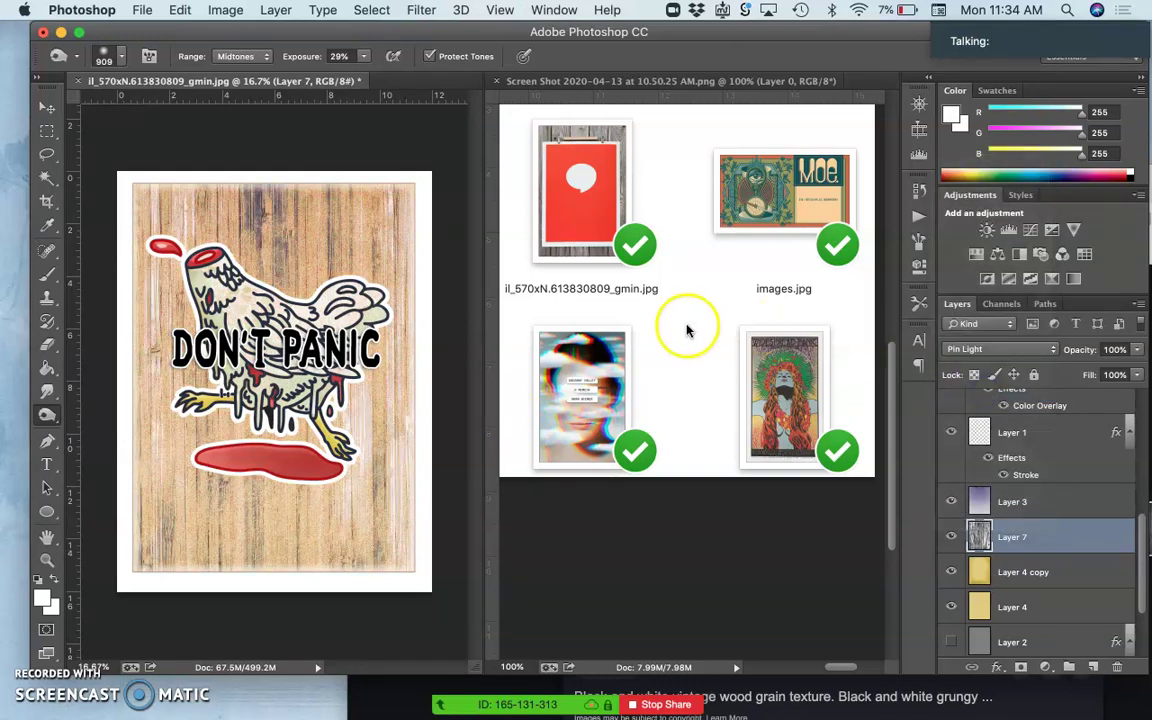
left_click(1136, 352)
left_click_drag(1108, 372, 1090, 371)
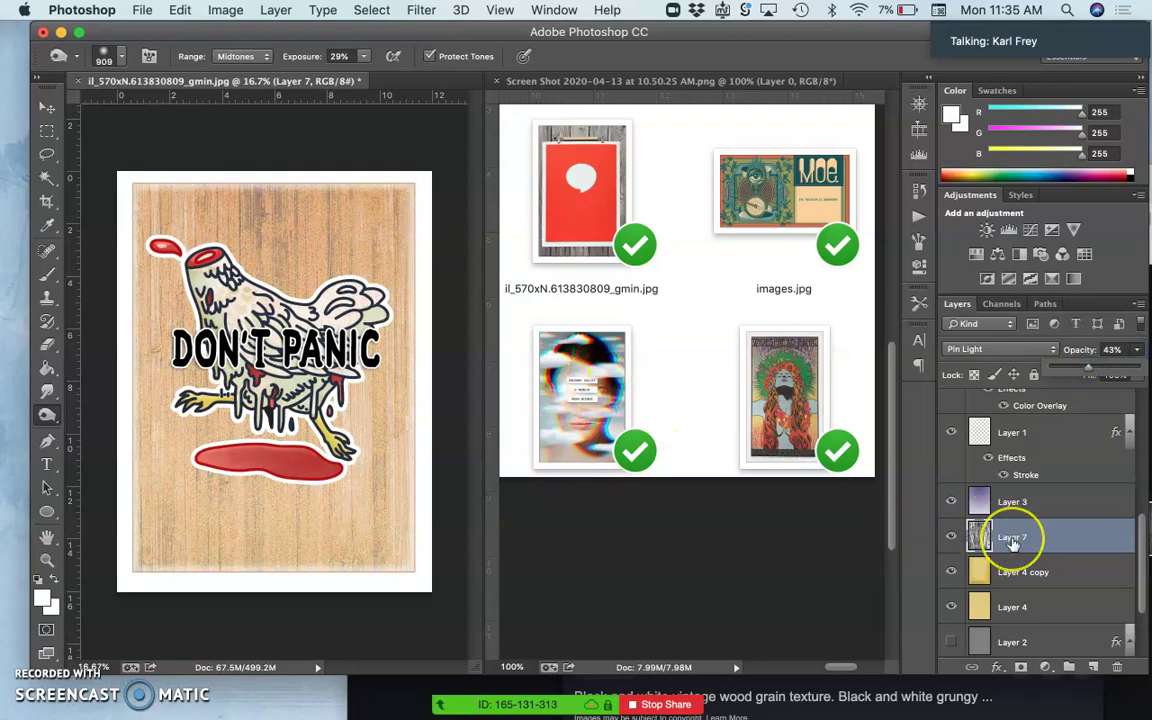
Step: Duplicate Layer 7, set the copy to Soft Light at 89%, and move it below the original
key("super+j")
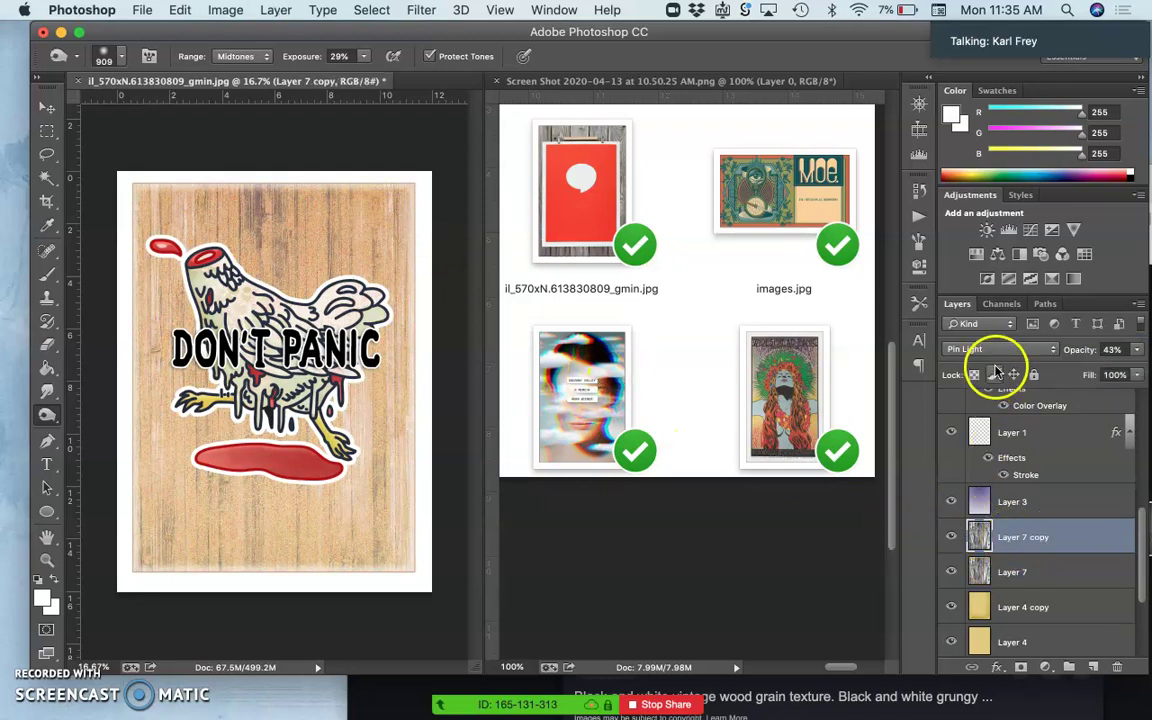
left_click(993, 349)
left_click(986, 308)
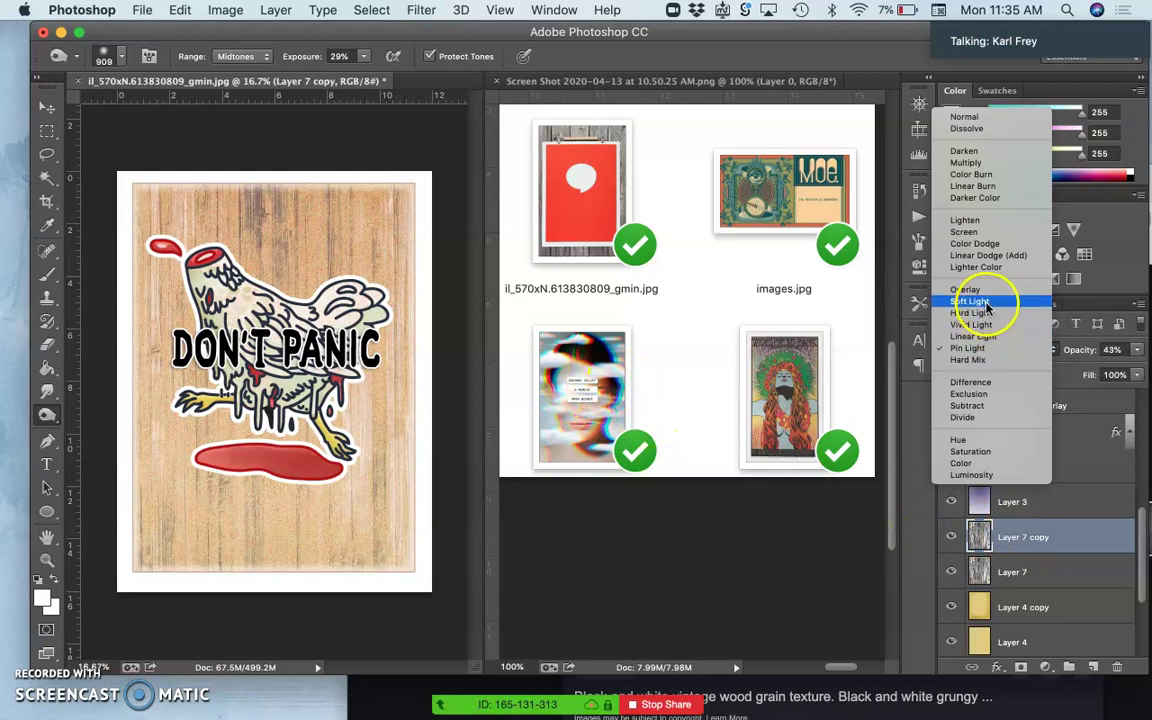
left_click(1137, 351)
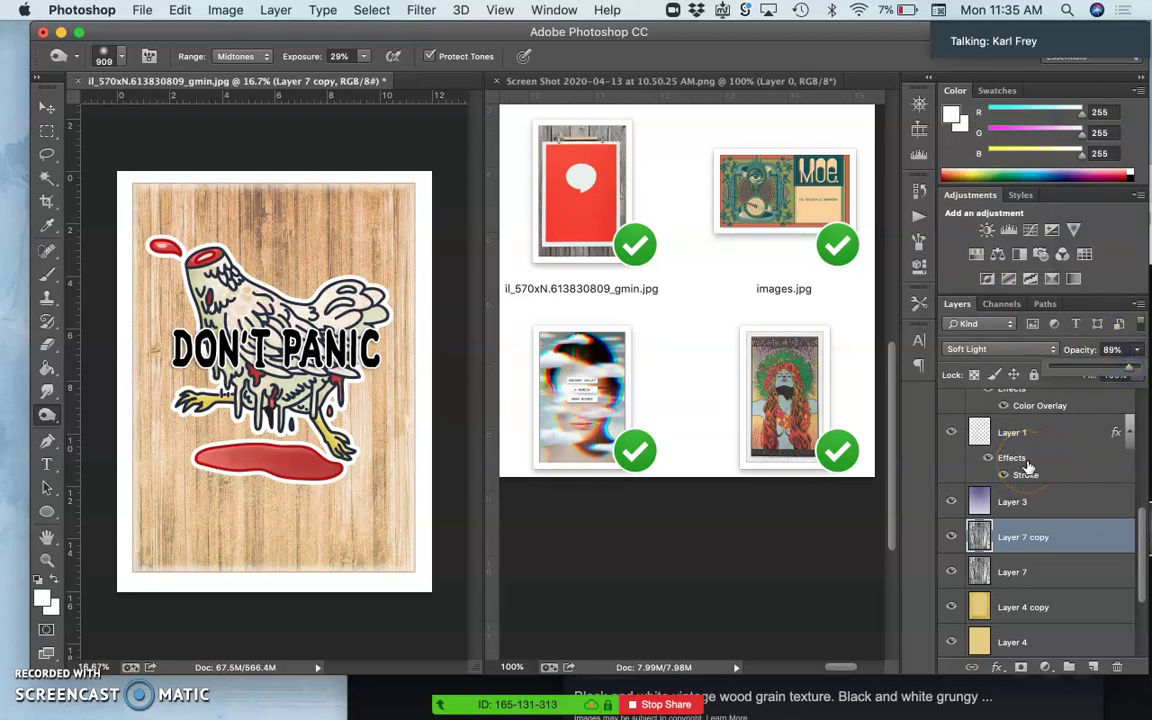
key("super+bracketleft")
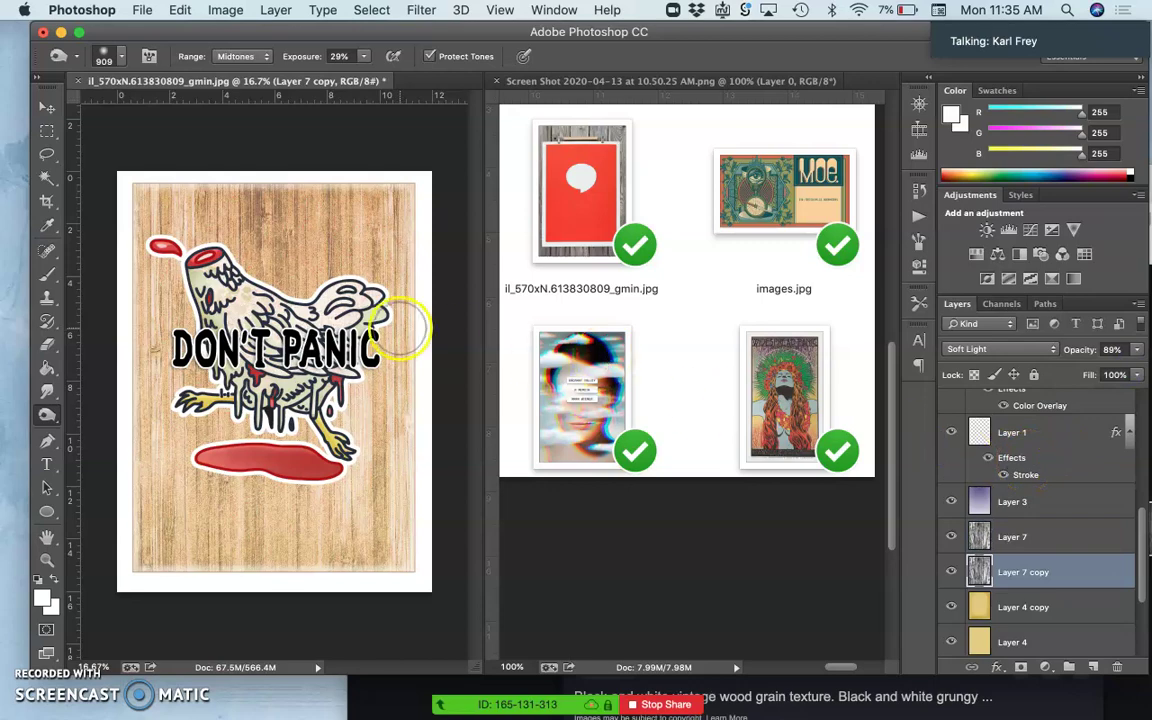
Step: Zoom and pan around the poster to inspect the layered wood grain, then fit it back
key("super+equal")
key("super+equal")
key("super+equal")
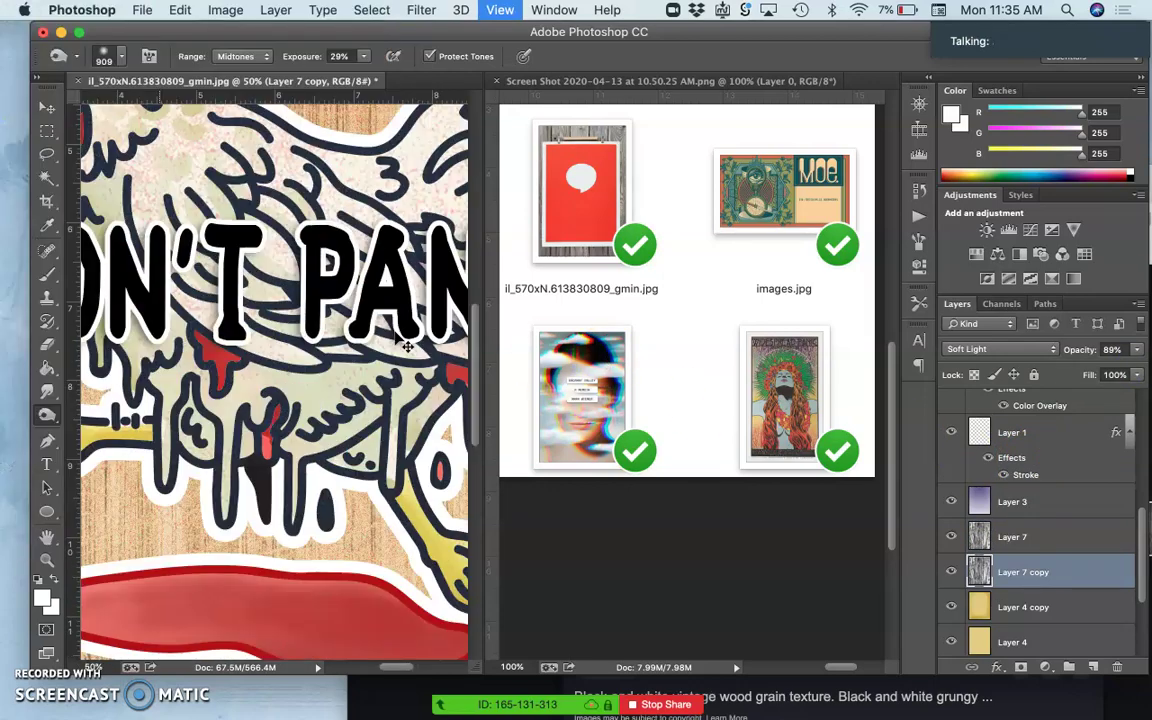
key("super+equal")
key("super+equal")
scroll(262, 323, "up", 10)
scroll(262, 323, "up", 10)
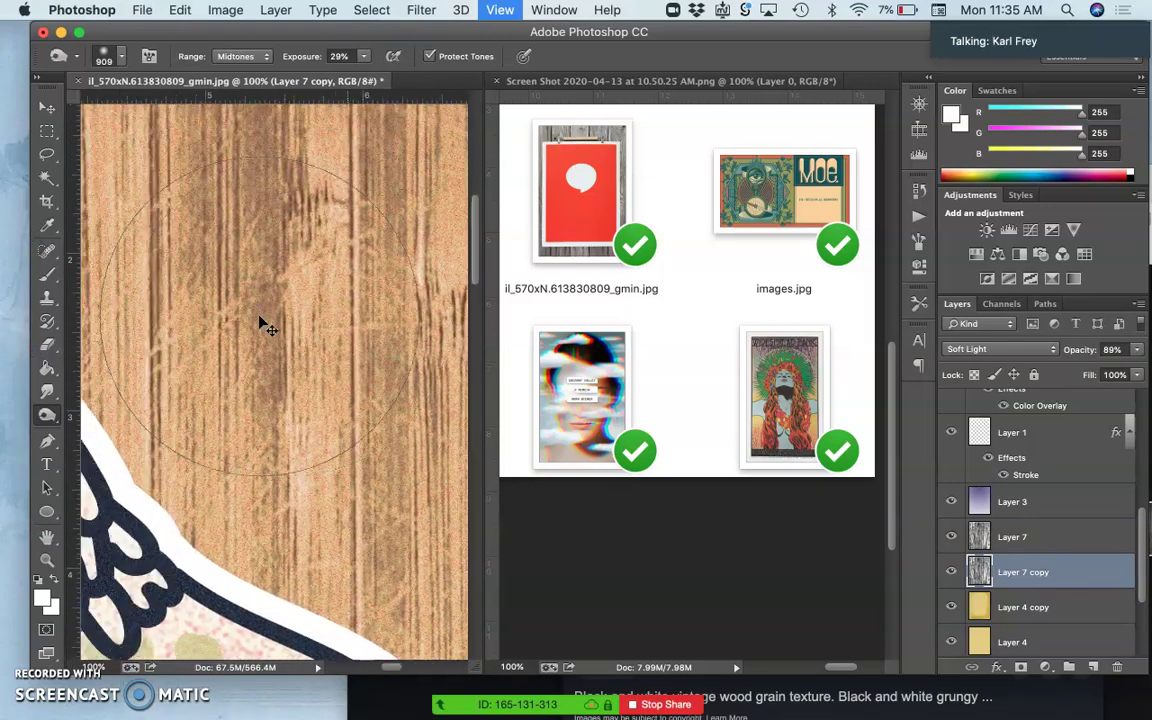
scroll(262, 323, "left", 8)
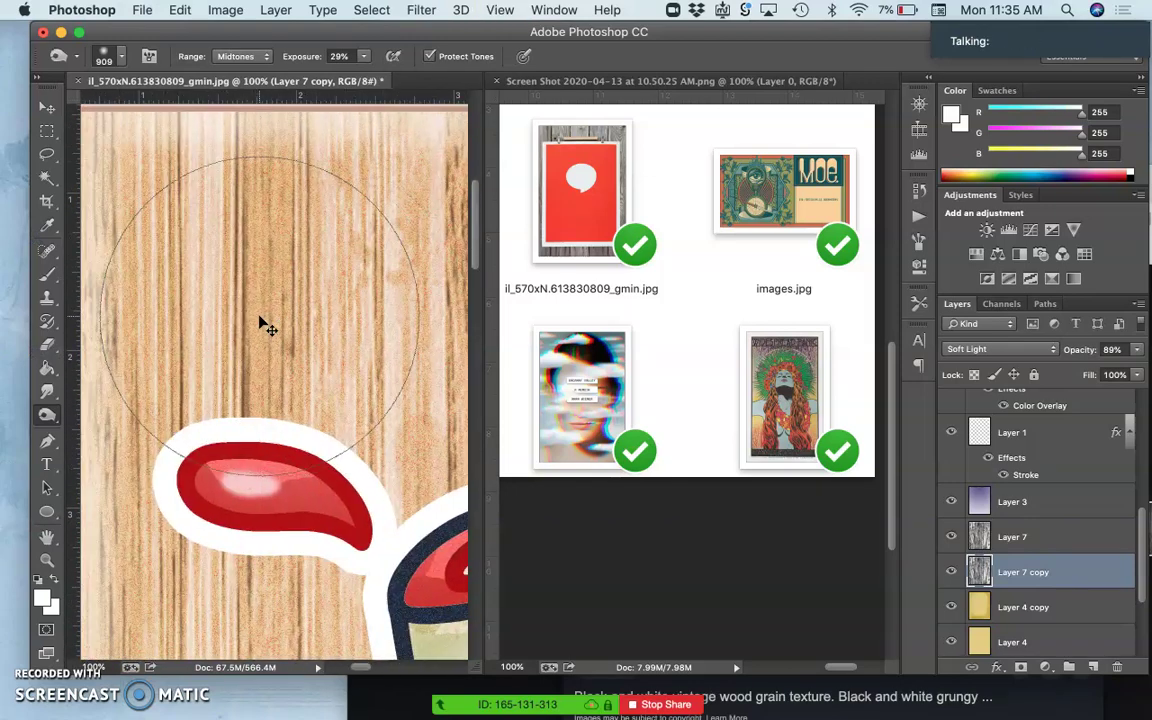
scroll(262, 323, "down", 15)
scroll(262, 323, "right", 4)
scroll(262, 323, "down", 20)
scroll(262, 323, "down", 20)
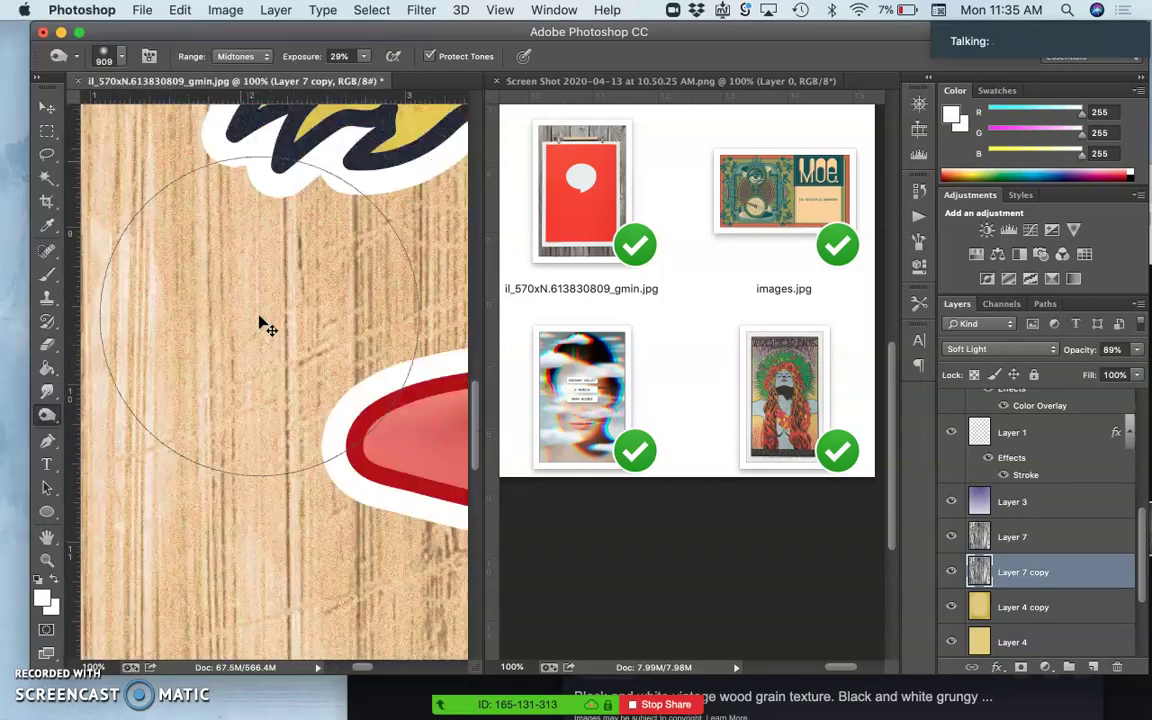
scroll(262, 323, "right", 2)
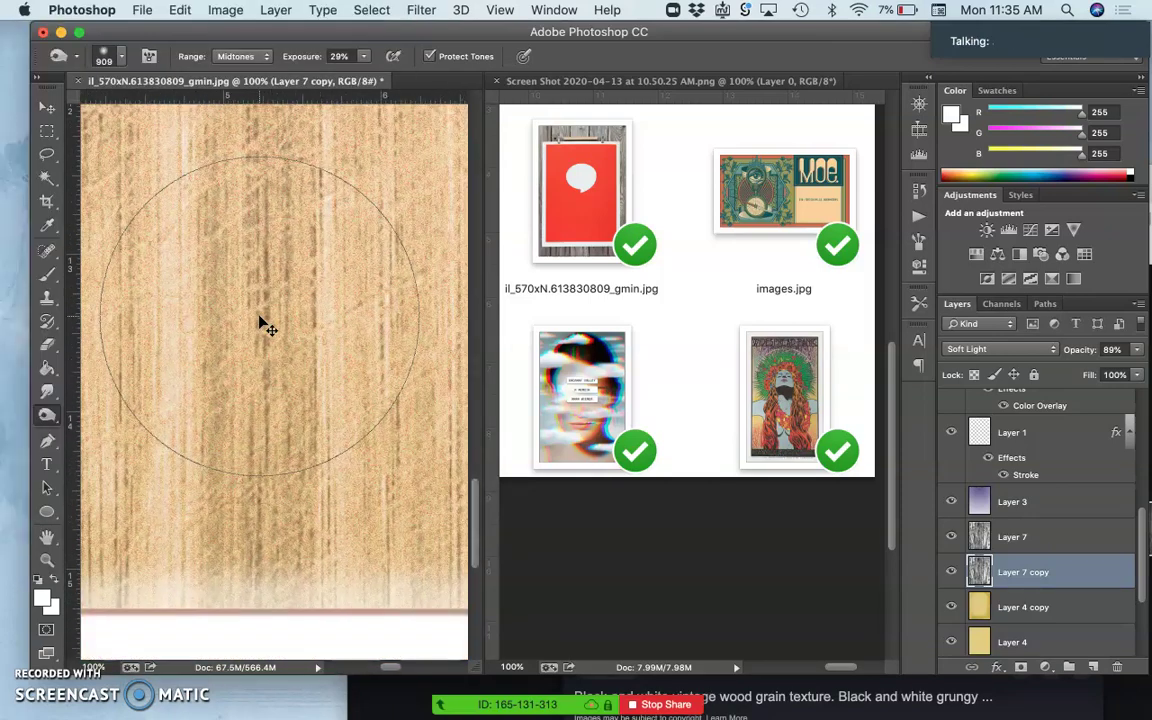
key("super+minus")
key("super+minus")
key("super+minus")
key("super+minus")
key("super+minus")
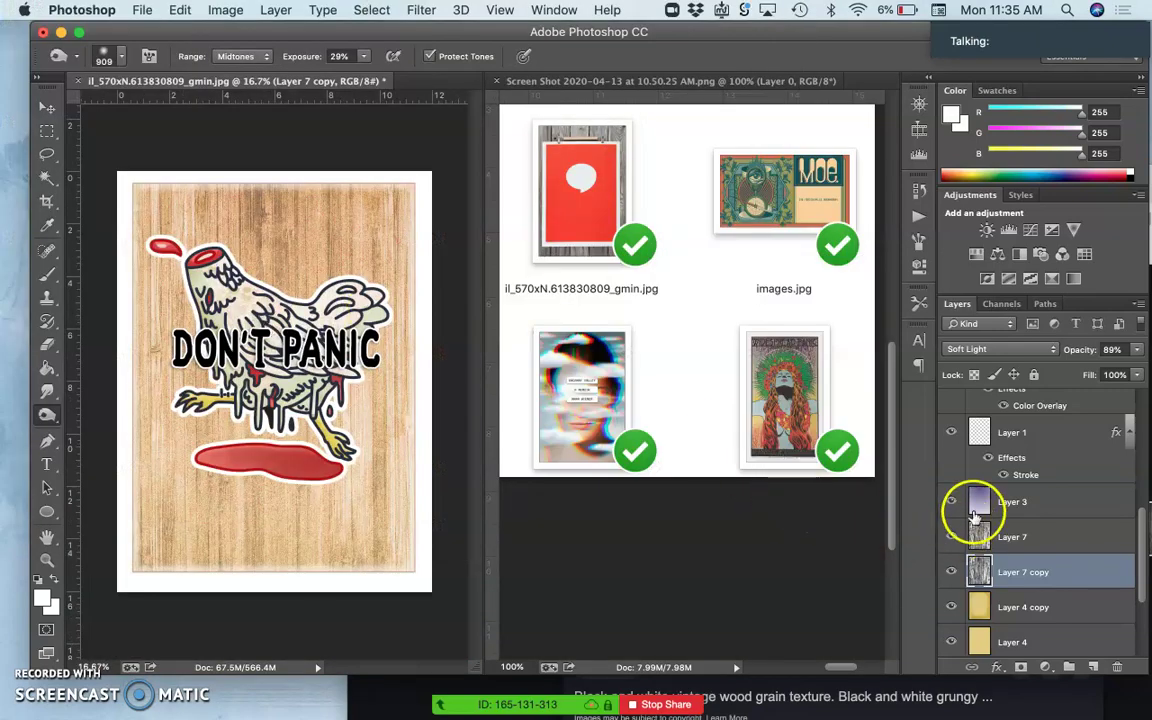
Step: Compare Layer 1 copy 9 and its effects on and off, then leave the vignette layer hidden
scroll(964, 504, "up", 5)
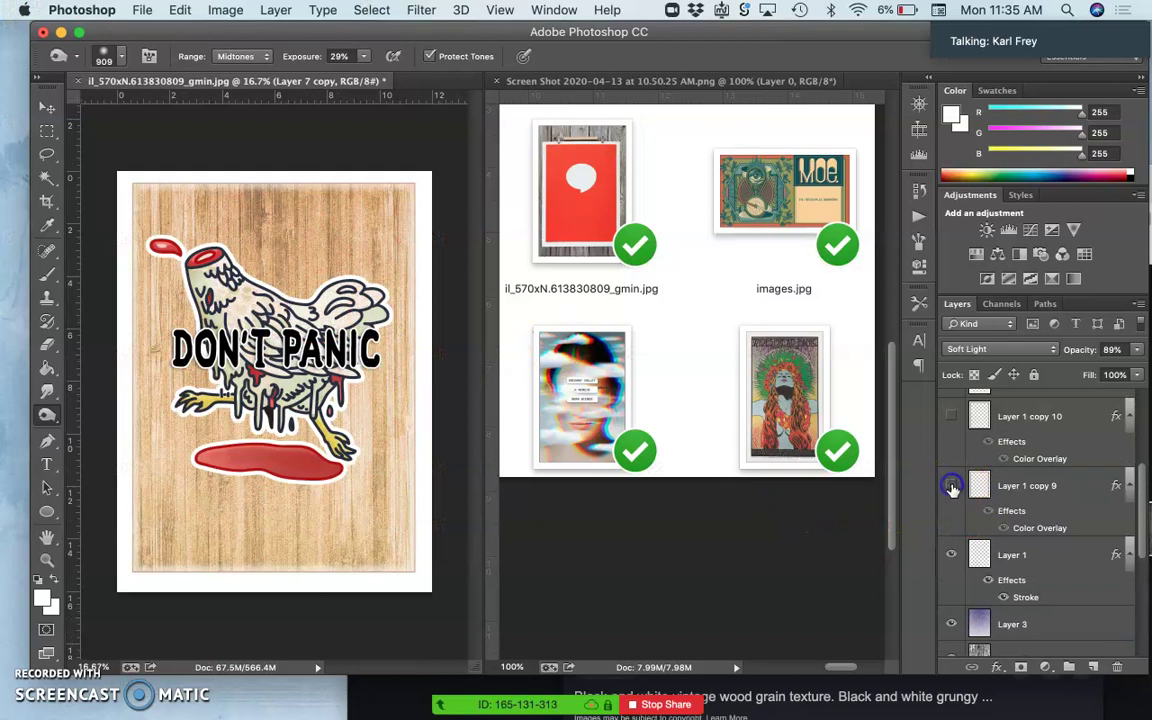
left_click(951, 487)
left_click(951, 487)
left_click(951, 487)
left_click(951, 487)
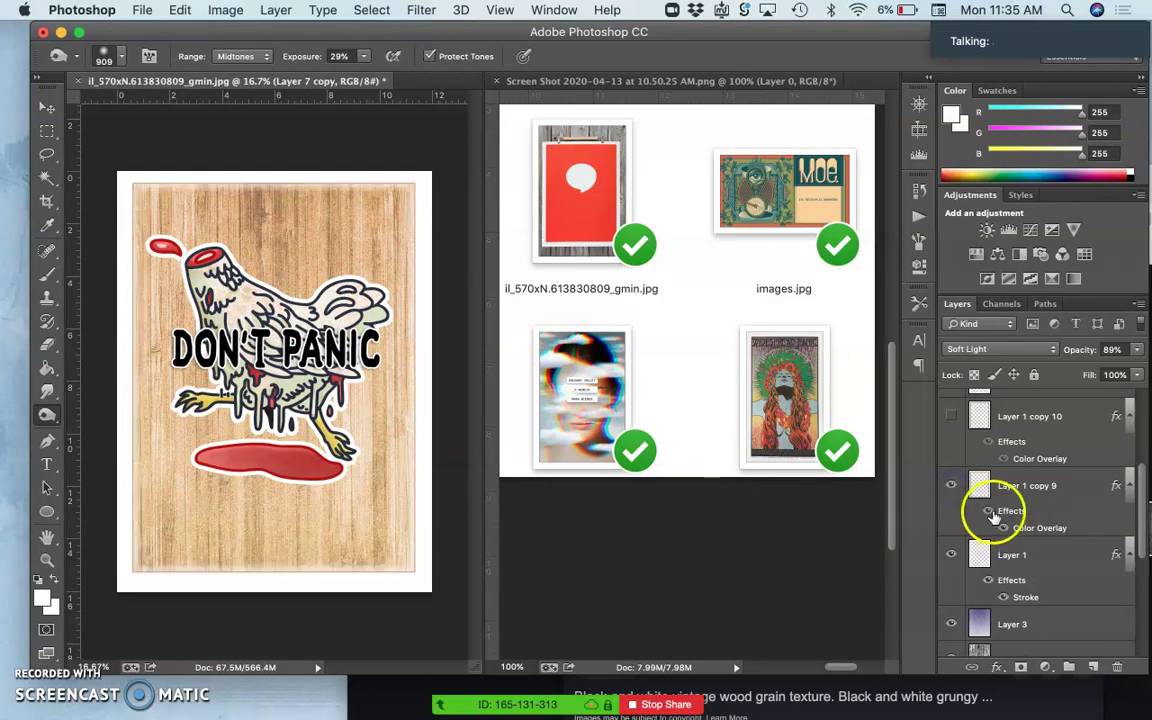
left_click(988, 511)
left_click(989, 512)
left_click(951, 485)
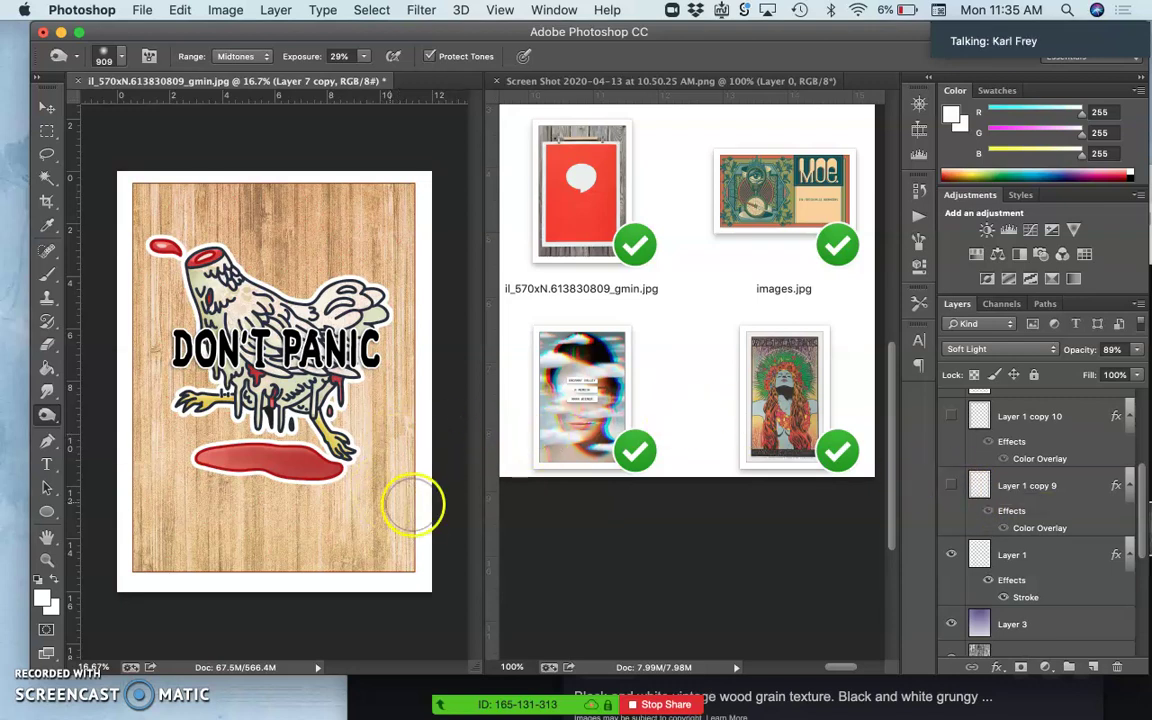
Step: Lower Layer 7's opacity to 32%
key("super+equal")
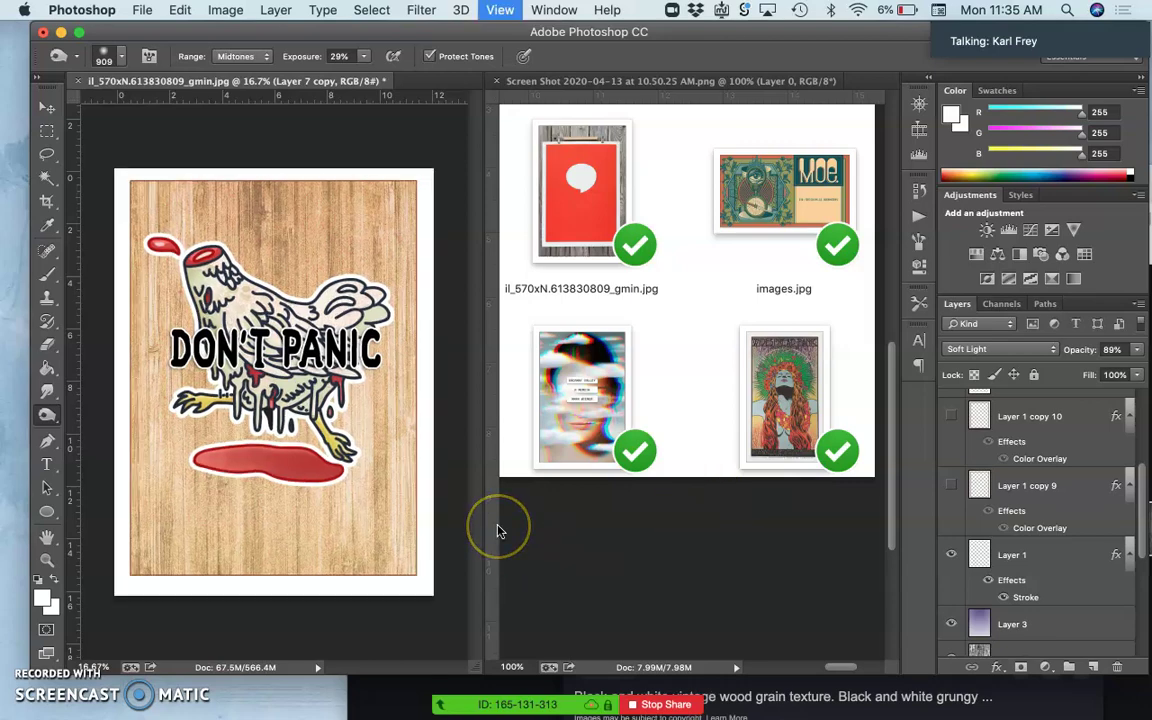
key("super+equal")
key("super+equal")
key("super+equal")
scroll(371, 515, "down", 3)
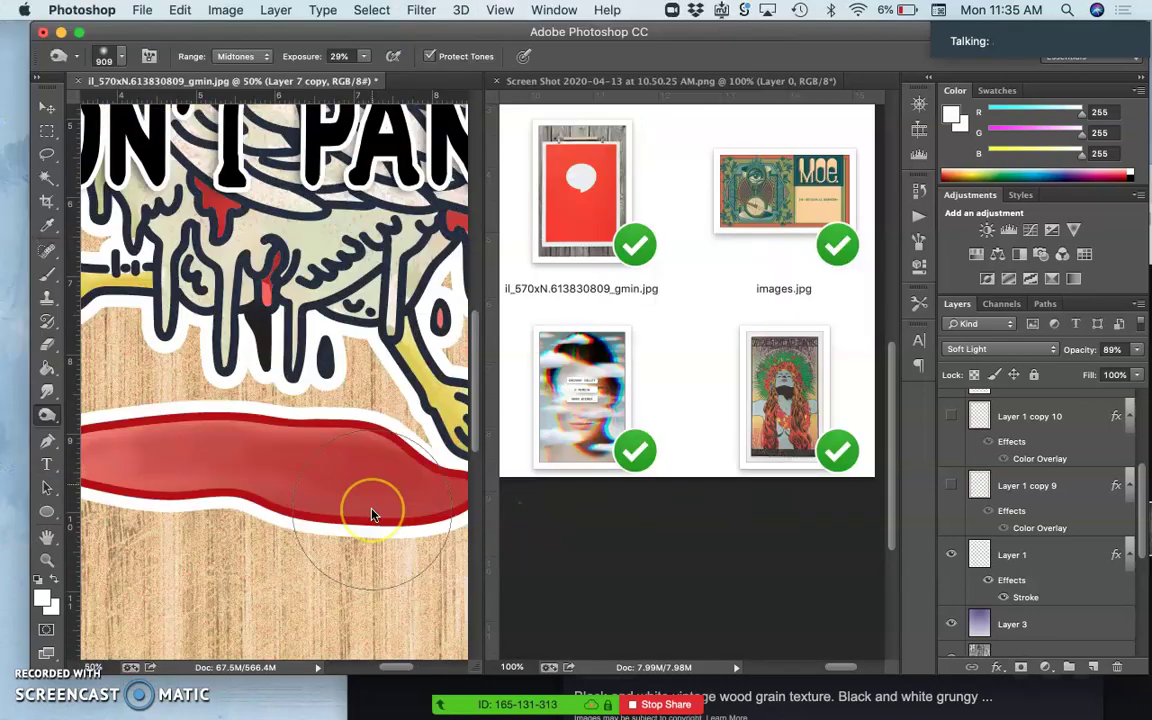
scroll(371, 515, "down", 5)
scroll(1098, 561, "down", 4)
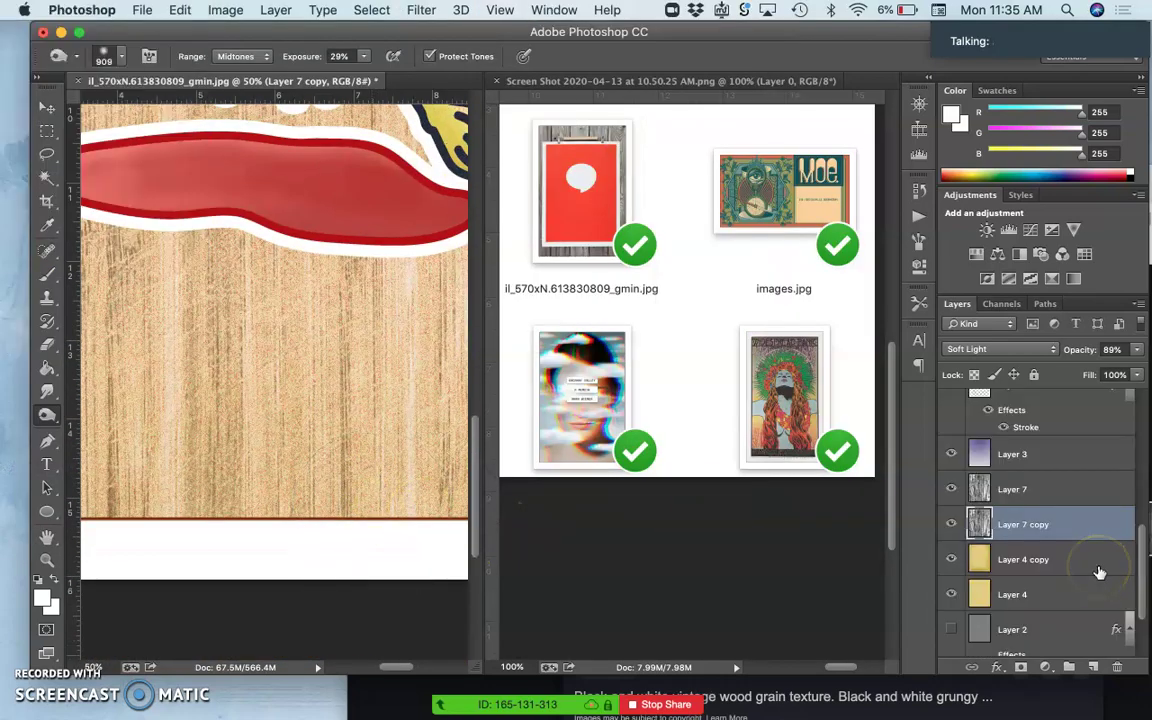
left_click(1015, 487)
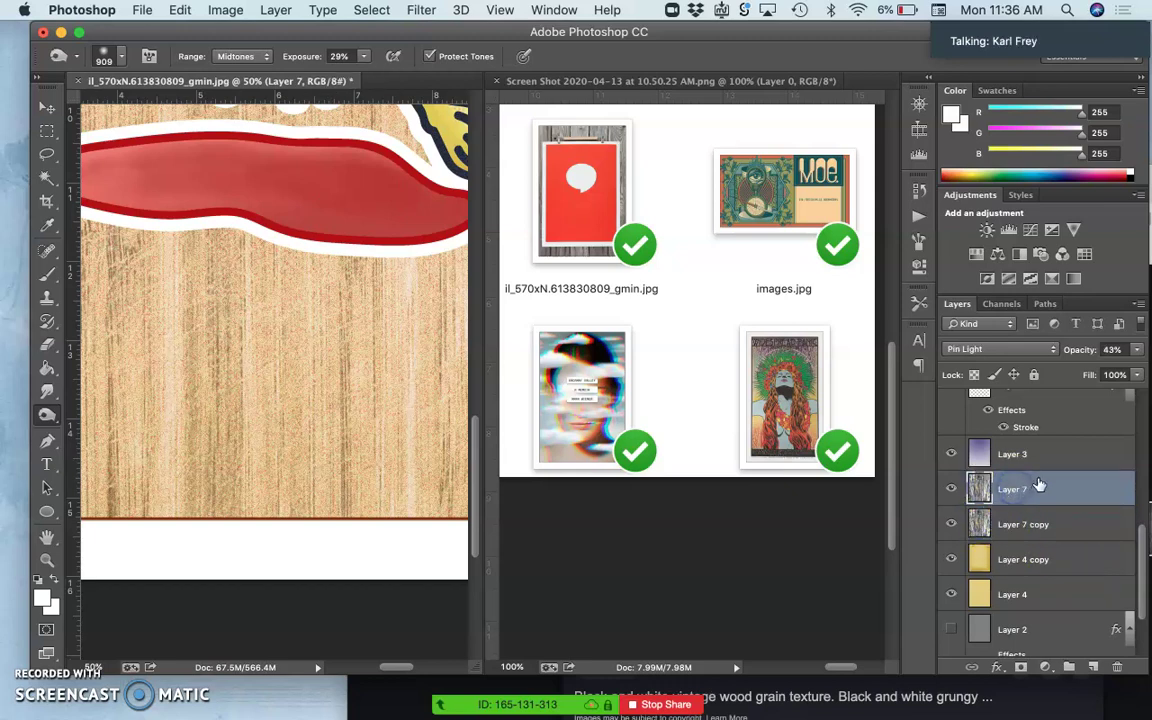
left_click(1137, 352)
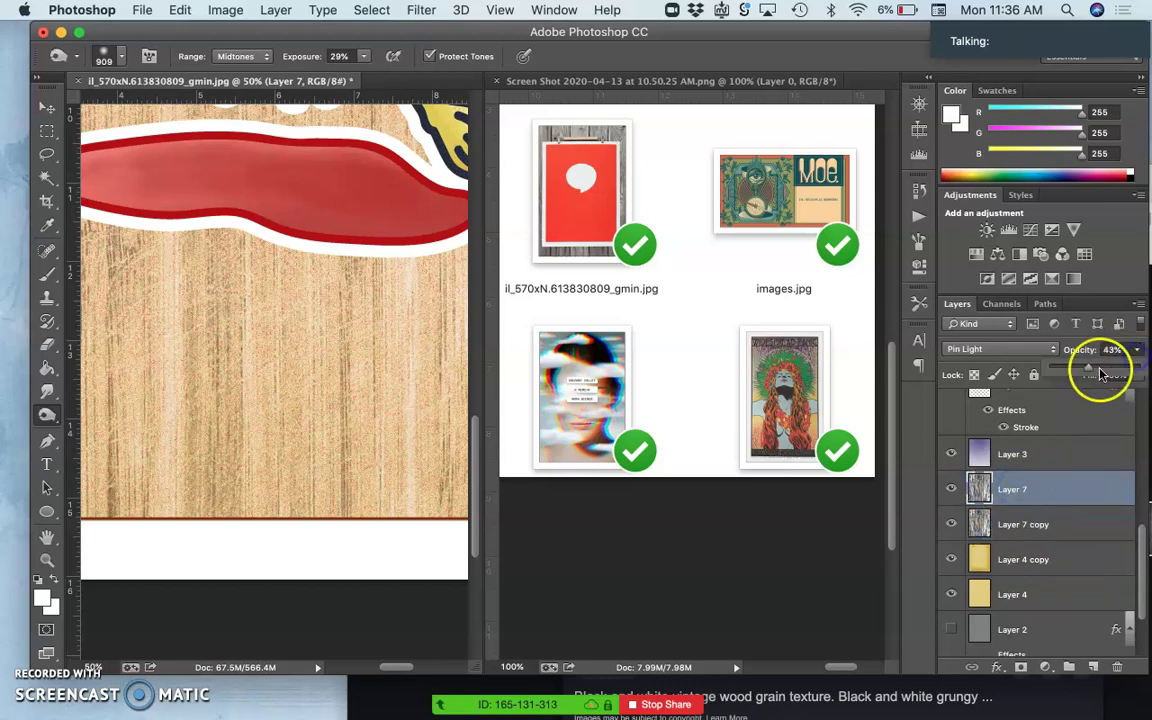
left_click_drag(1137, 356, 1079, 369)
left_click(1079, 370)
Step: Set Layer 7 copy's opacity to 38% and fit the whole poster on screen
left_click(1035, 526)
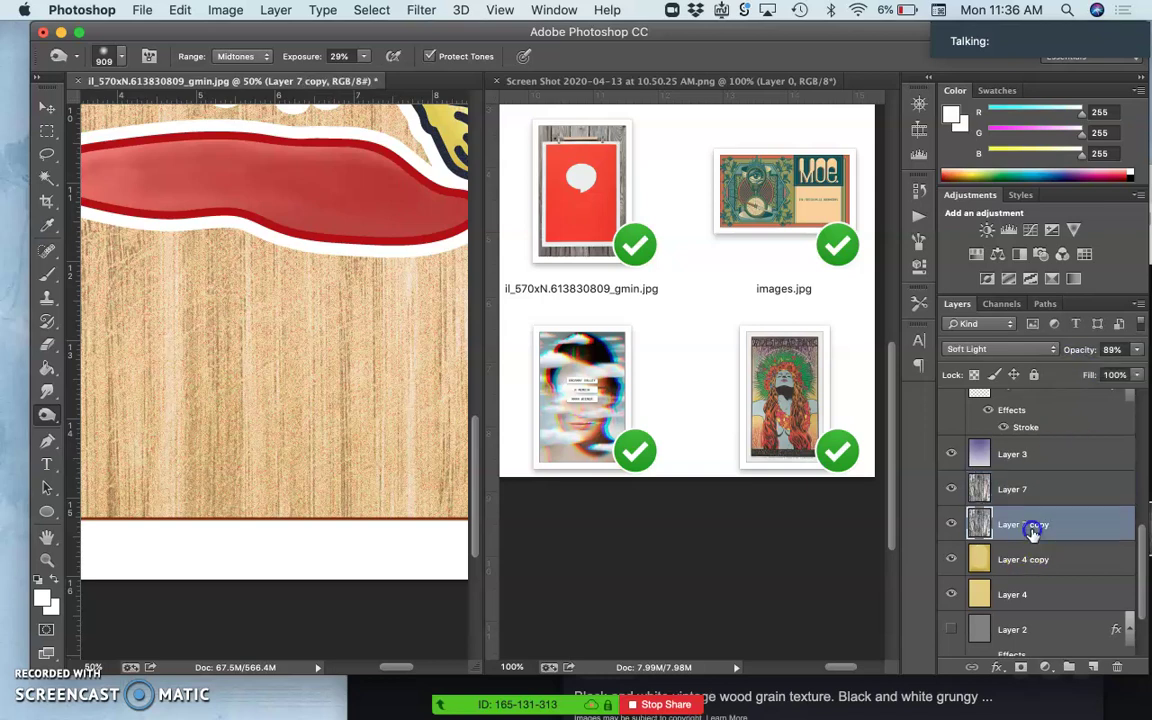
left_click(1097, 360)
left_click(1137, 349)
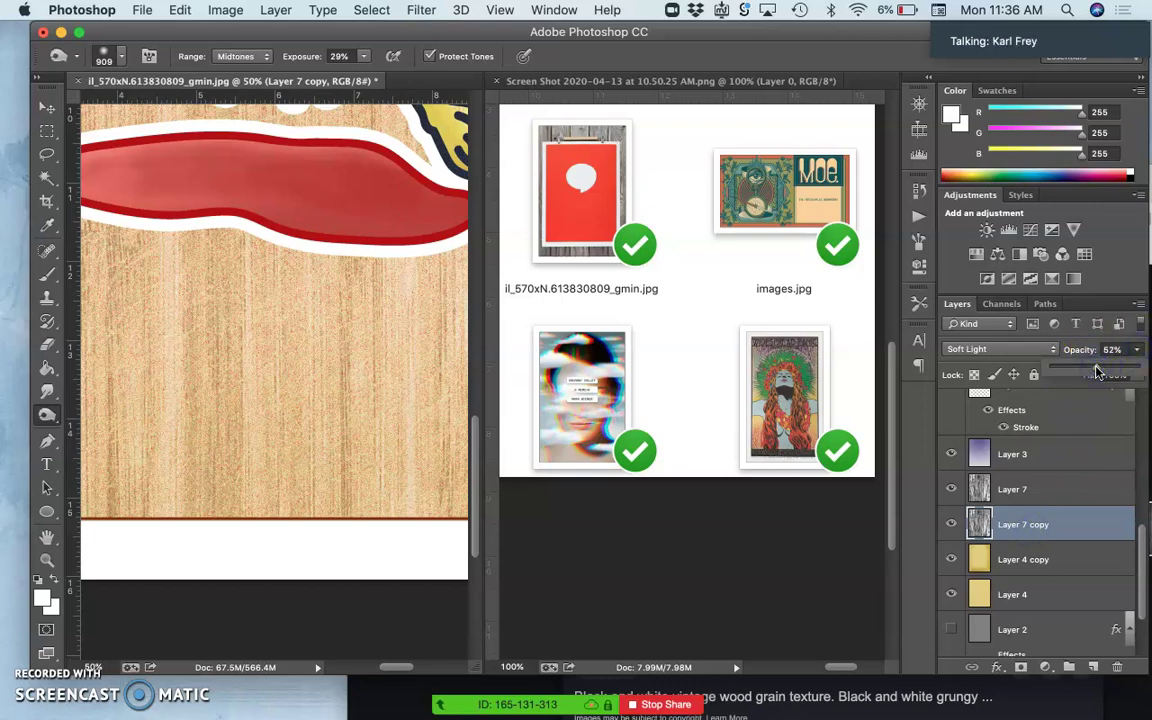
left_click(545, 436)
key("super+0")
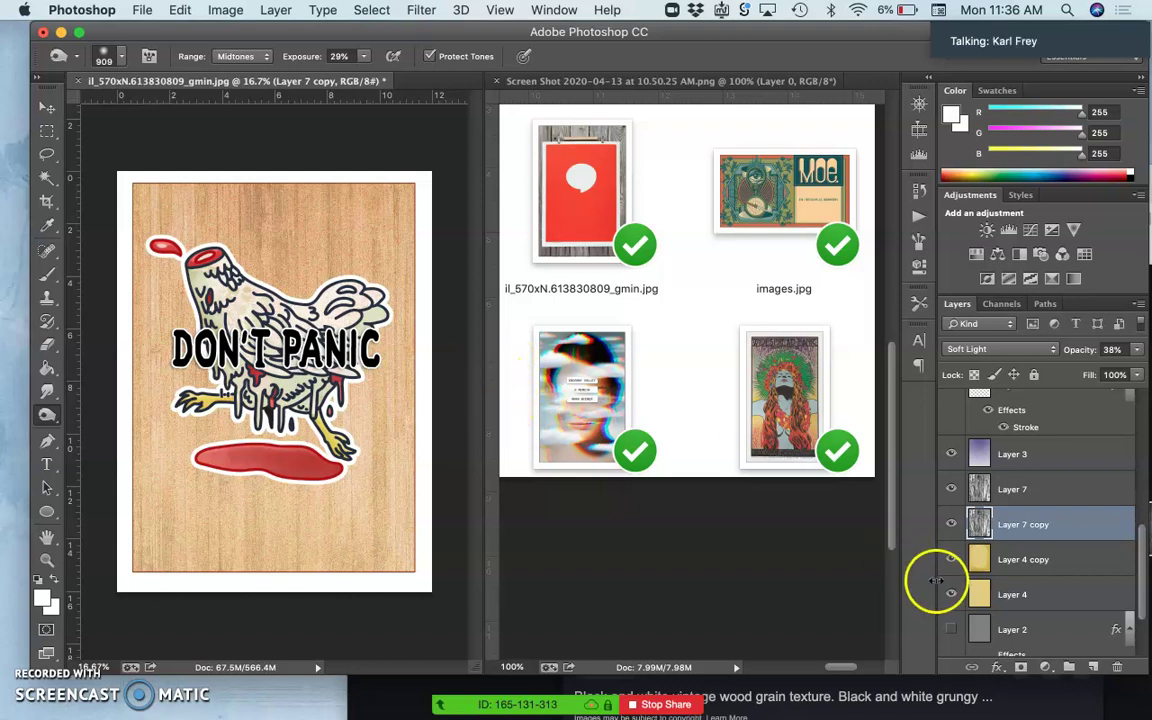
Step: Compare the wood layers hidden and shown, and move Layer 7 copy higher in the stack
left_click(951, 526)
left_click(951, 506)
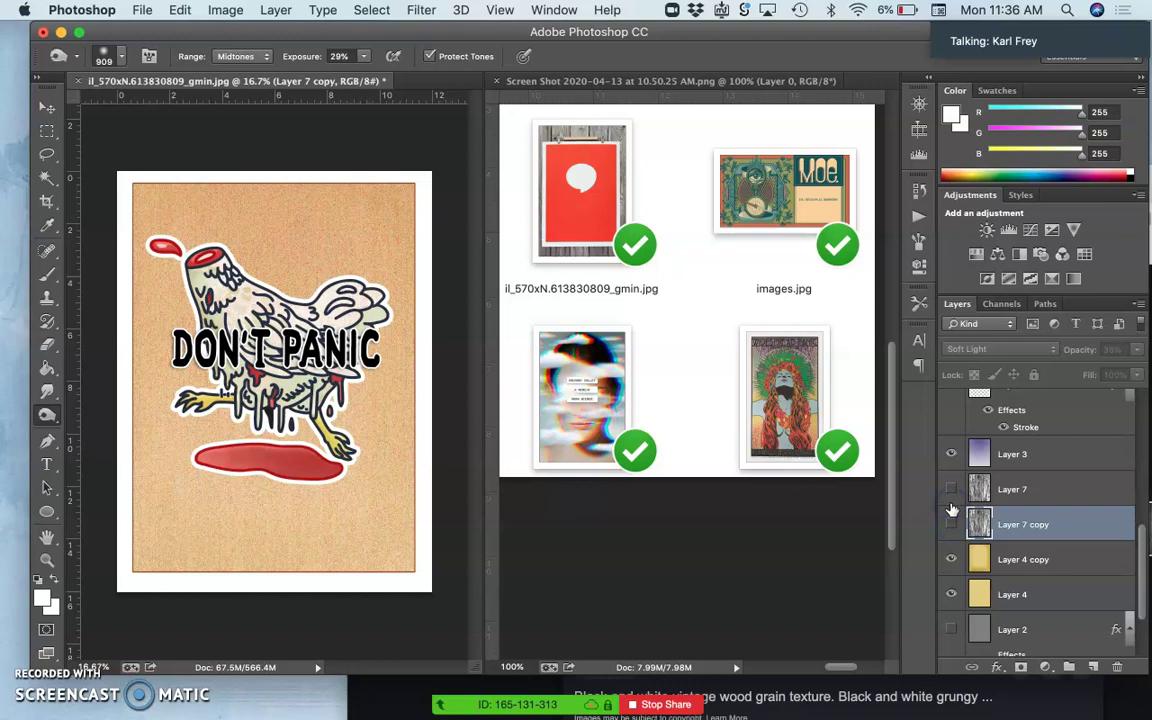
left_click(951, 526)
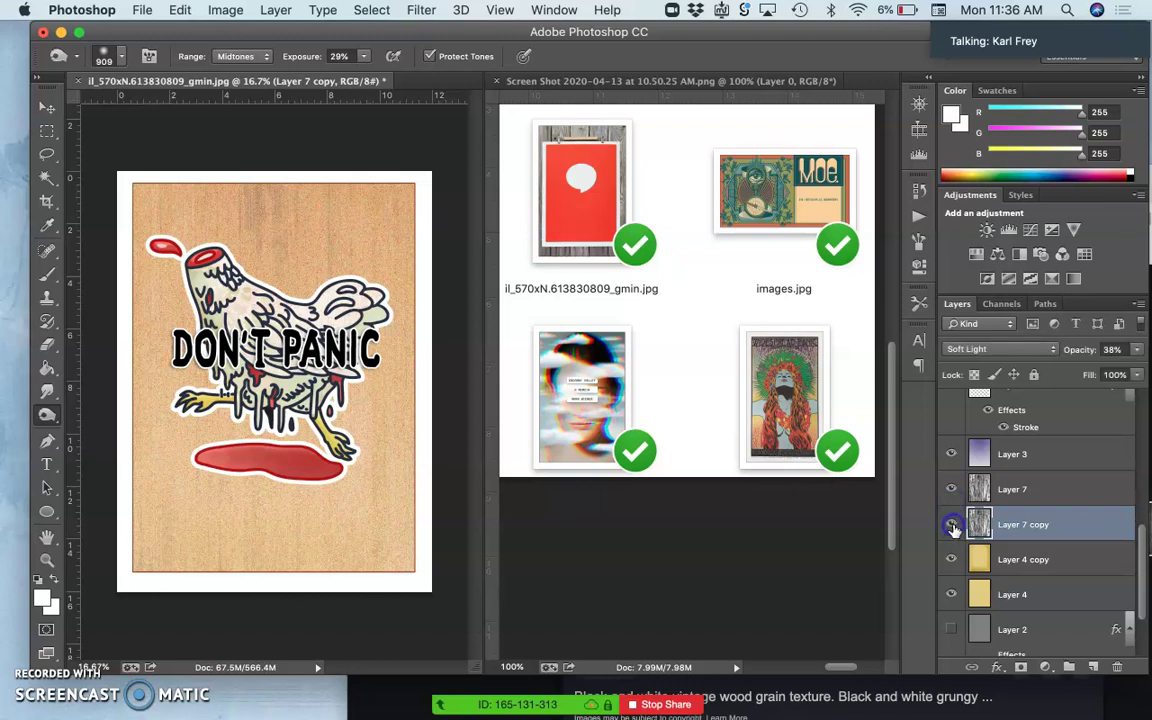
left_click_drag(953, 530, 951, 437)
Step: Show Layer 1 copy 9 again and review its Color Overlay settings
left_click(951, 443)
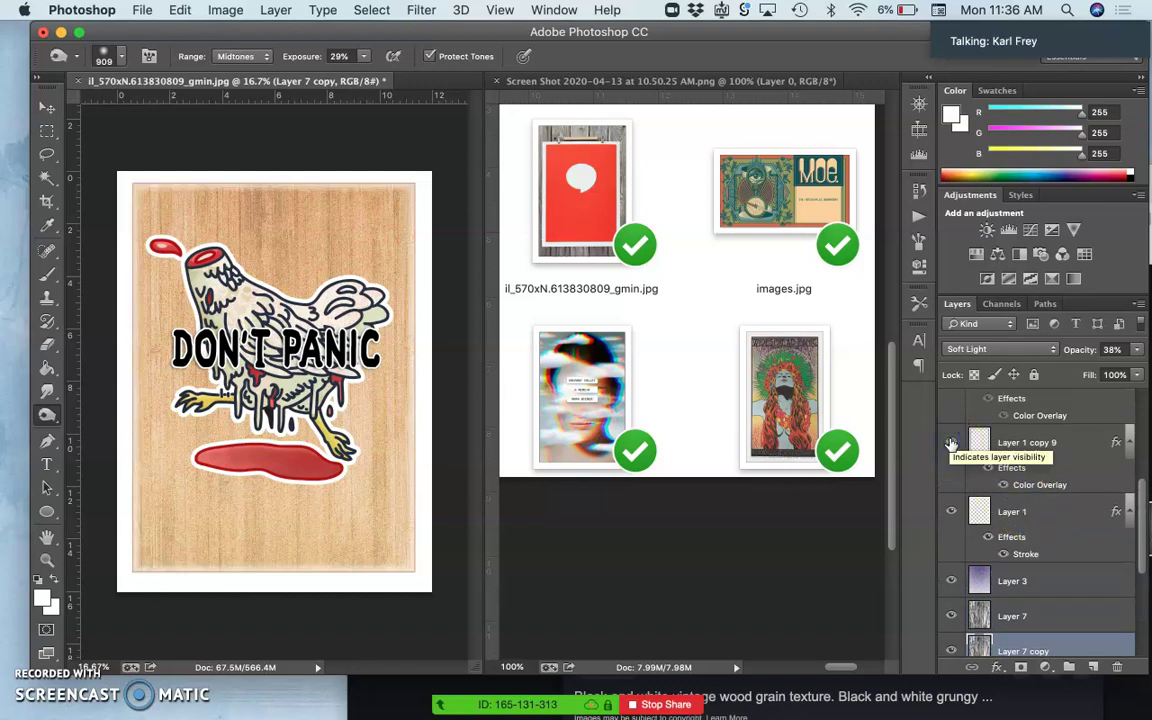
left_click(951, 443)
left_click(951, 444)
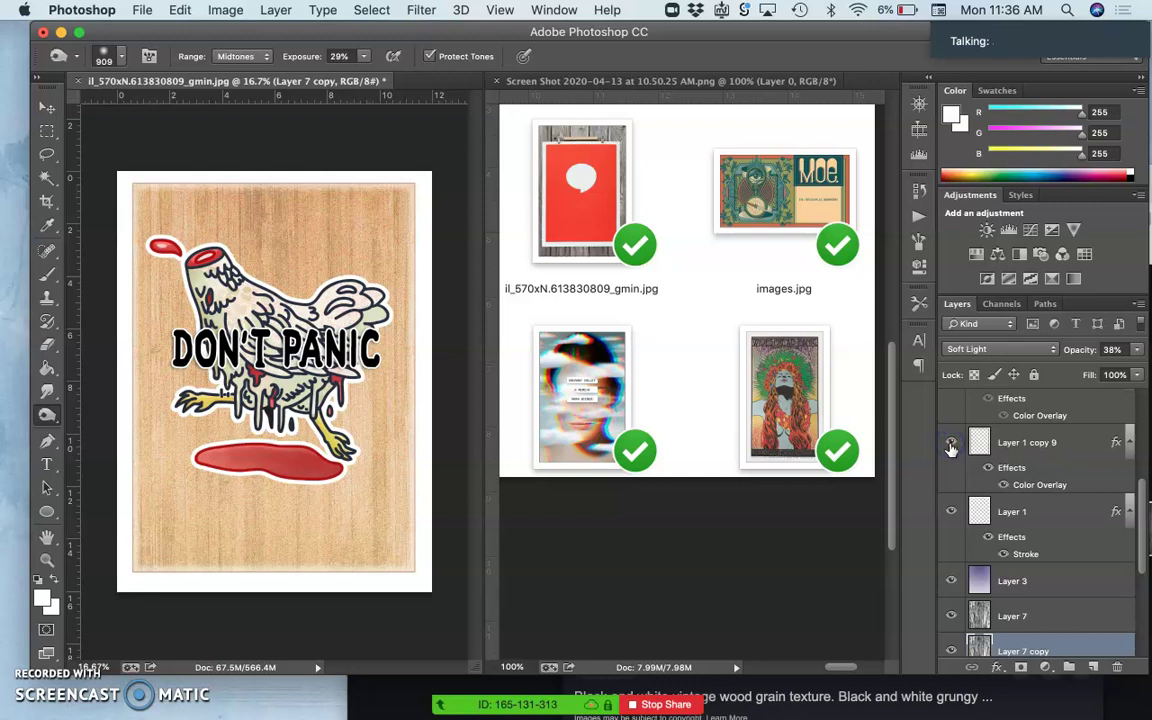
left_click(1030, 490)
left_click(1030, 490)
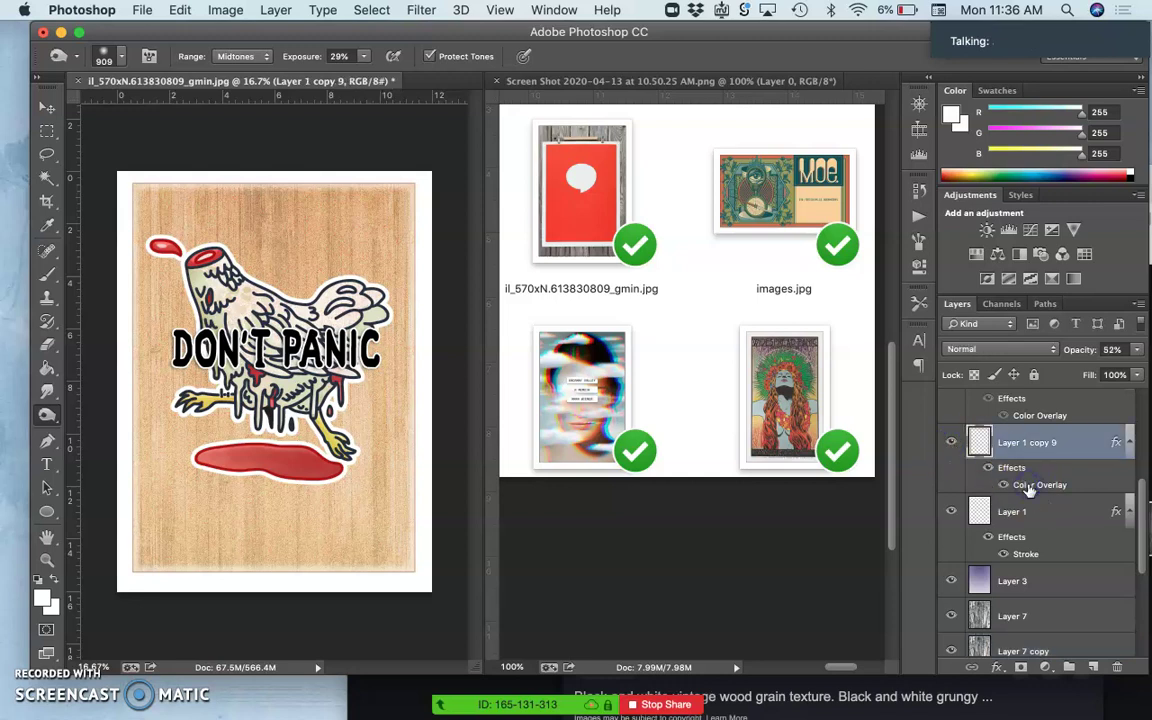
double_click(1030, 488)
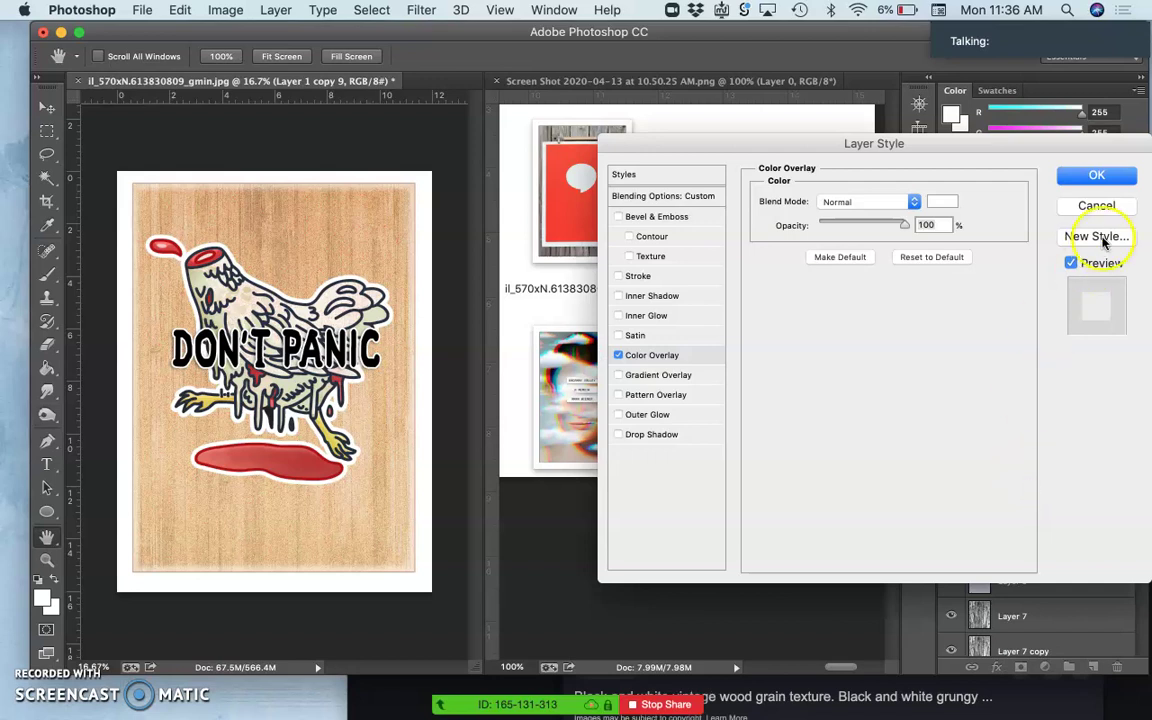
left_click(1099, 176)
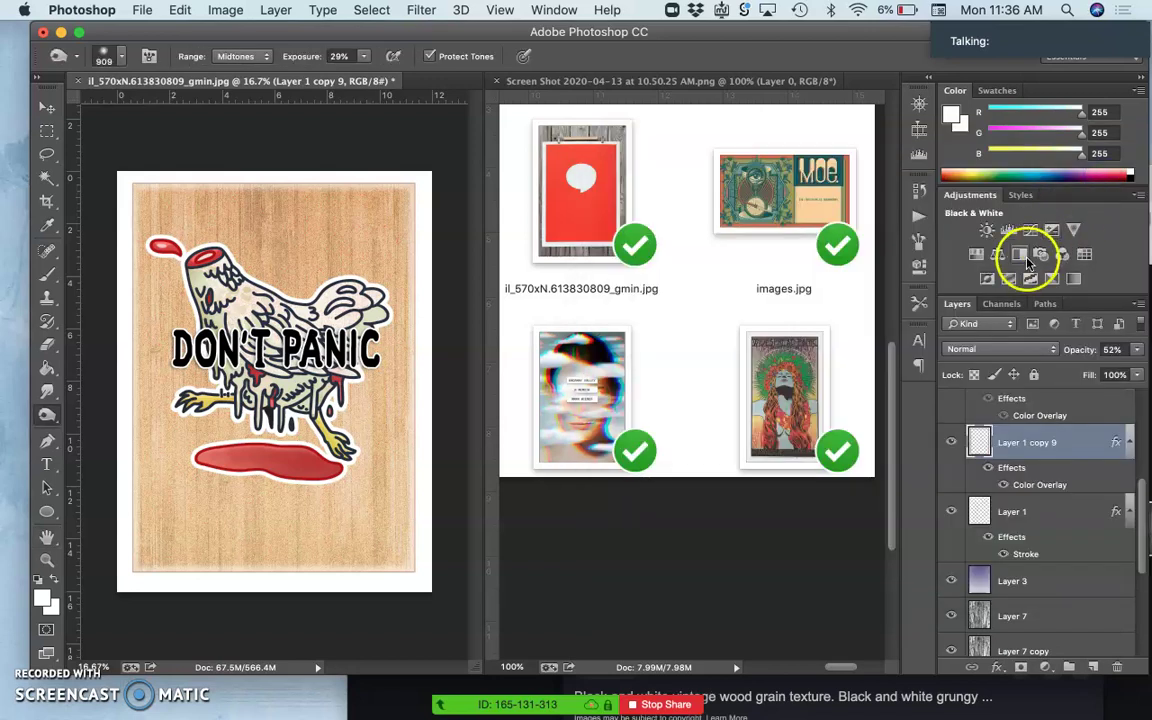
Step: Compare Layer 1 copy 9 on and off, then lower its opacity to 38%
left_click(952, 443)
left_click(953, 444)
left_click(956, 445)
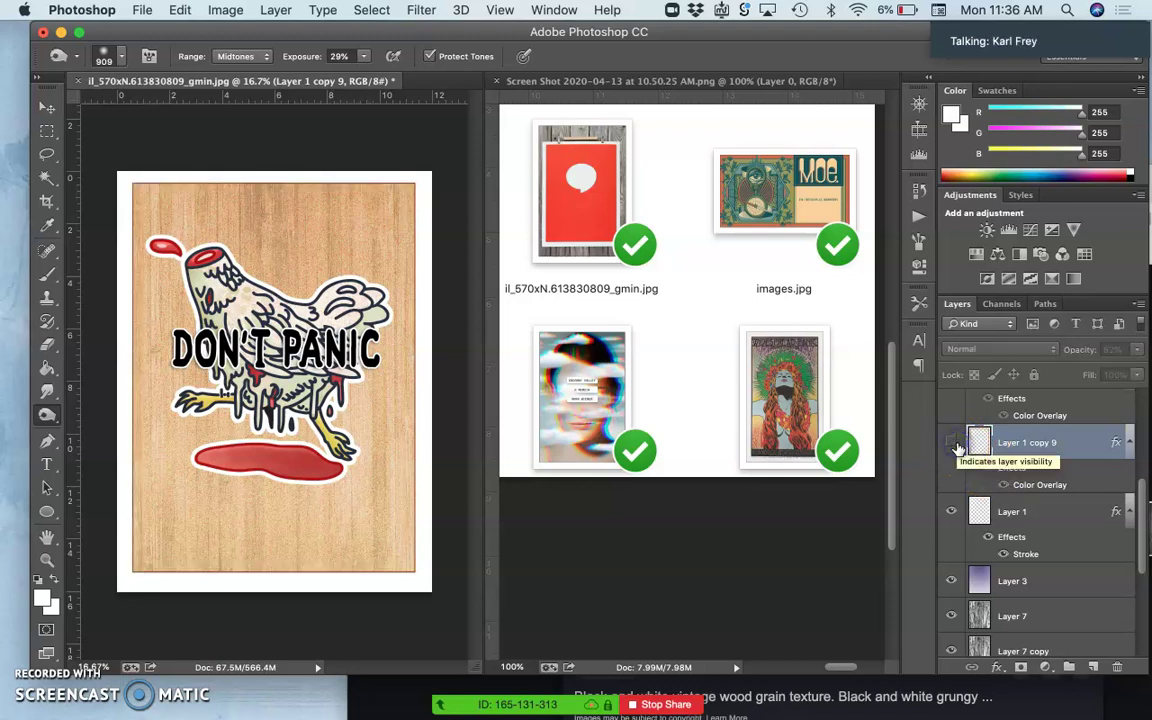
left_click(955, 445)
left_click(955, 445)
left_click(955, 445)
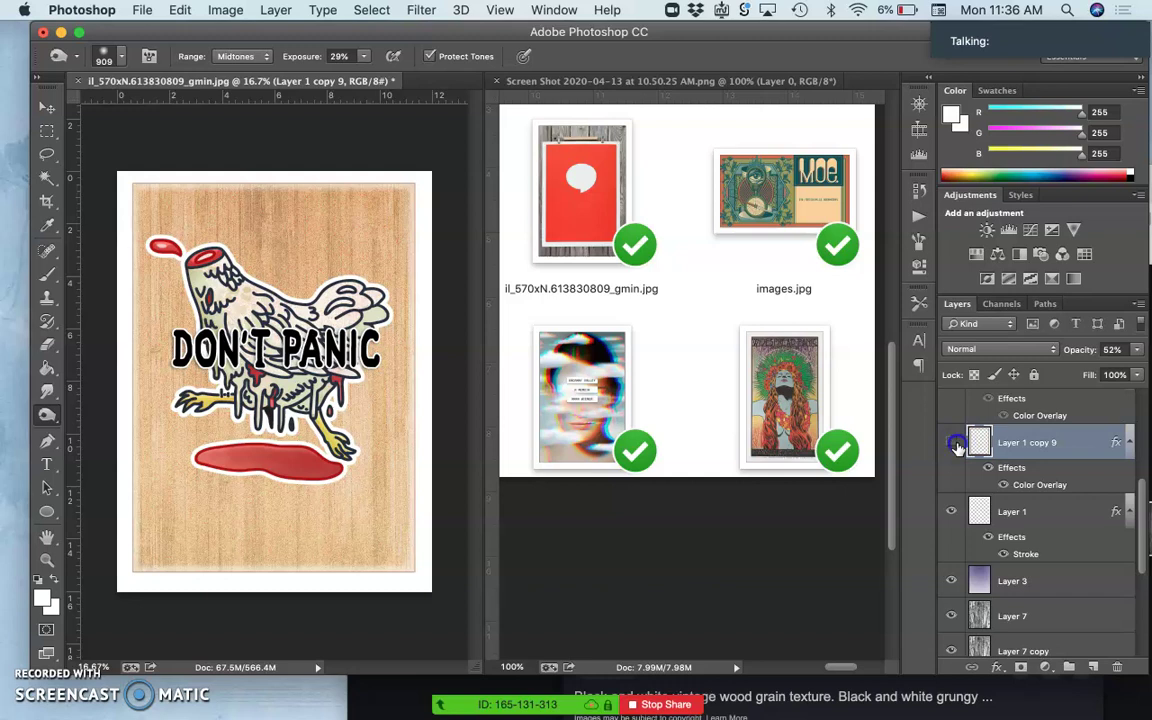
left_click(956, 445)
left_click(956, 445)
left_click(1137, 349)
left_click_drag(1097, 367, 1085, 372)
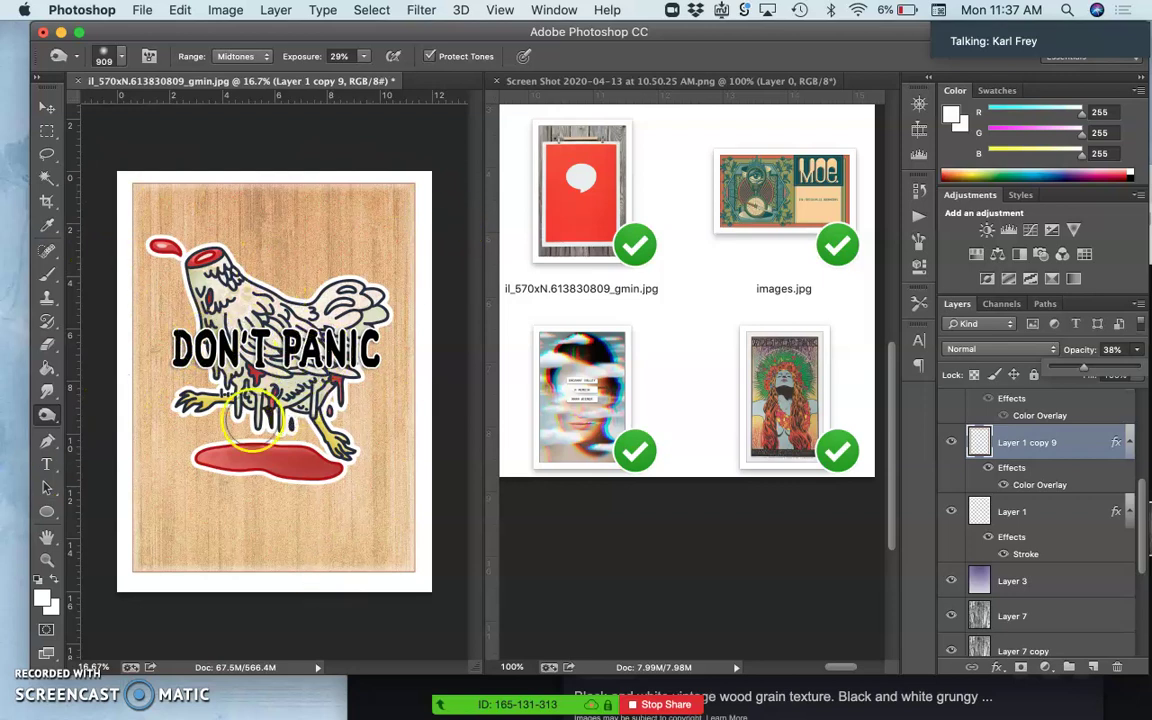
Step: Dodge the DON'T PANIC letters lighter so the chicken shows through
mouse_move(245, 415)
left_mouse_down()
mouse_move(188, 384)
mouse_move(271, 376)
mouse_move(243, 368)
mouse_move(333, 372)
mouse_move(224, 365)
mouse_move(345, 358)
left_mouse_up()
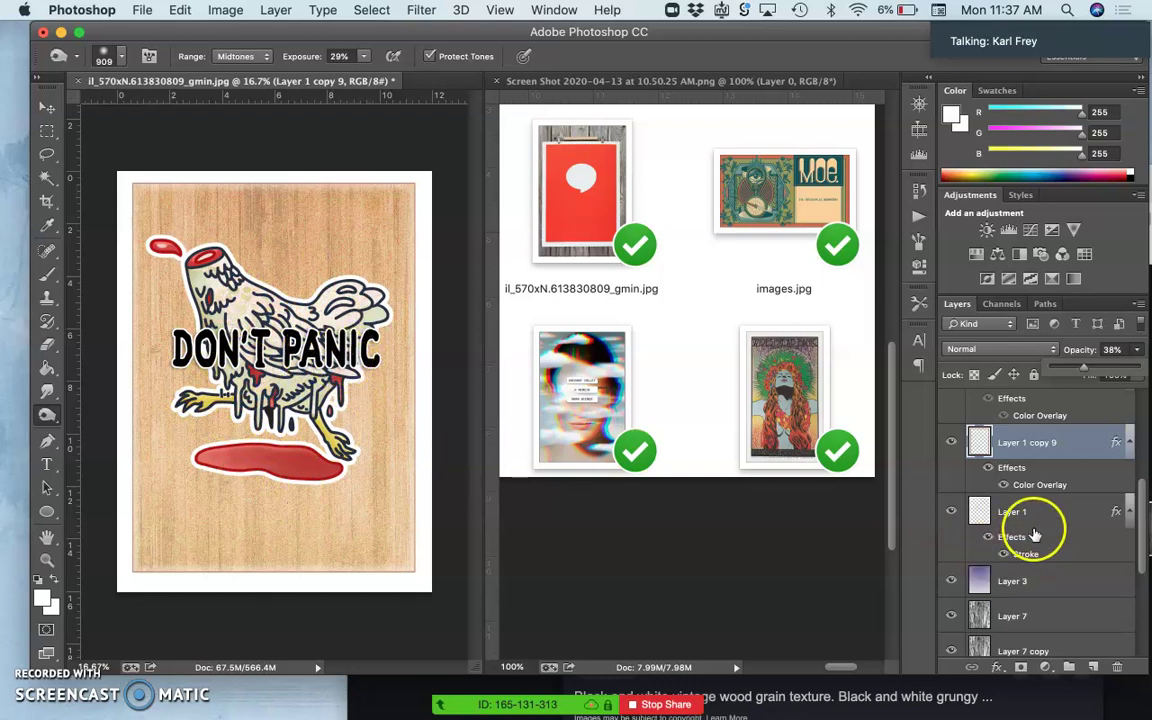
scroll(1120, 532, "up", 10)
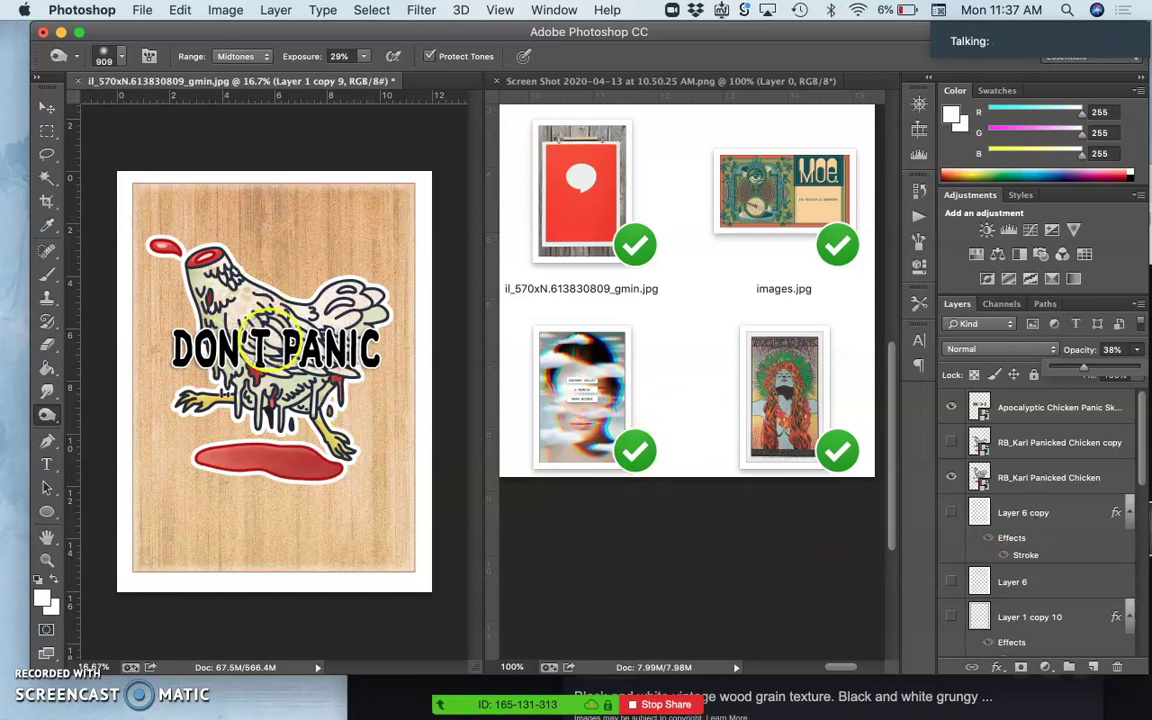
left_click_drag(269, 347, 298, 339)
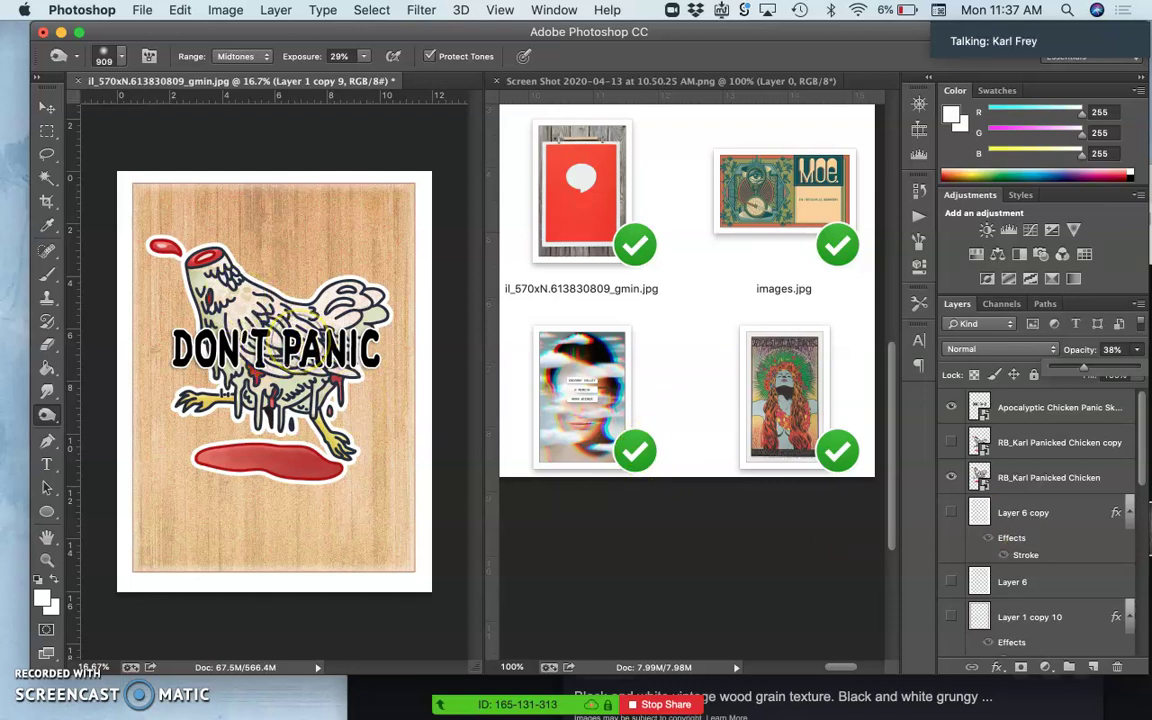
Step: Start Save As and enter a new file name ending in 'Assignment 8 Color Poster'
left_click(143, 11)
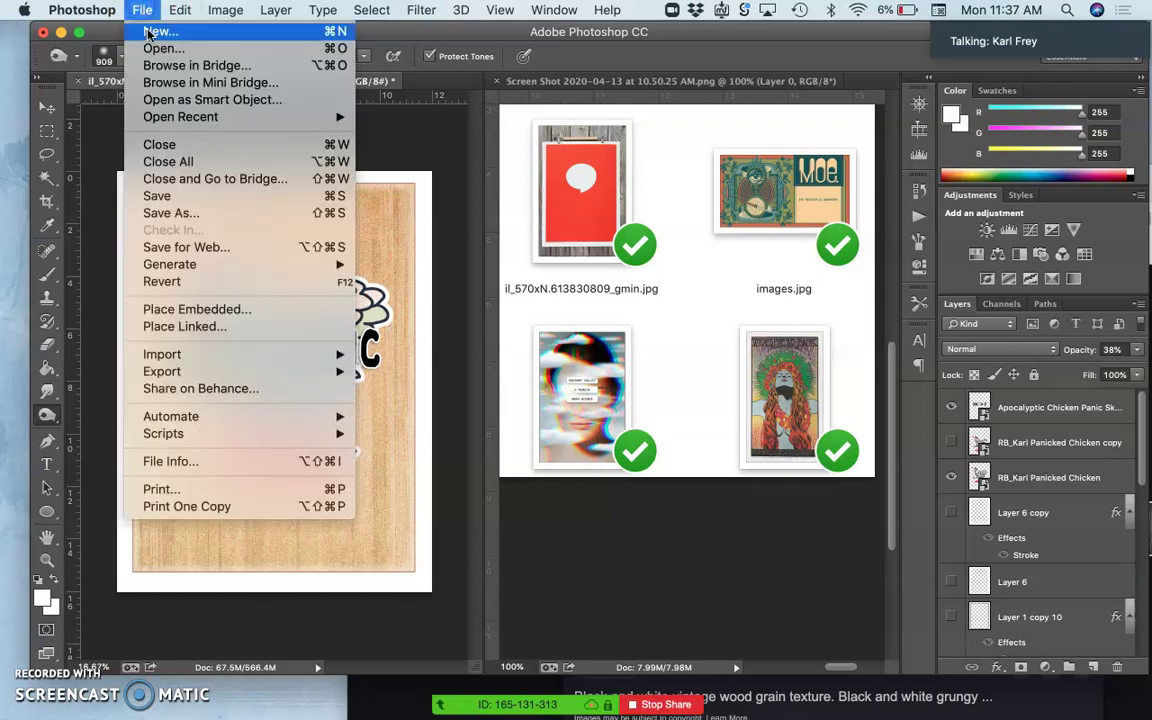
left_click(172, 214)
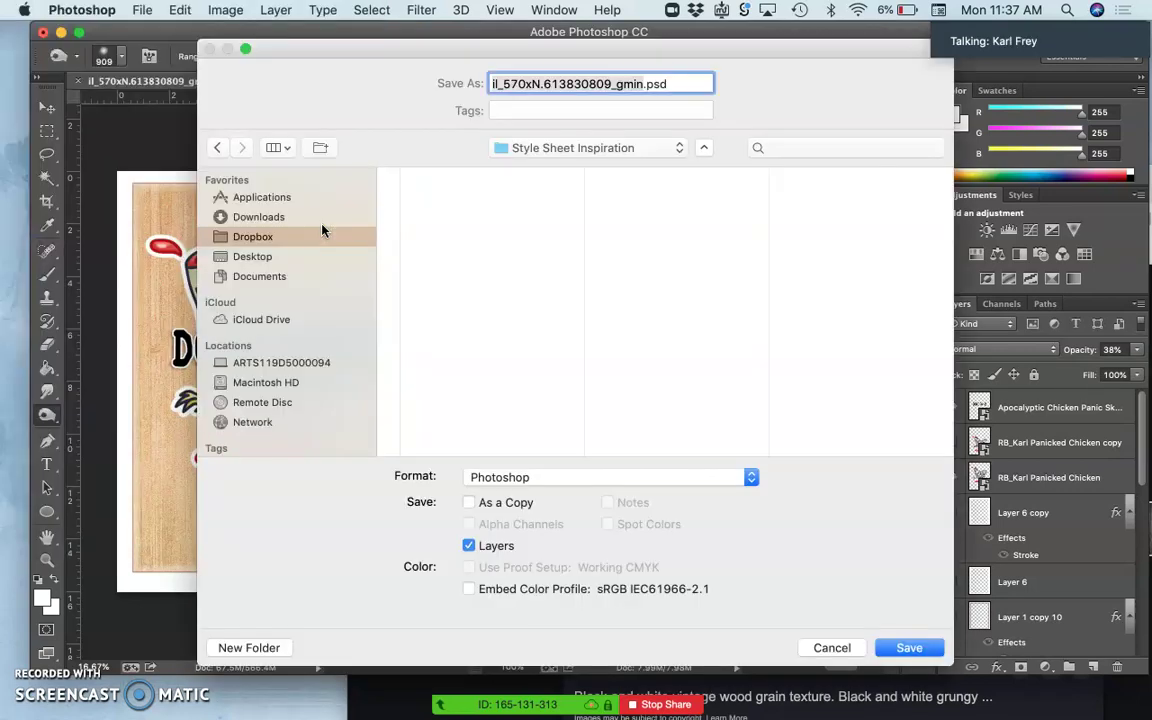
type("Karl Assignment 8 Poster")
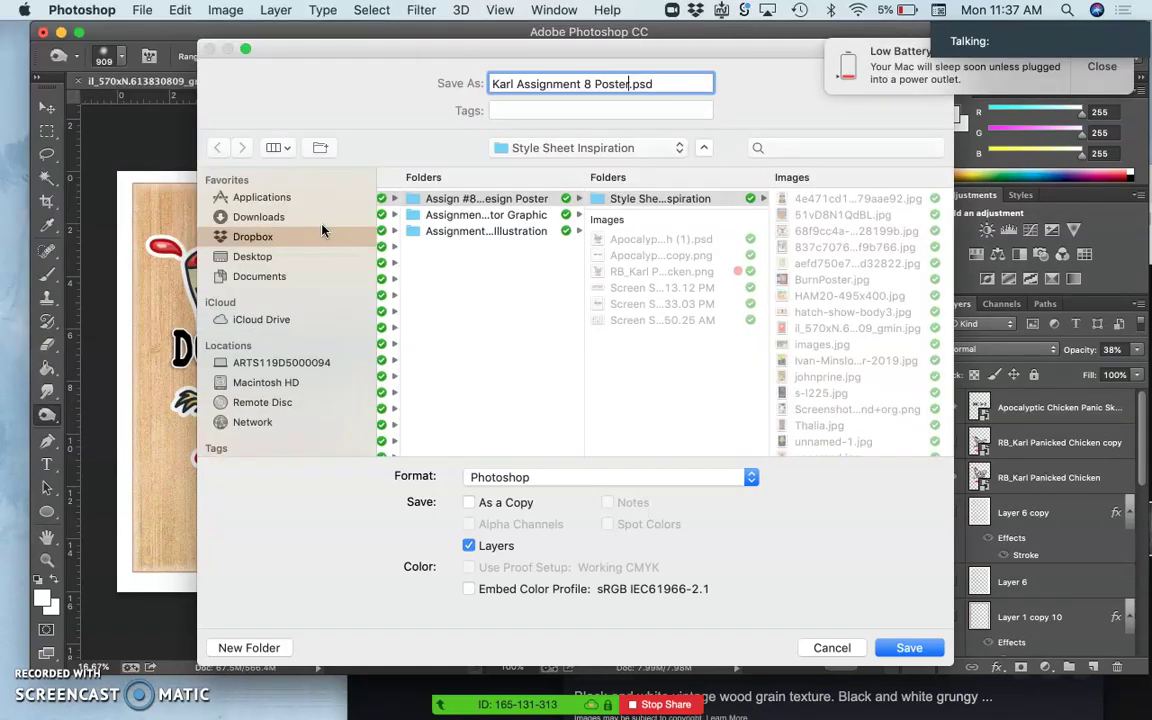
left_click(594, 85)
left_click(594, 84)
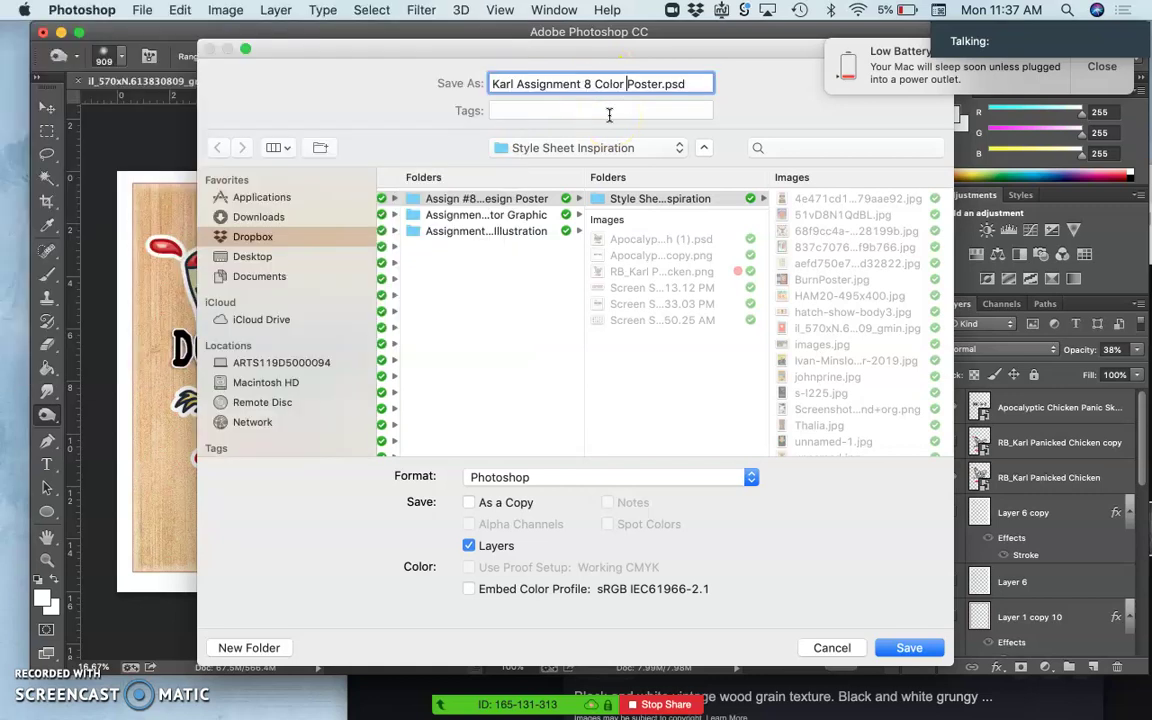
Step: Choose the Assign #8 Font Design Poster folder as the destination and save the PSD
left_click(698, 352)
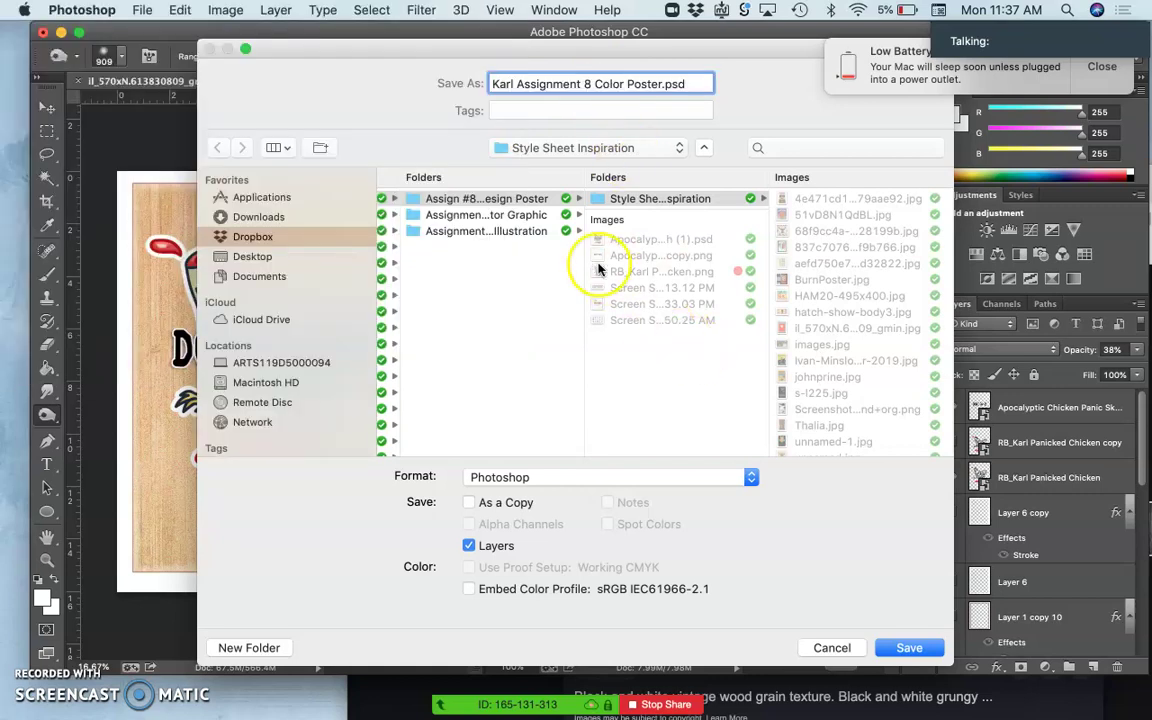
left_click(514, 200)
left_click(711, 386)
left_click(907, 645)
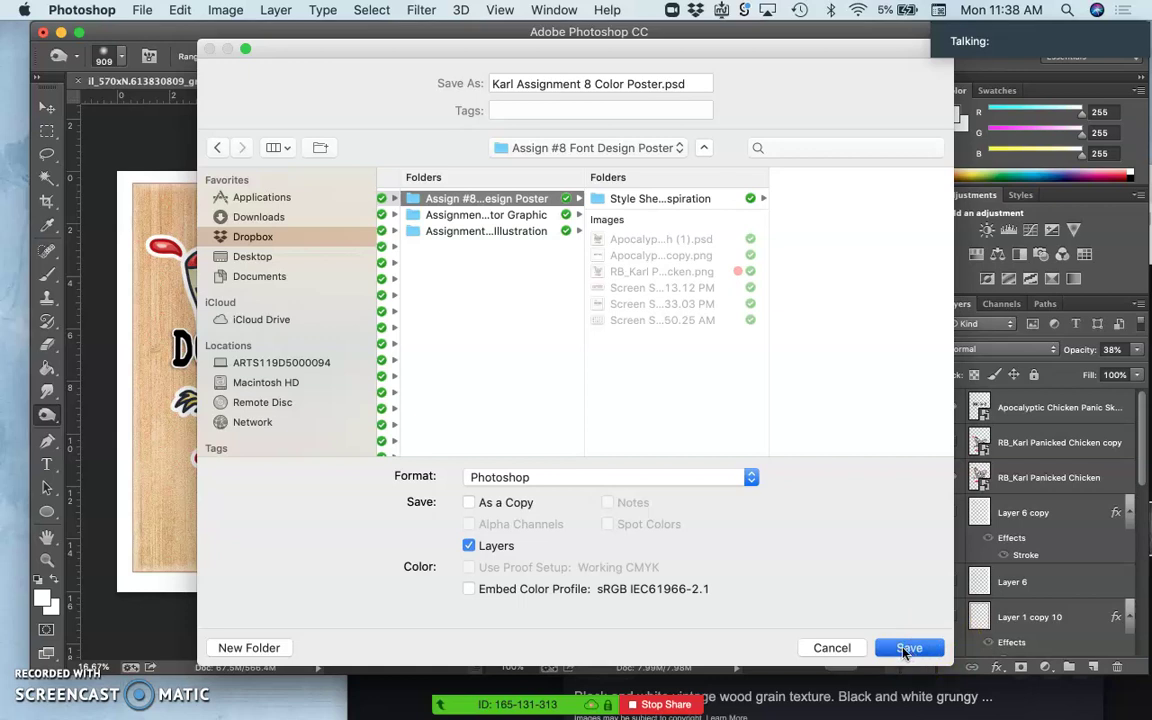
left_click(905, 648)
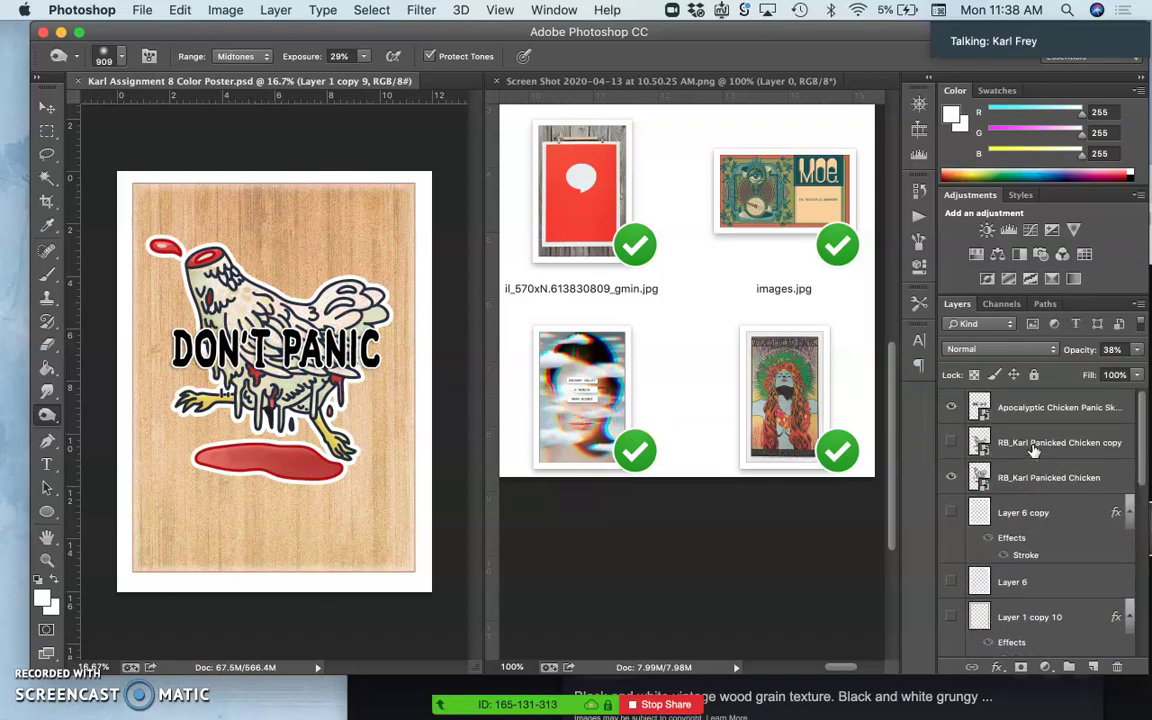
left_click(953, 407)
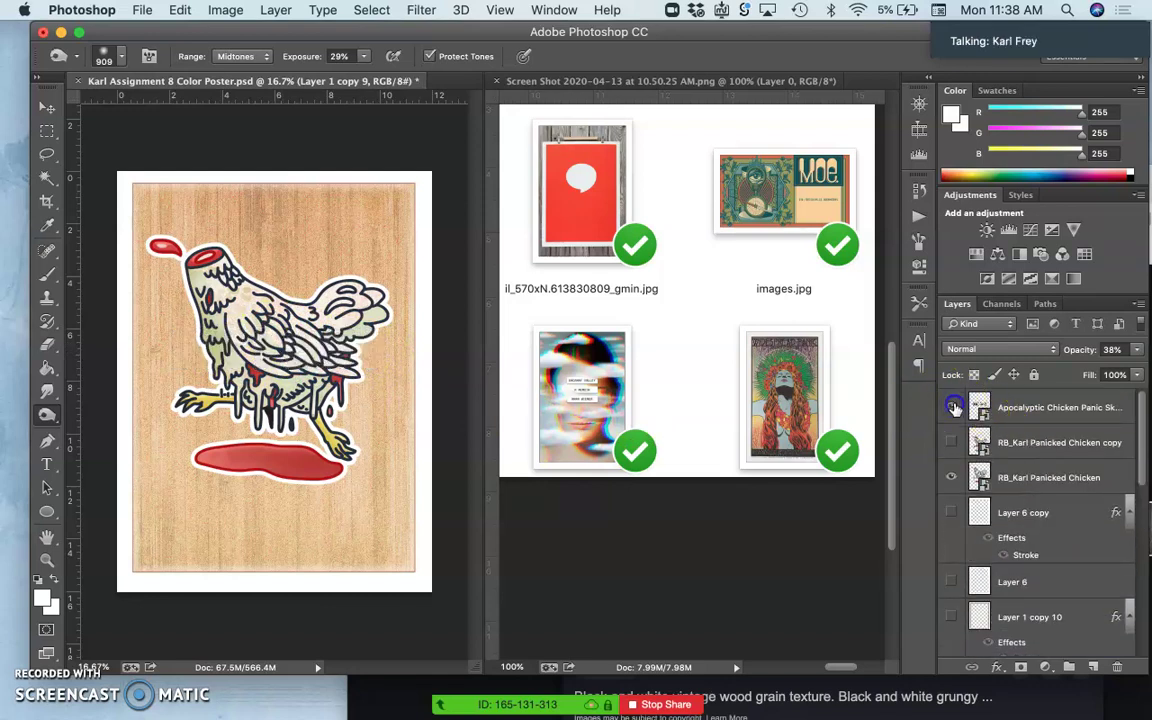
left_click(953, 407)
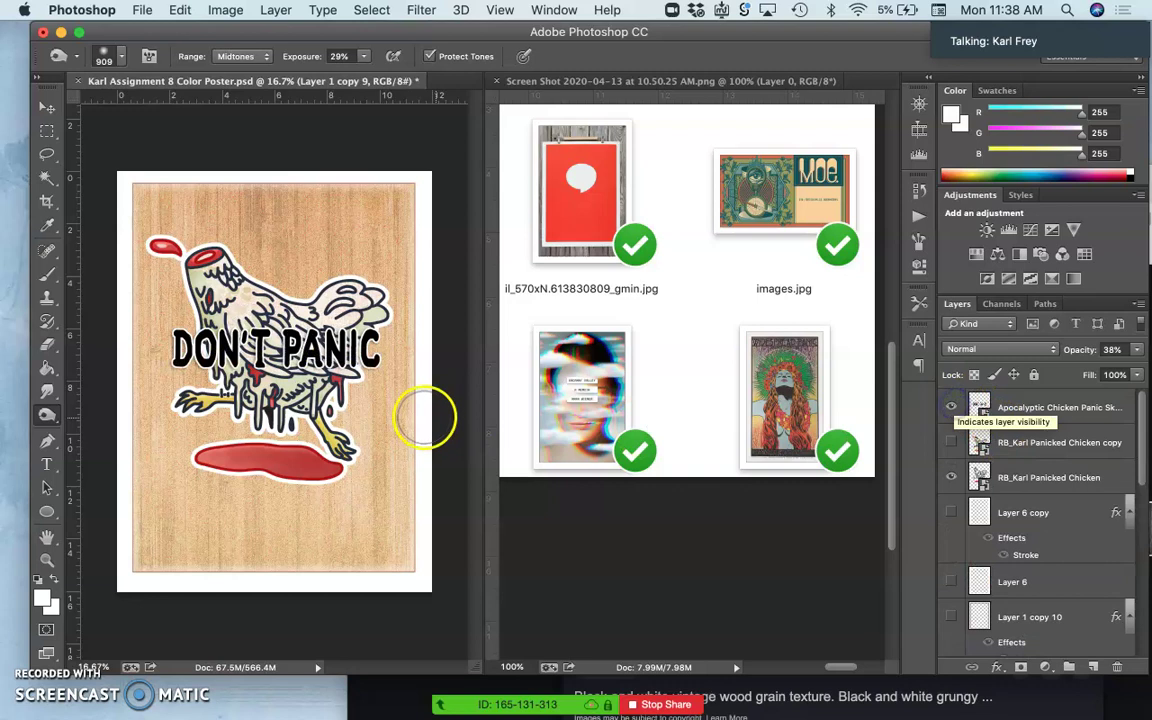
left_click(679, 322)
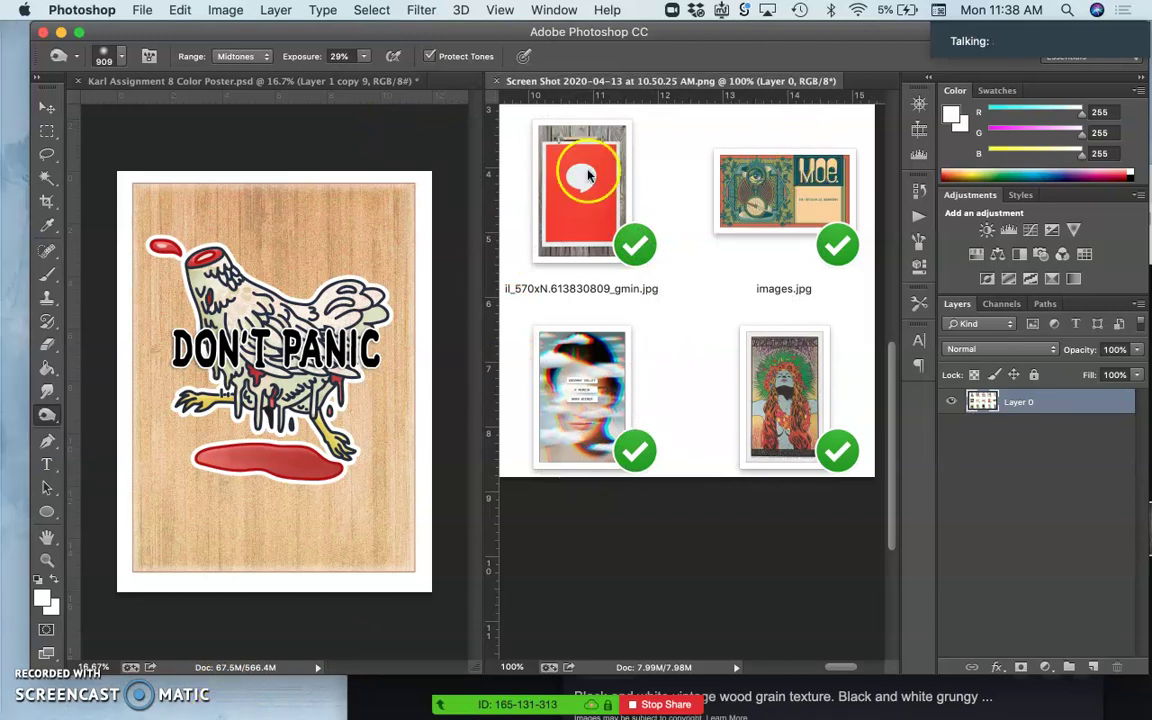
left_click(358, 86)
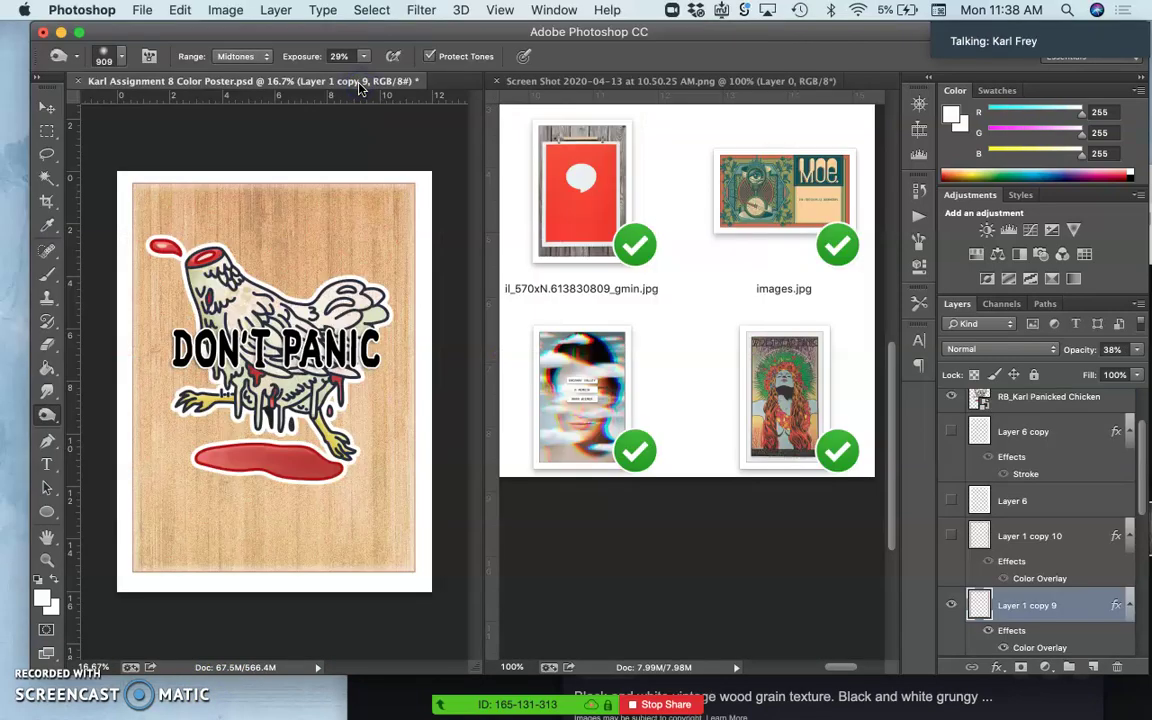
mouse_move(8, 378)
mouse_move(20, 442)
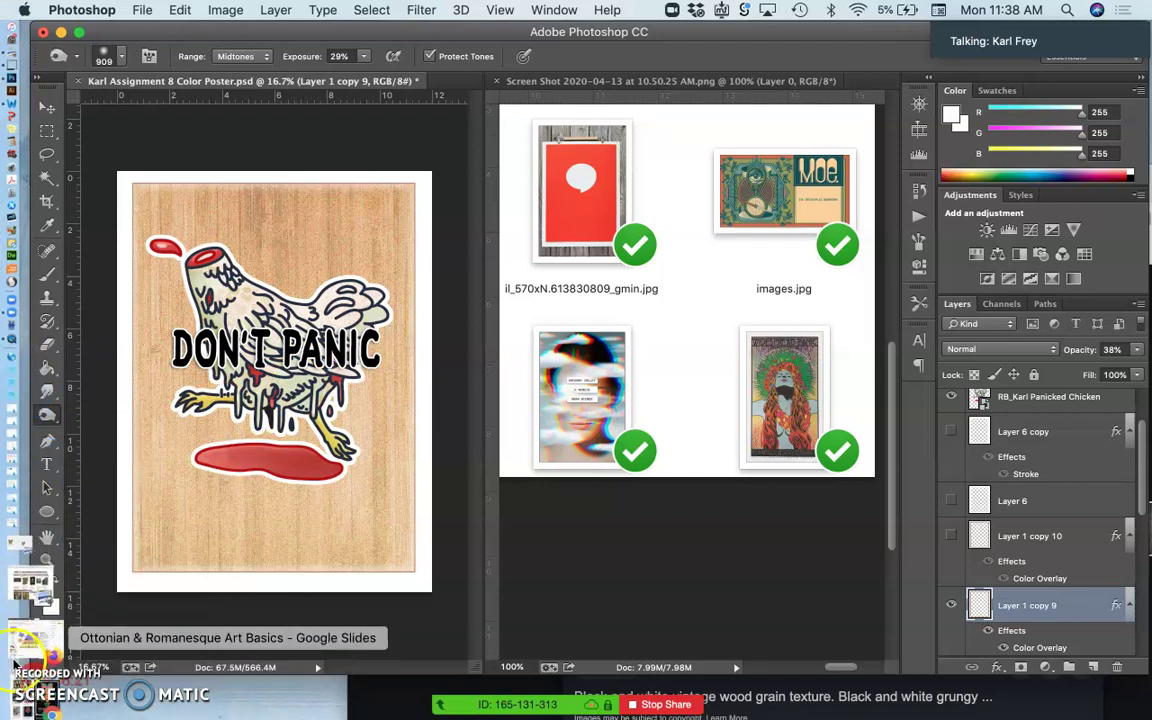
Step: Restore and reposition the Assign #8 Font Design Poster folder window, selecting the chicken sketch PSD
left_click(24, 692)
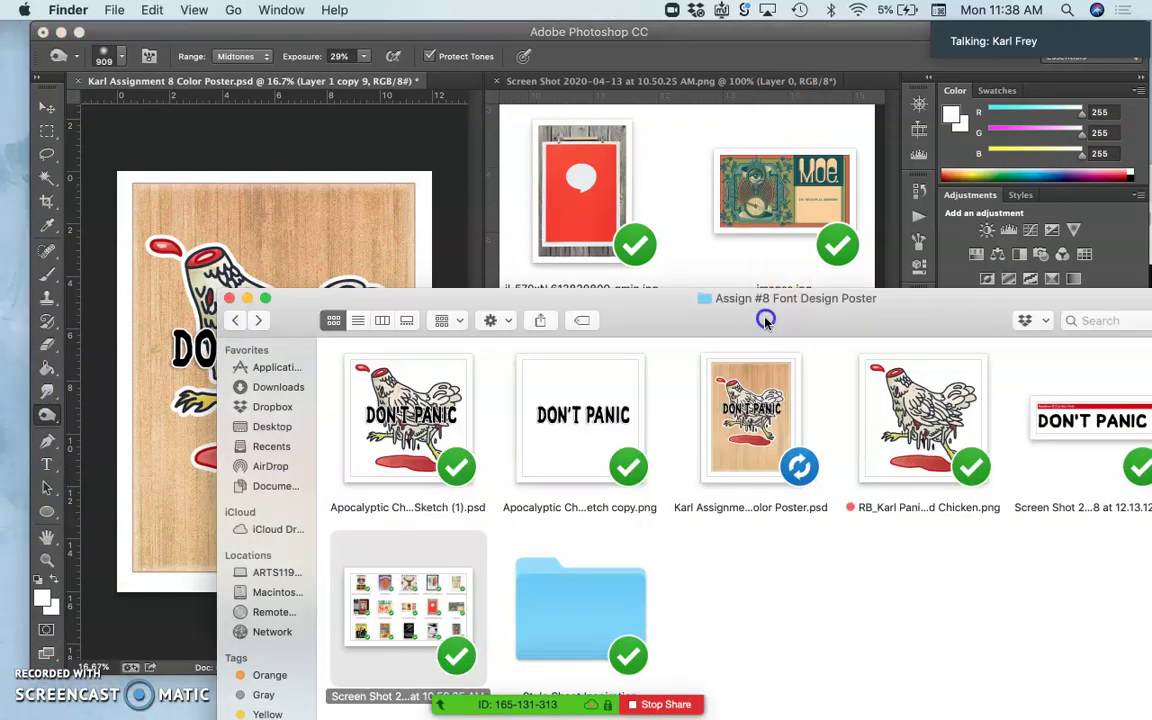
left_click_drag(766, 298, 624, 108)
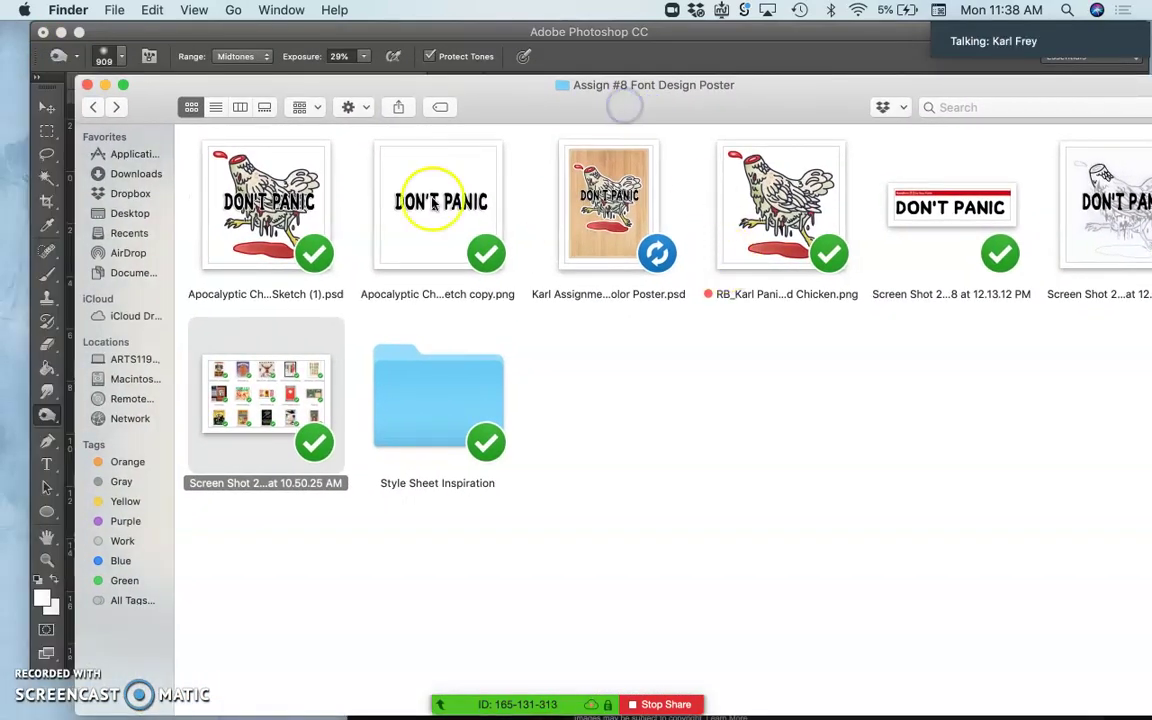
left_click(272, 218)
right_click(274, 214)
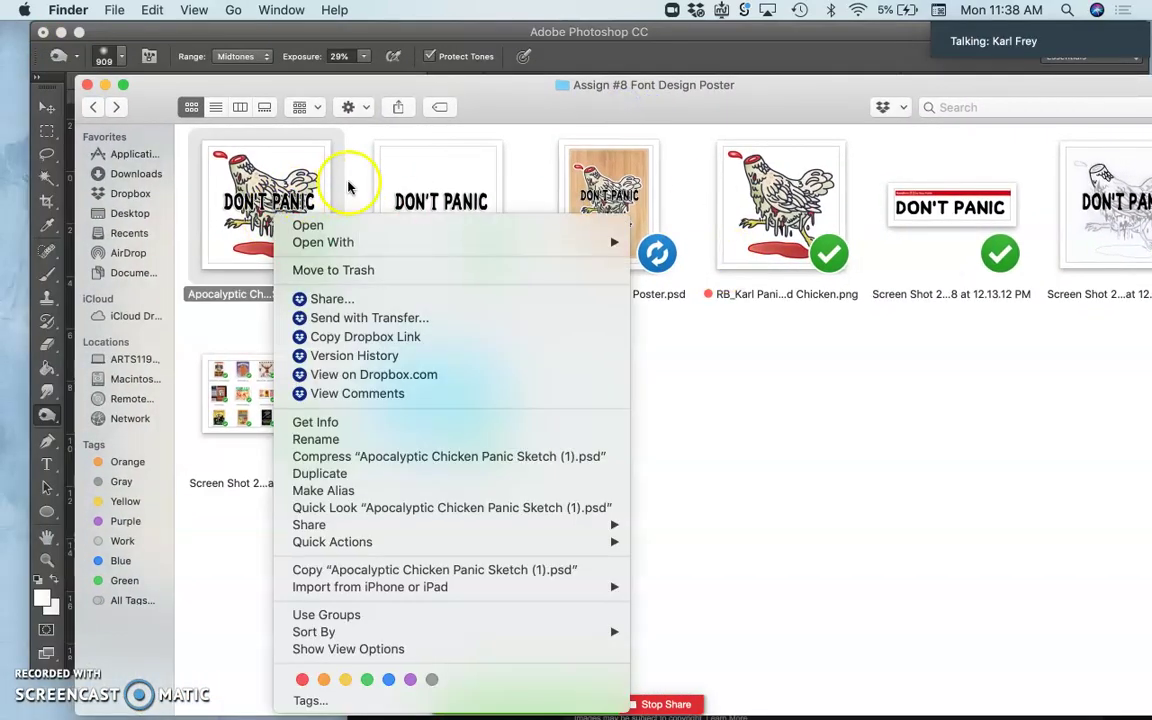
left_click(320, 160)
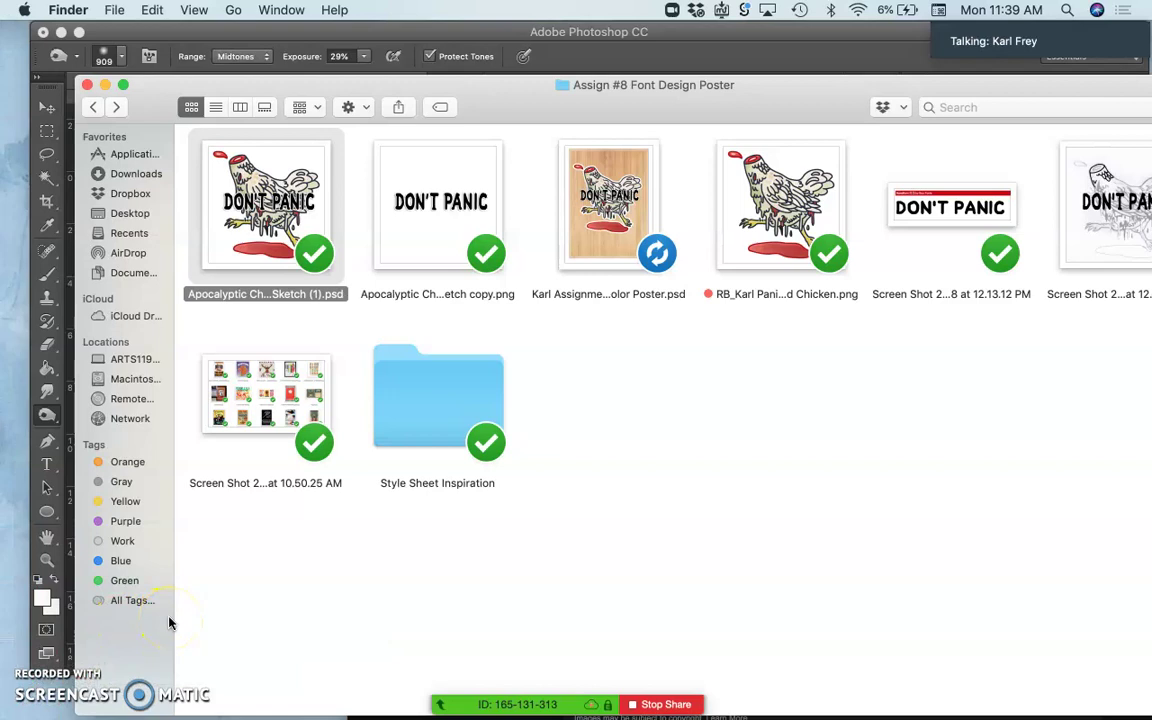
Step: Use Mission Control to bring the Chrome window, open on photopea.com, to the front
key("ctrl+Up")
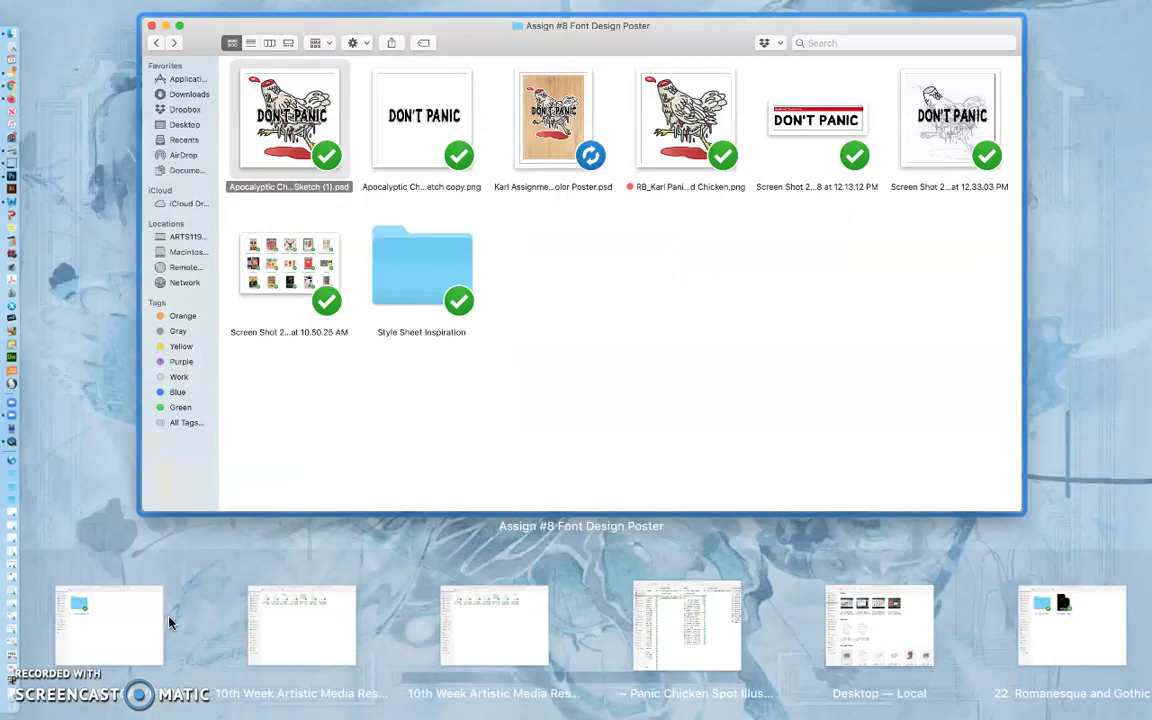
left_click(315, 430)
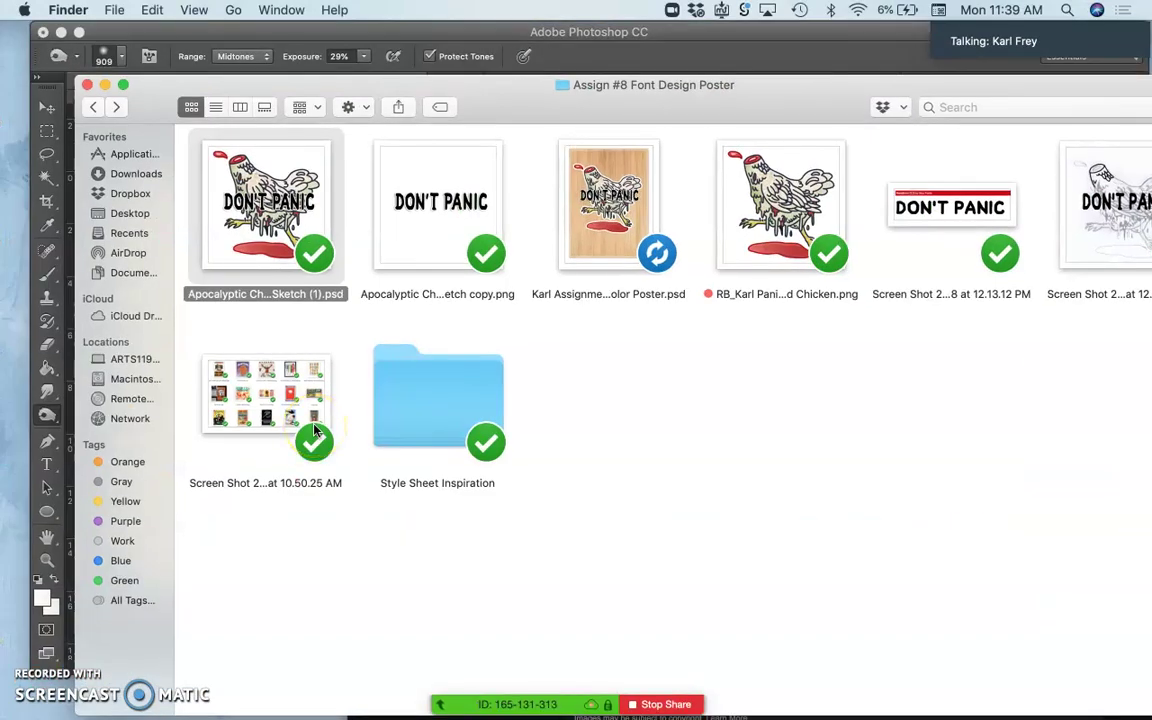
key("ctrl+Up")
left_click(314, 360)
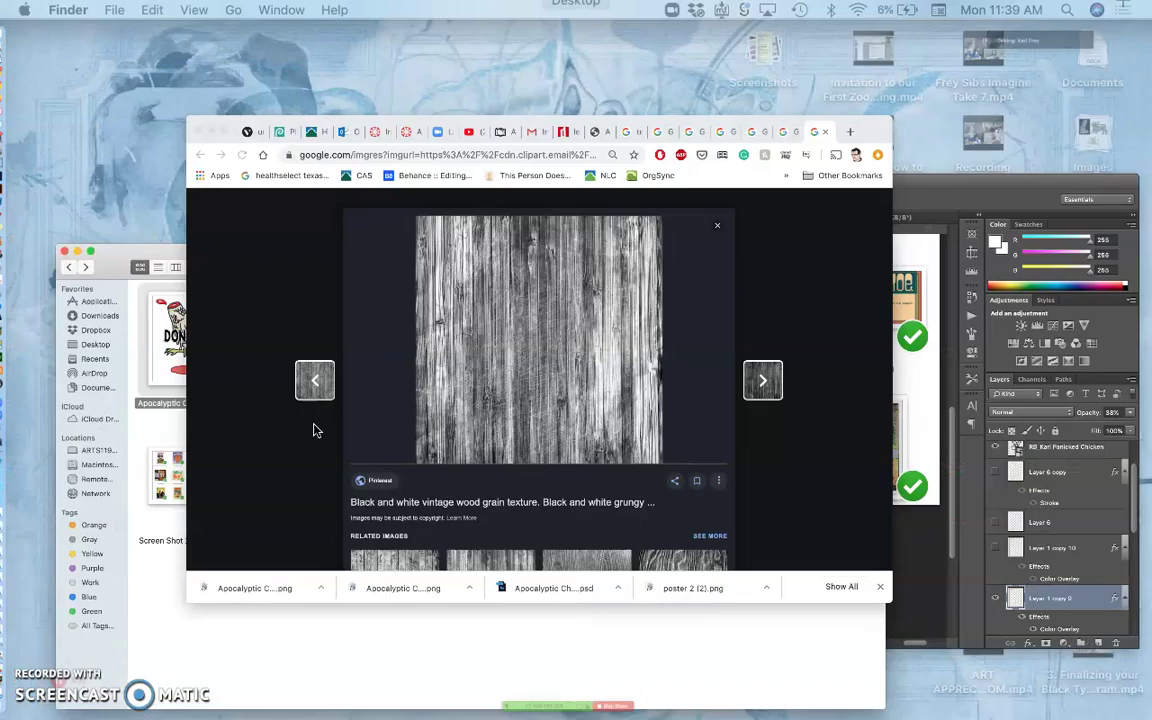
Step: Show the Apocalyptic Chicken document in Photopea, reposition the browser window, and scroll through its layers
left_click(480, 188)
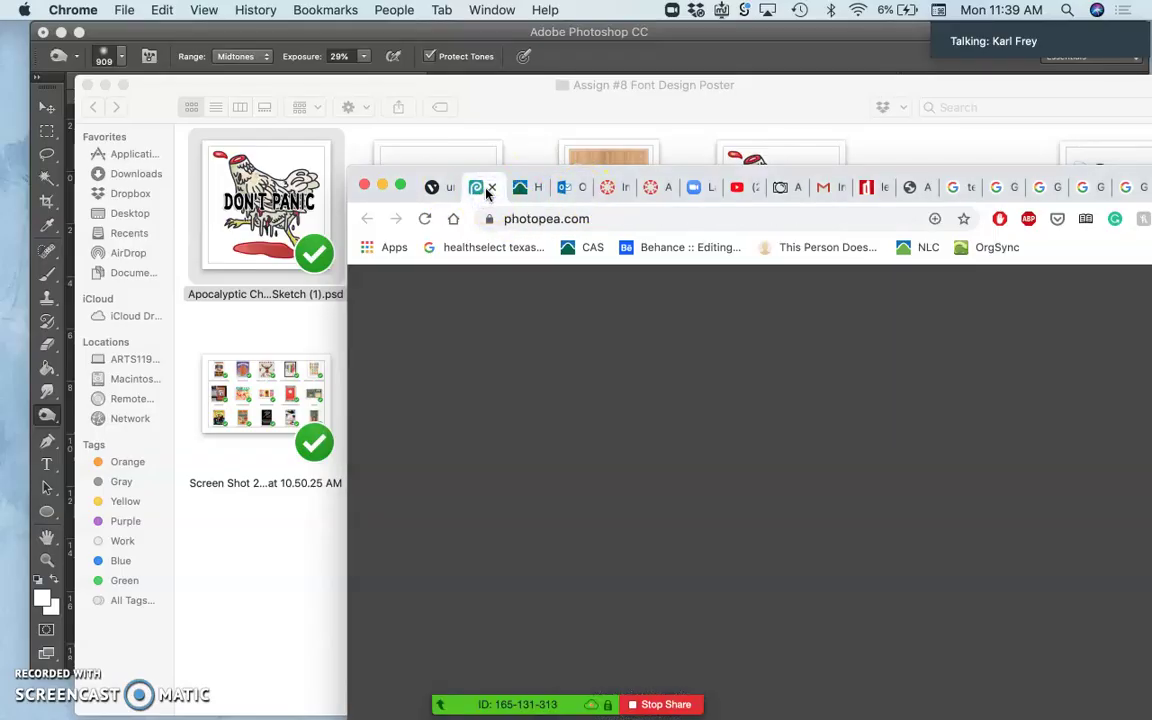
left_click_drag(609, 170, 400, 35)
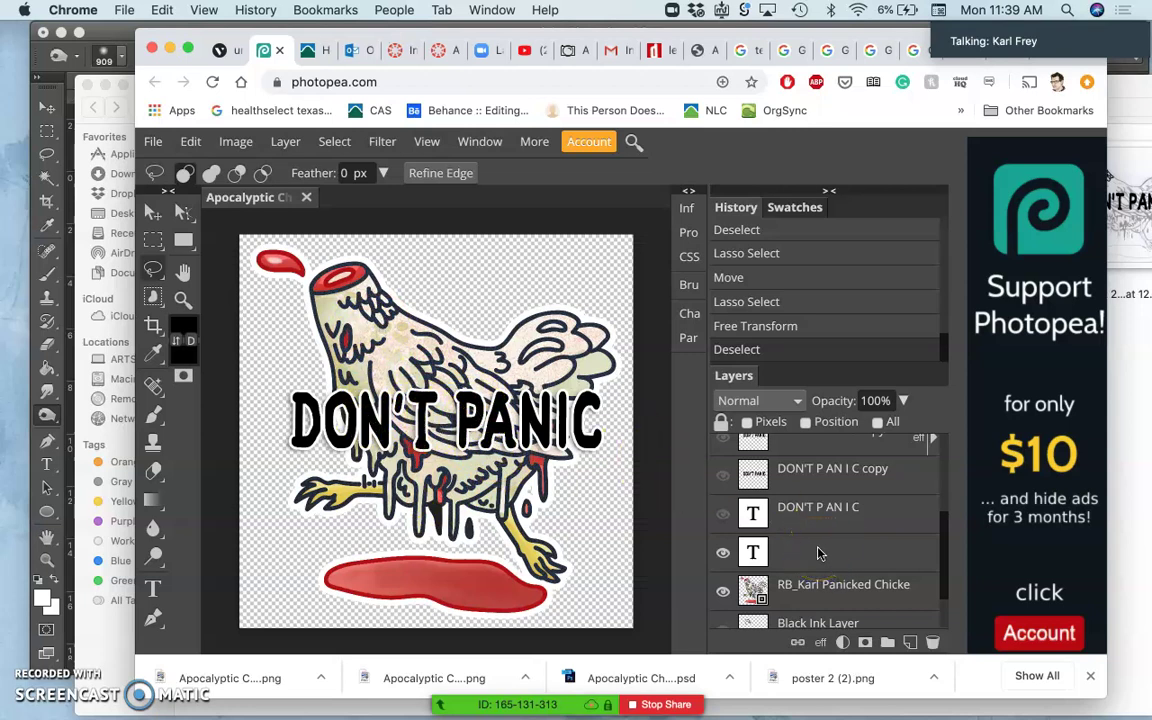
scroll(818, 553, "up", 5)
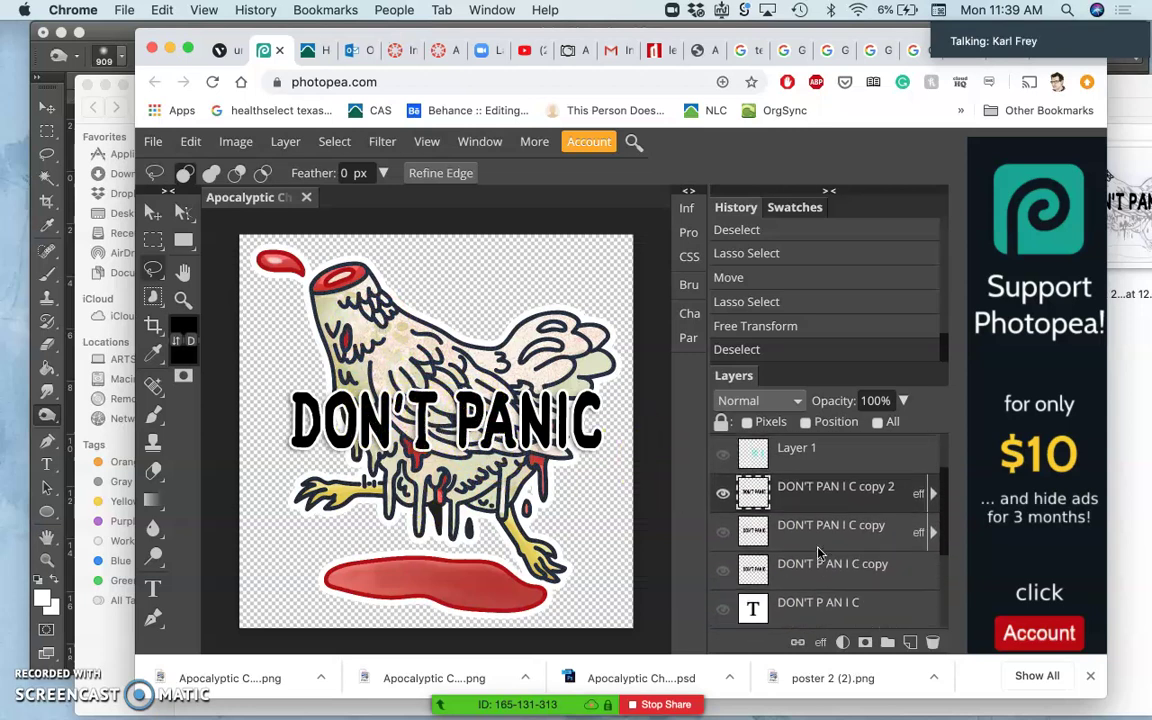
scroll(818, 553, "down", 5)
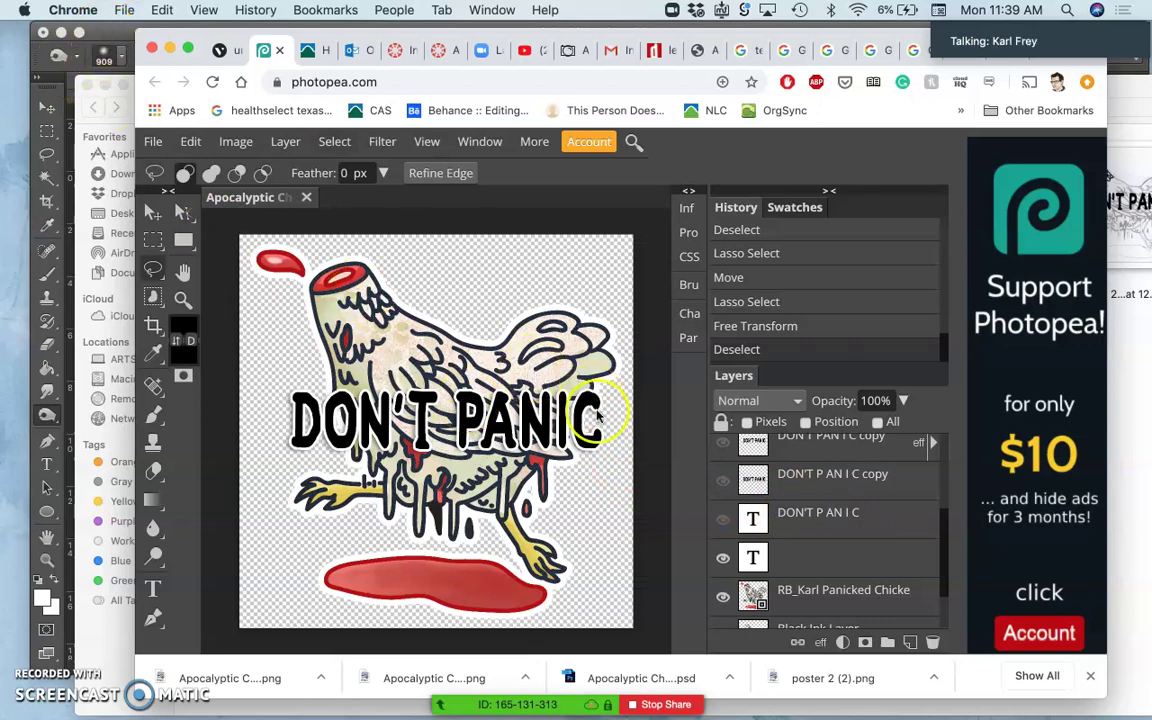
Step: From the Assign #8 Finder folder, open Apocalyptic Chicken Panic Sketch (1).psd with Adobe Photoshop CC
left_click(108, 40)
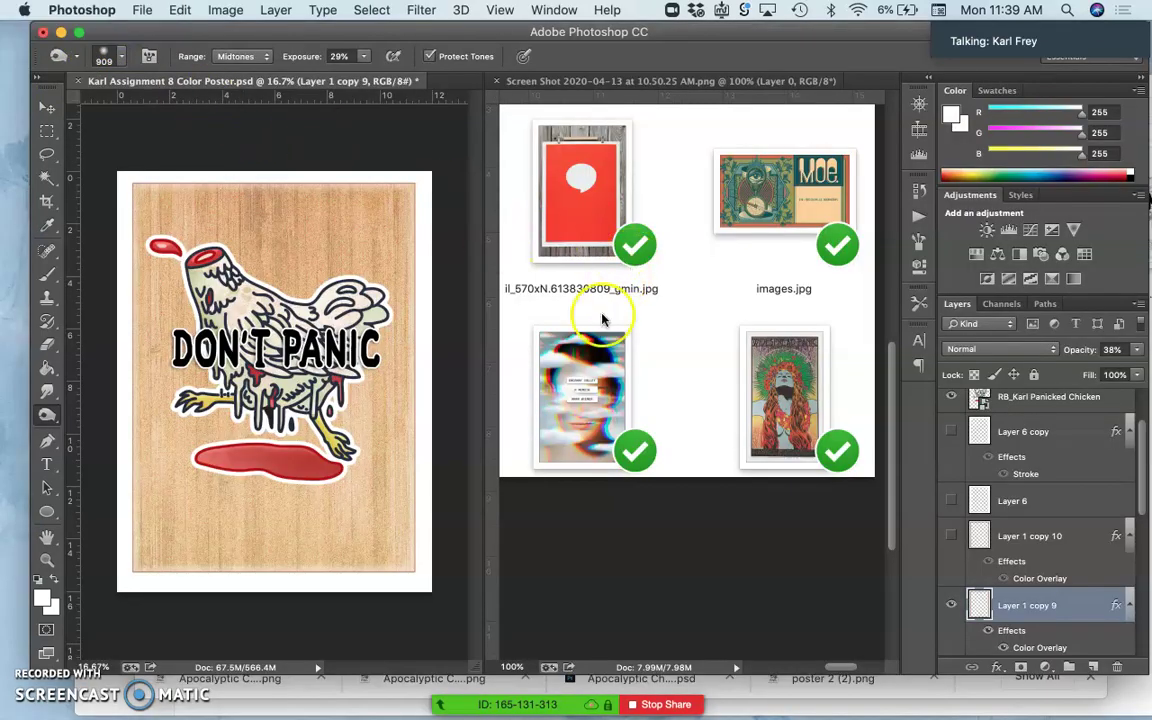
key("ctrl+Up")
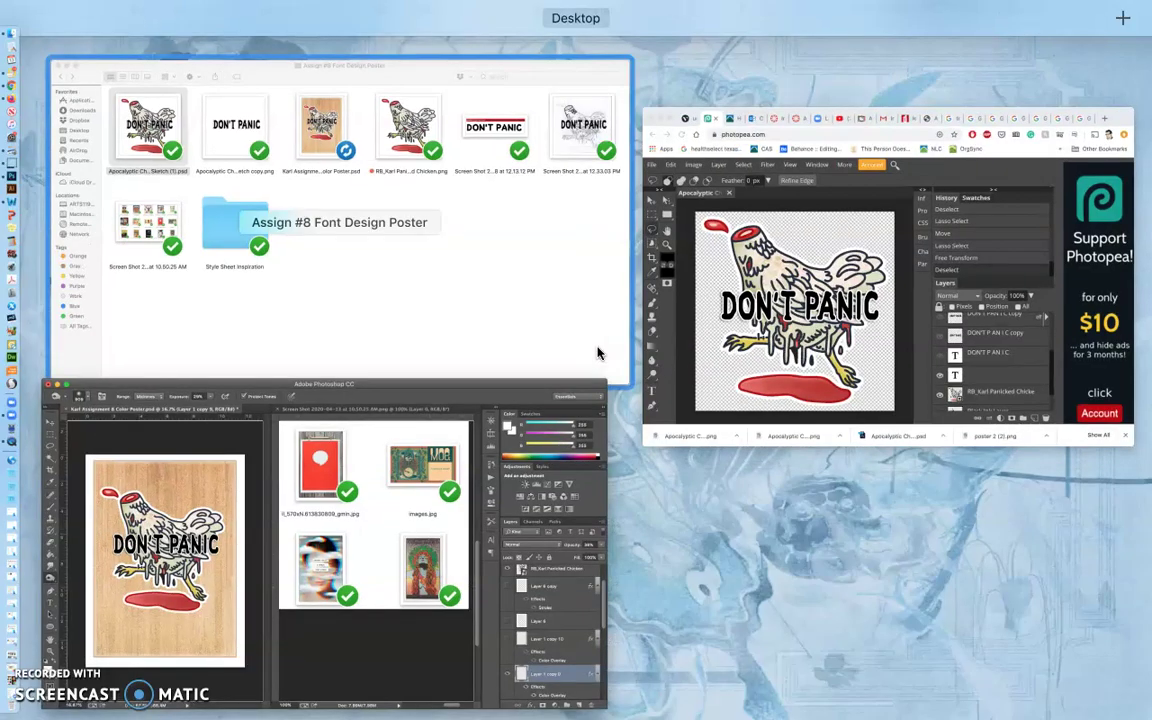
left_click(540, 240)
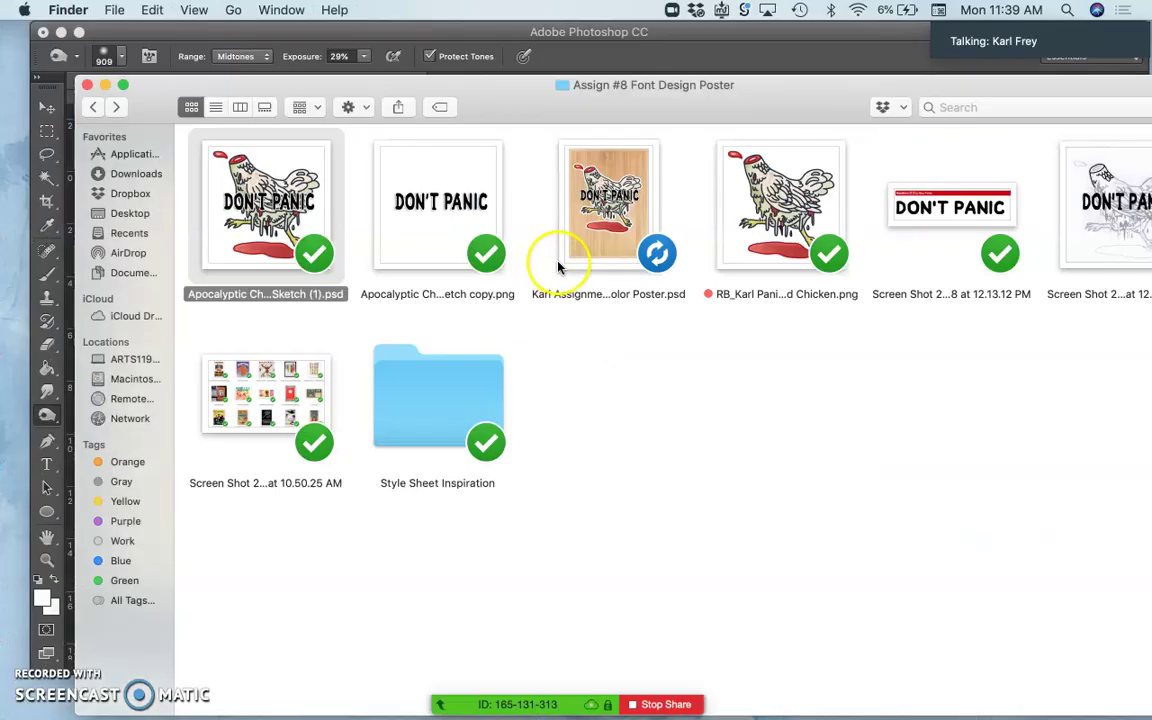
right_click(260, 222)
mouse_move(330, 242)
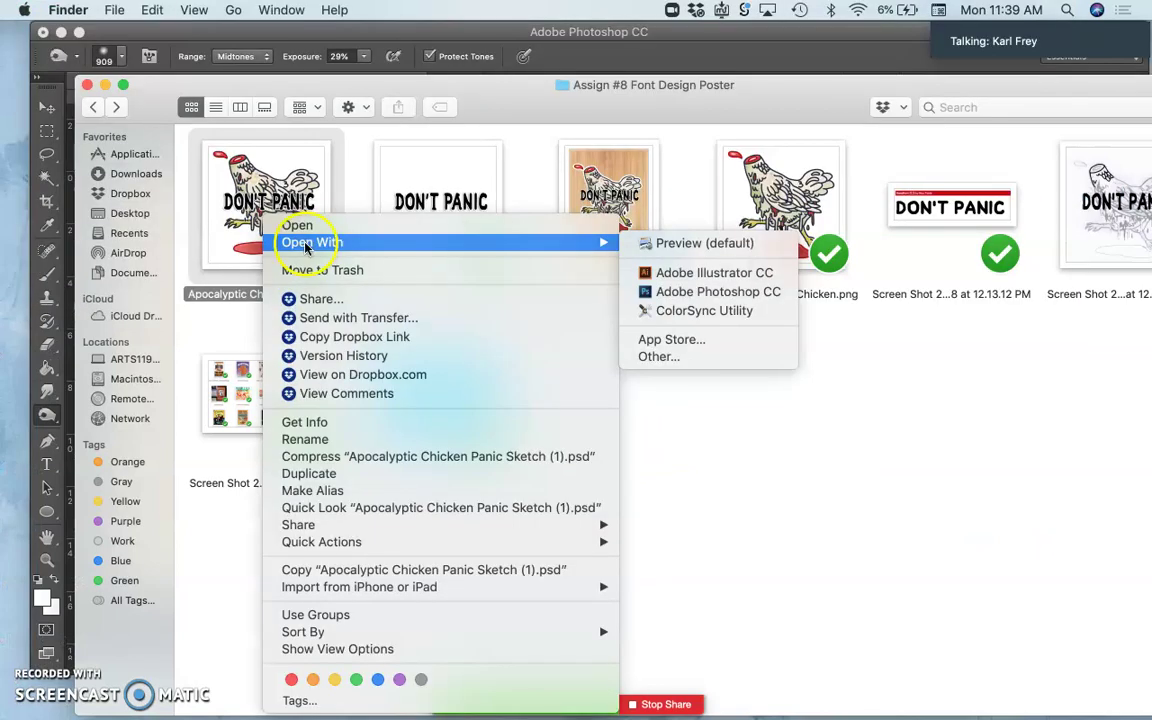
left_click(699, 292)
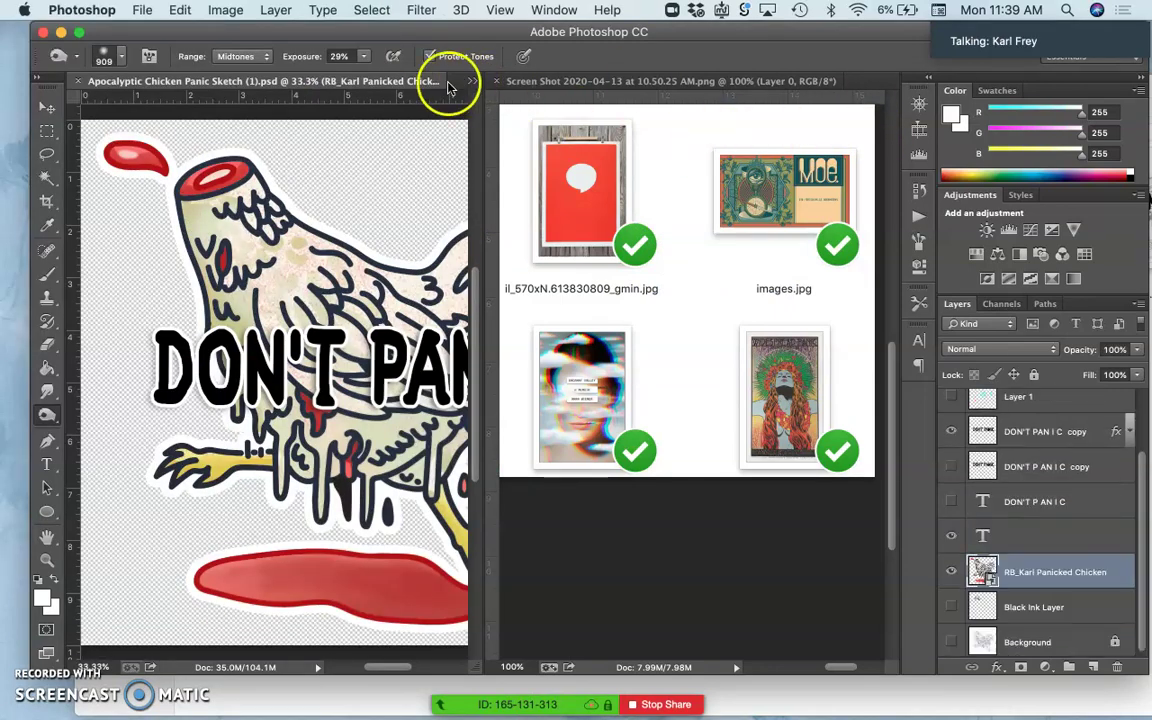
Step: Float the Apocalyptic Chicken sketch document in its own window beside the poster
left_click(363, 82)
left_click_drag(363, 82, 697, 267)
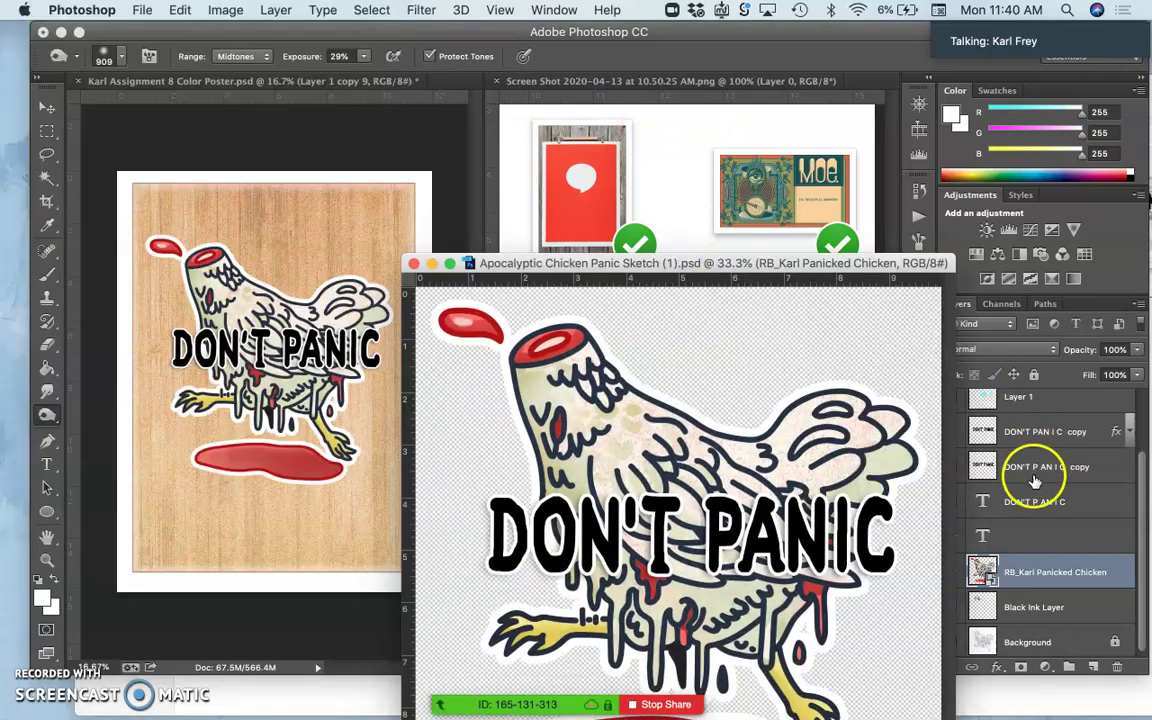
scroll(1029, 480, "up", 2)
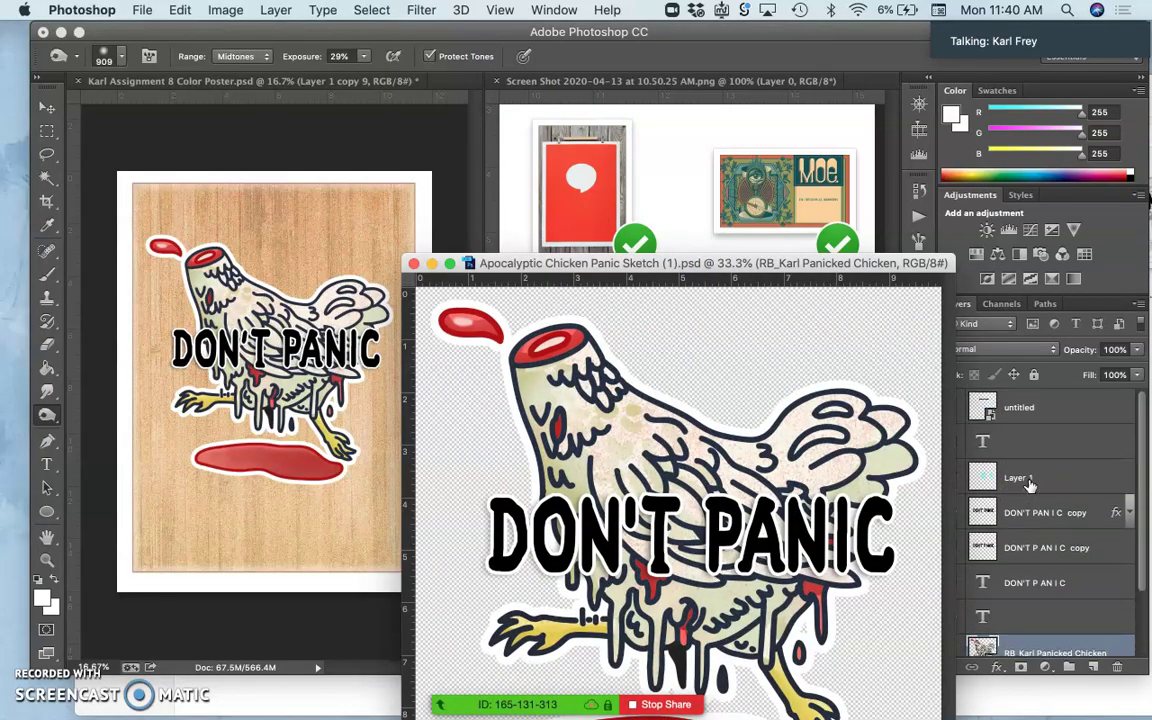
scroll(1030, 482, "down", 2)
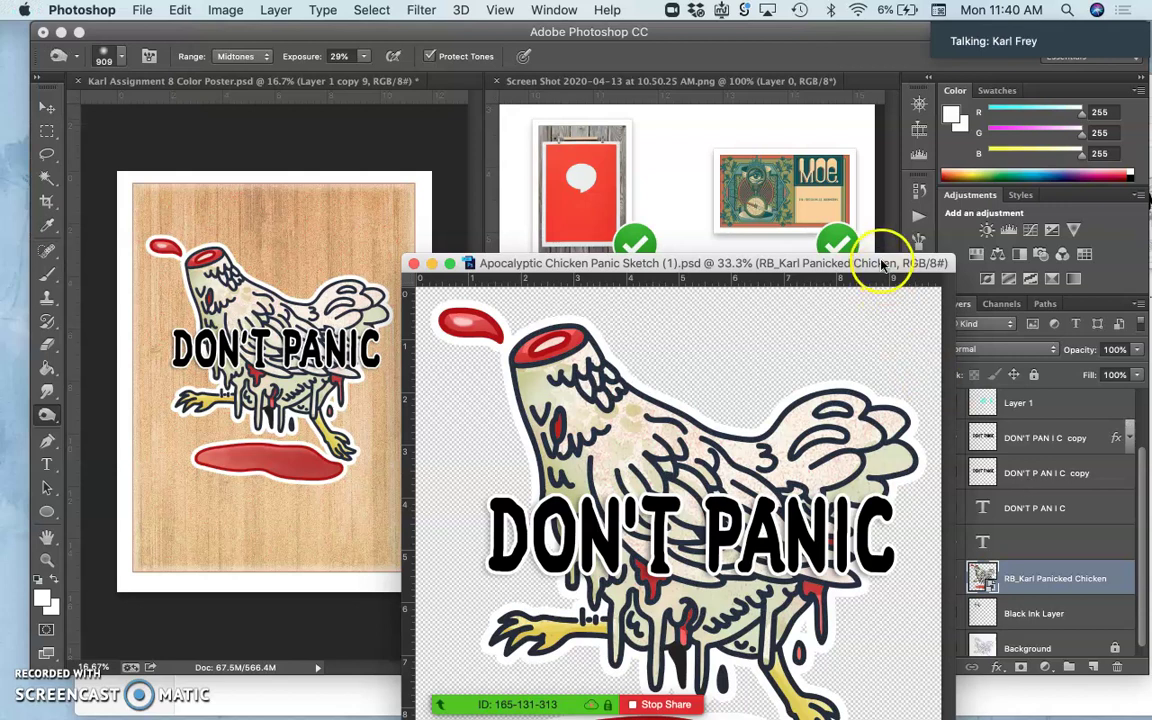
left_click_drag(882, 265, 813, 269)
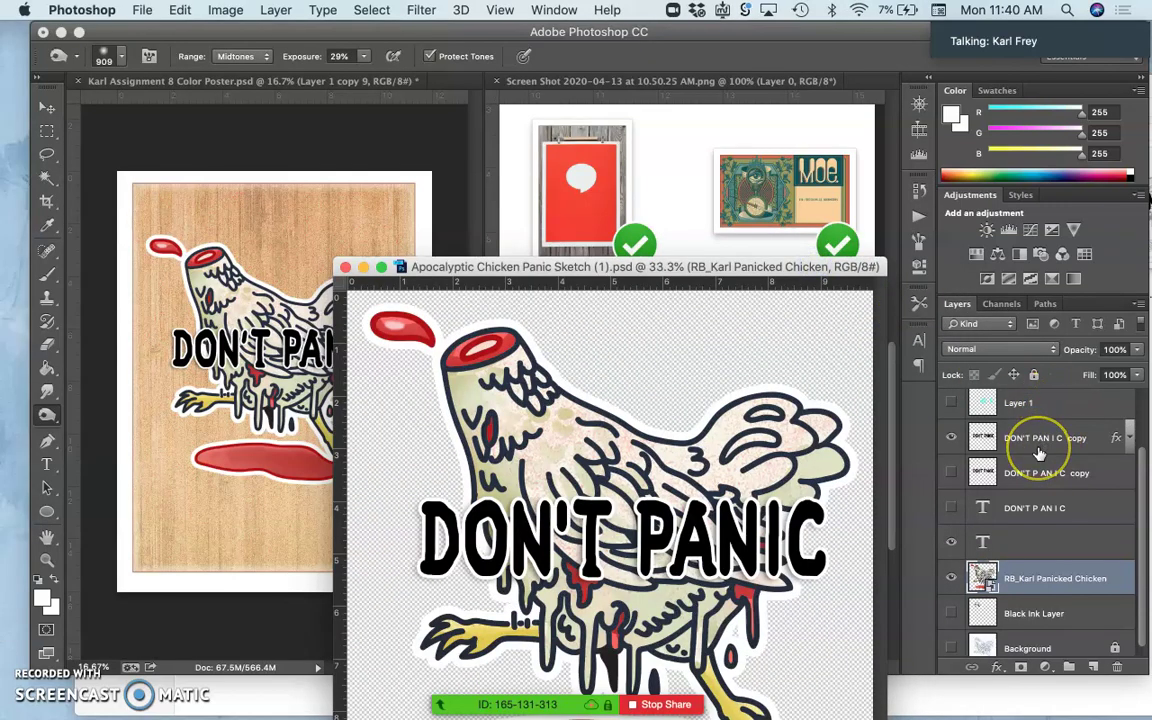
scroll(1040, 455, "up", 2)
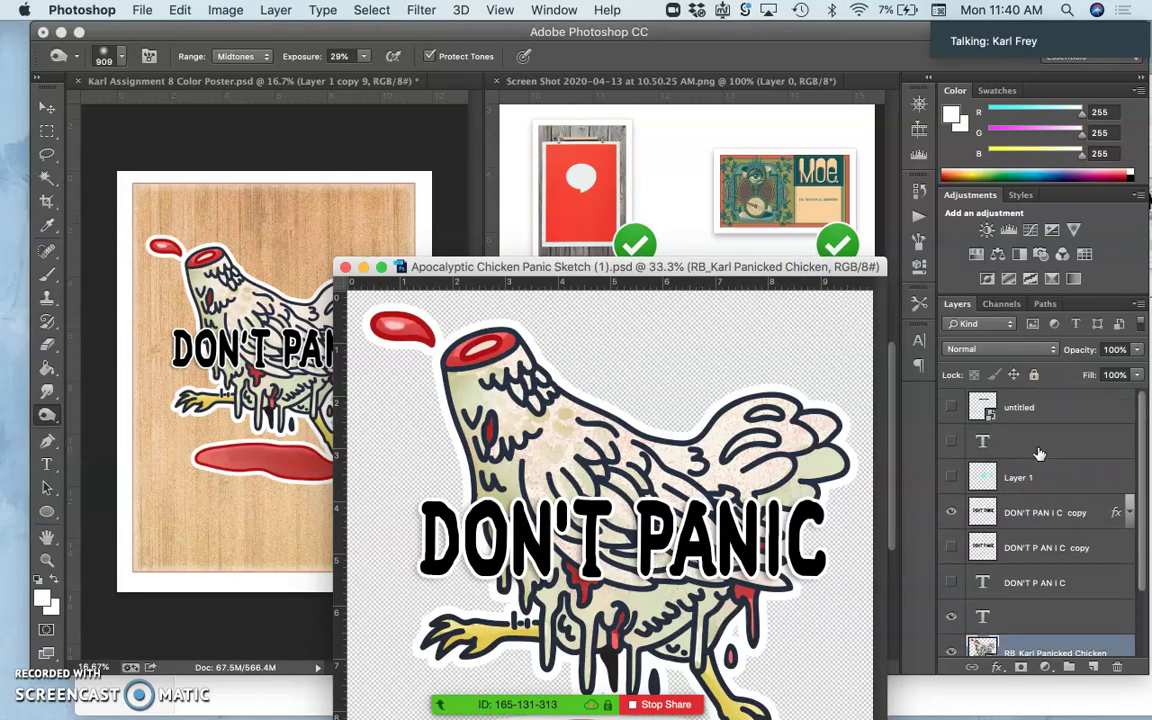
Step: Select the DON'T PAN I C copy text layer, check its visibility, and drag it into the poster
left_click(1041, 514)
scroll(1041, 519, "down", 2)
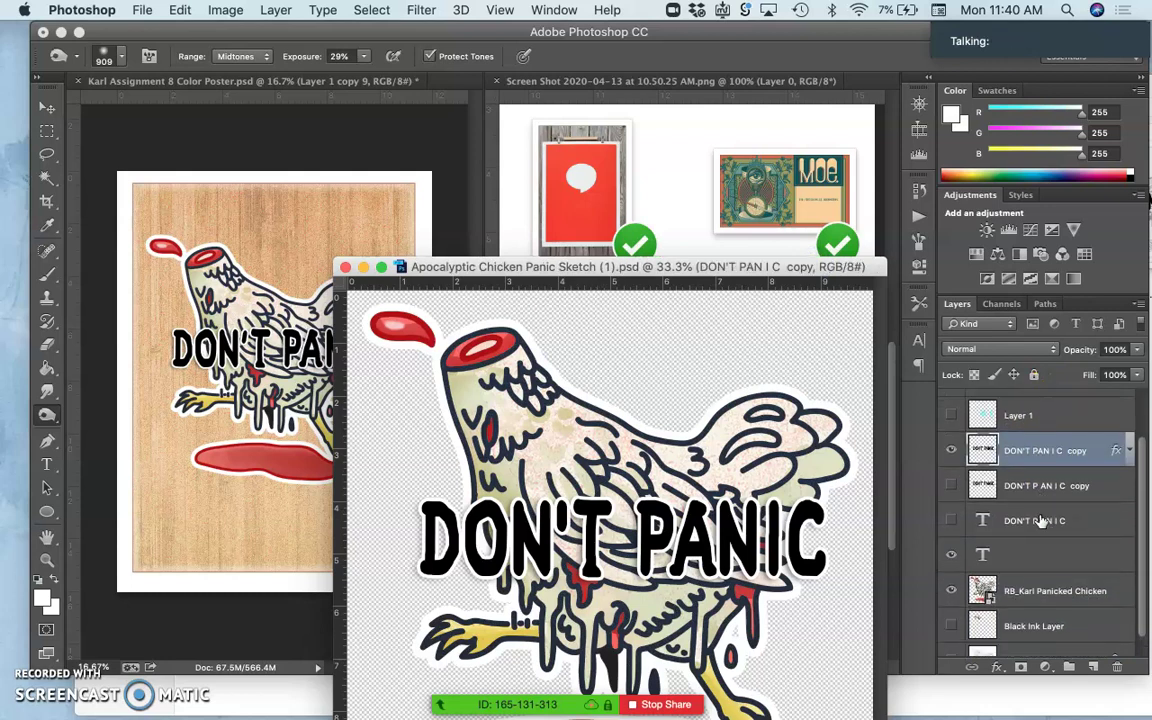
left_click(951, 451)
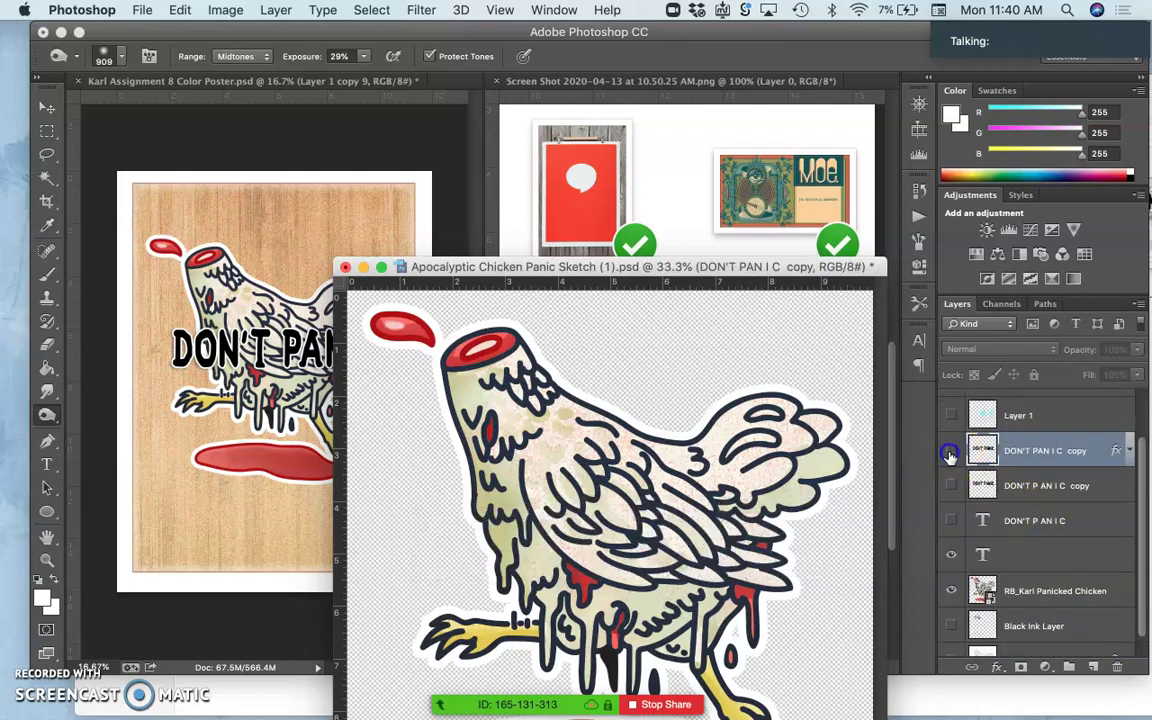
left_click(951, 451)
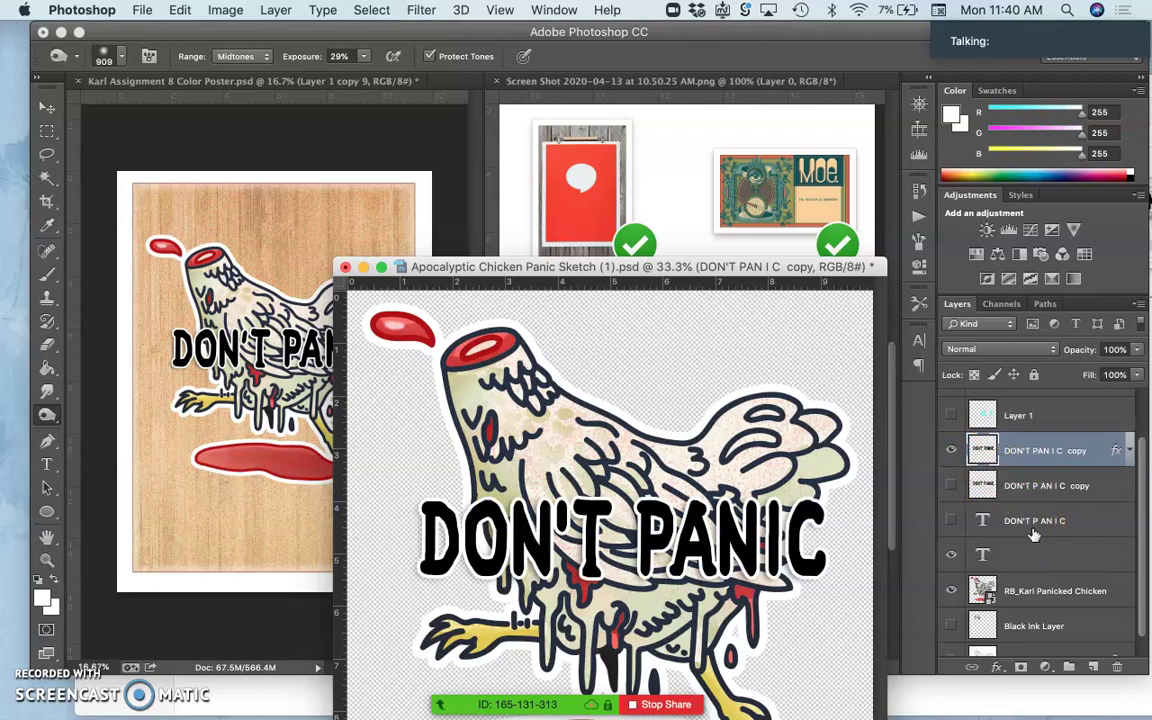
left_click_drag(1131, 442, 278, 372)
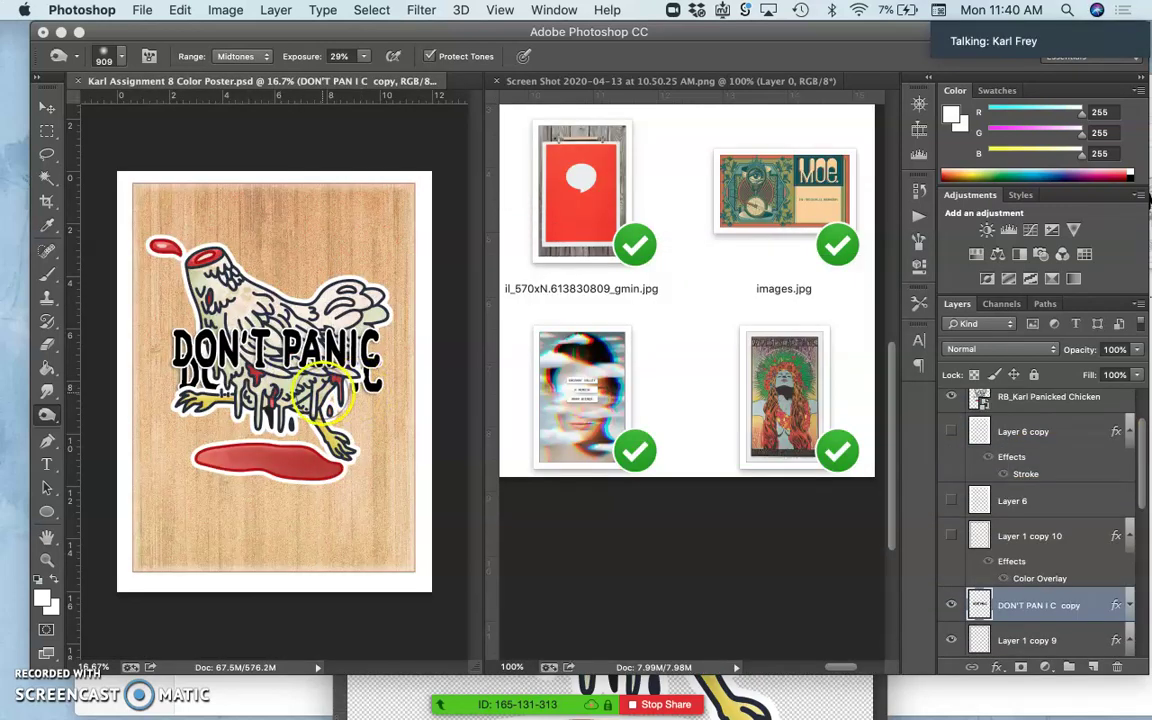
Step: Move the DON'T PAN I C copy layer to the top of the Layers stack and zoom in on the lettering
left_click_drag(1066, 596, 1030, 386)
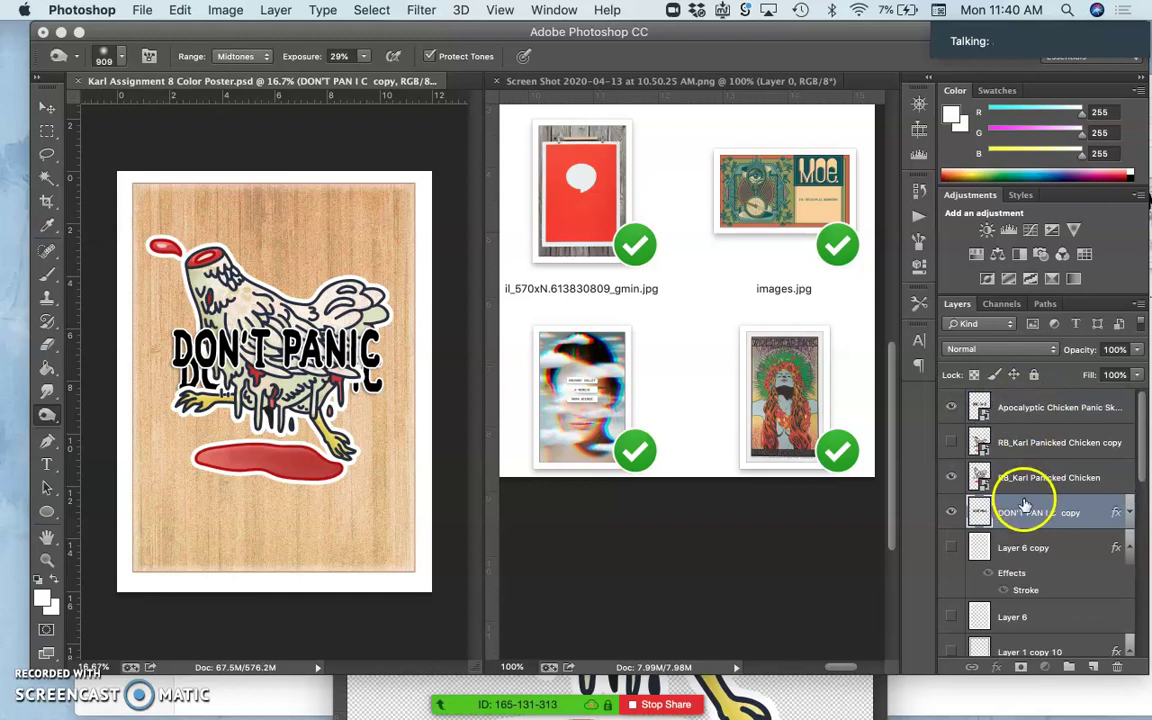
left_click_drag(985, 512, 1019, 399)
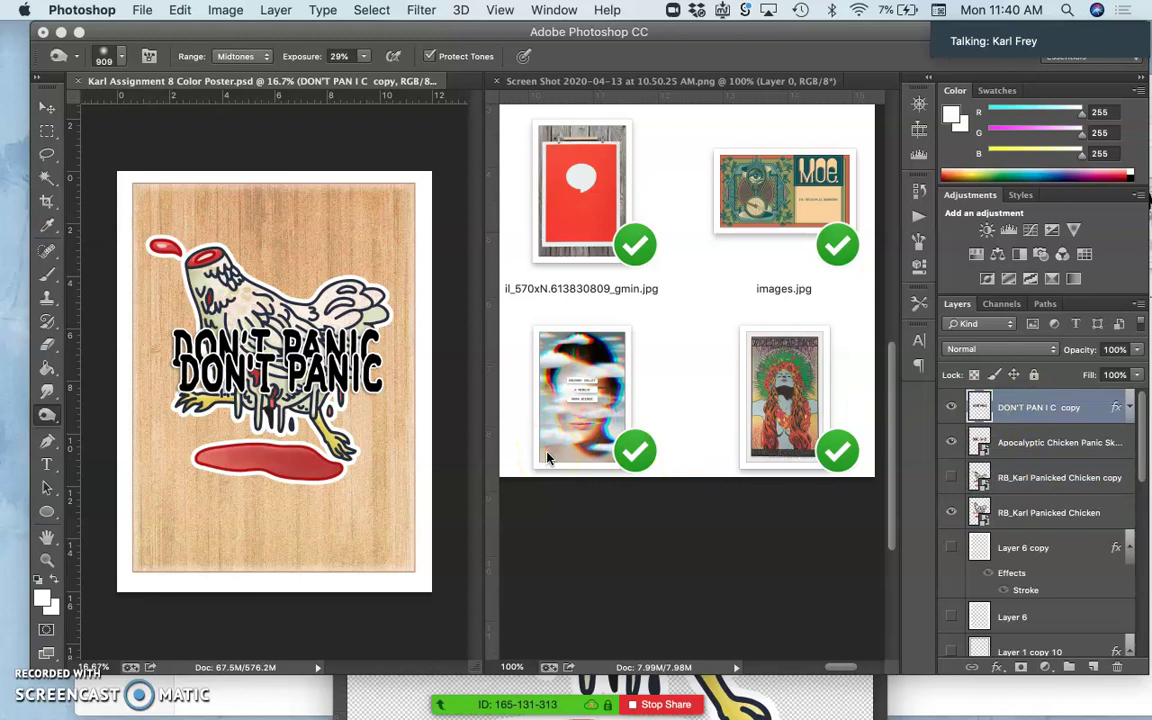
key("super+equal")
left_click(380, 368)
key("super+equal")
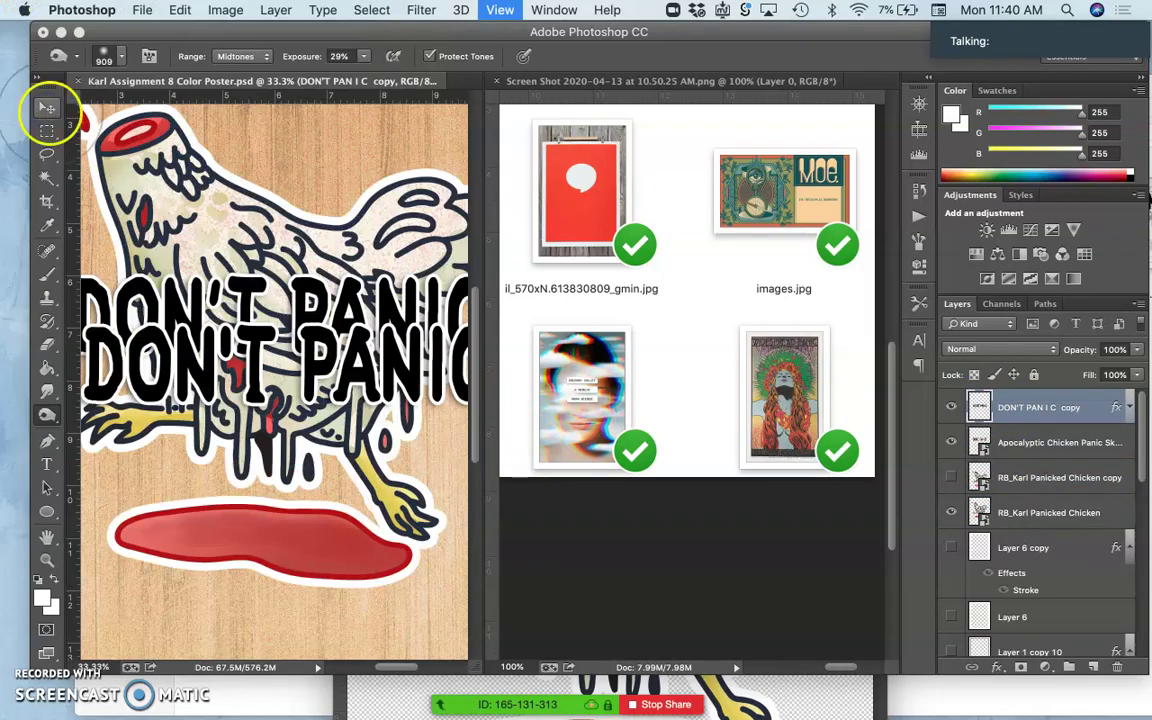
Step: Use the Move tool to align the copied text over the original lettering, then zoom out
left_click(47, 107)
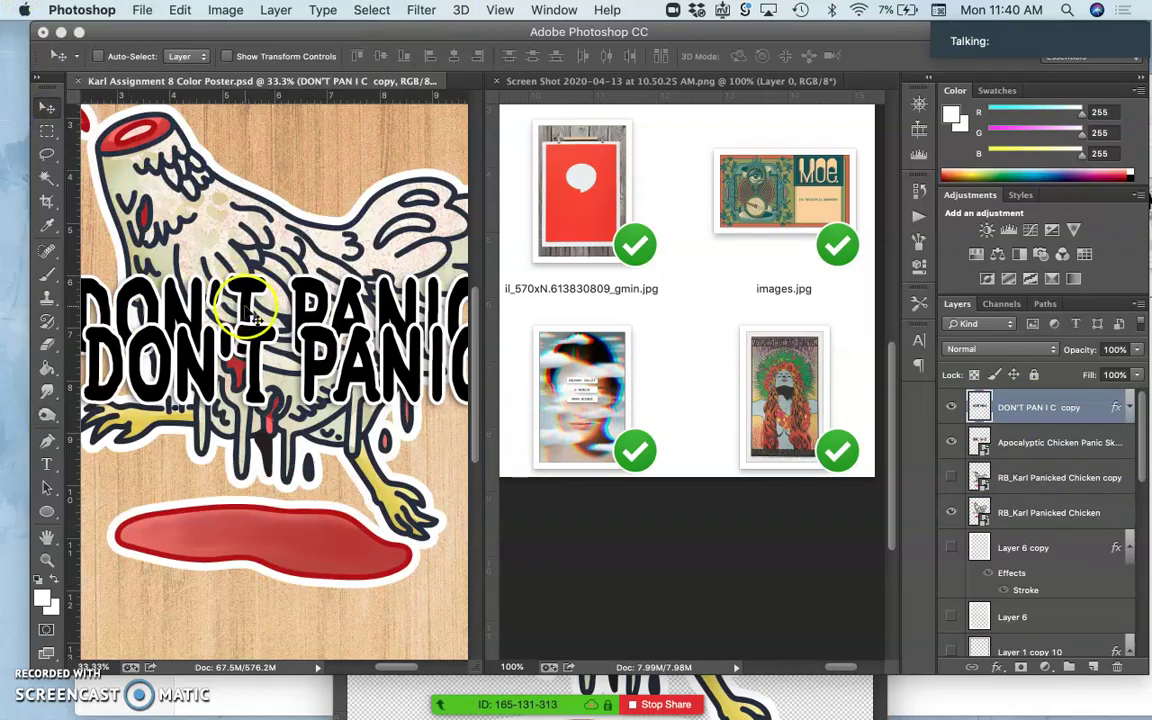
left_click(256, 334)
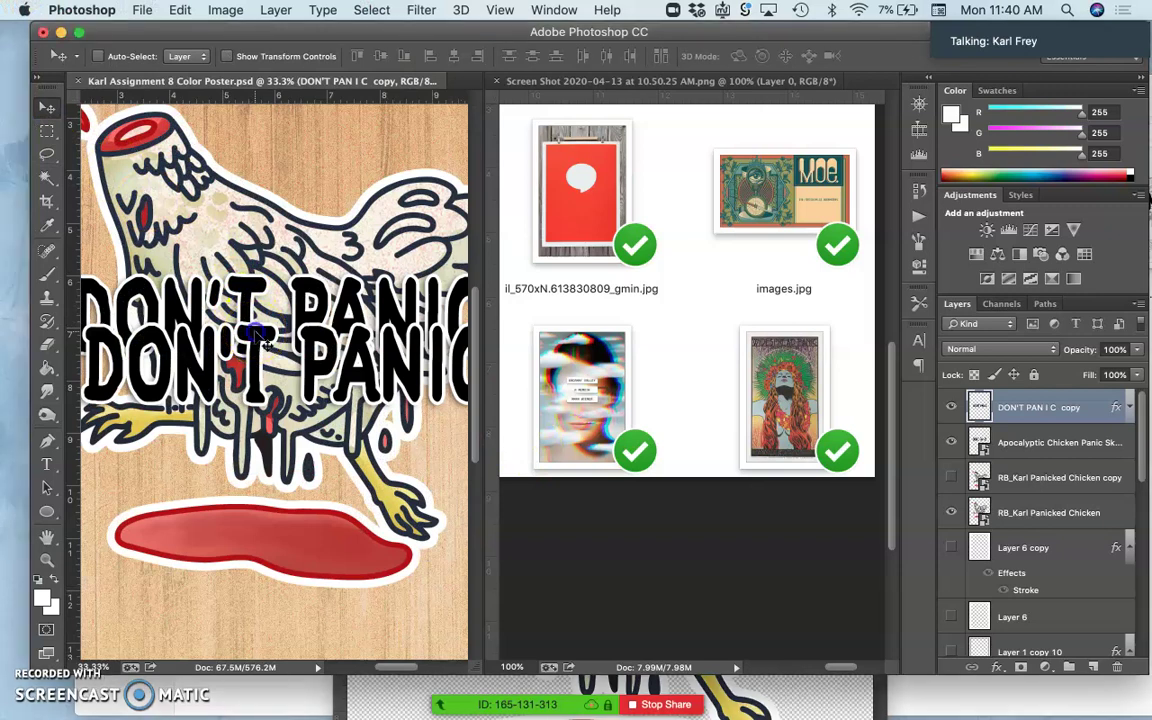
left_click_drag(245, 312, 243, 287)
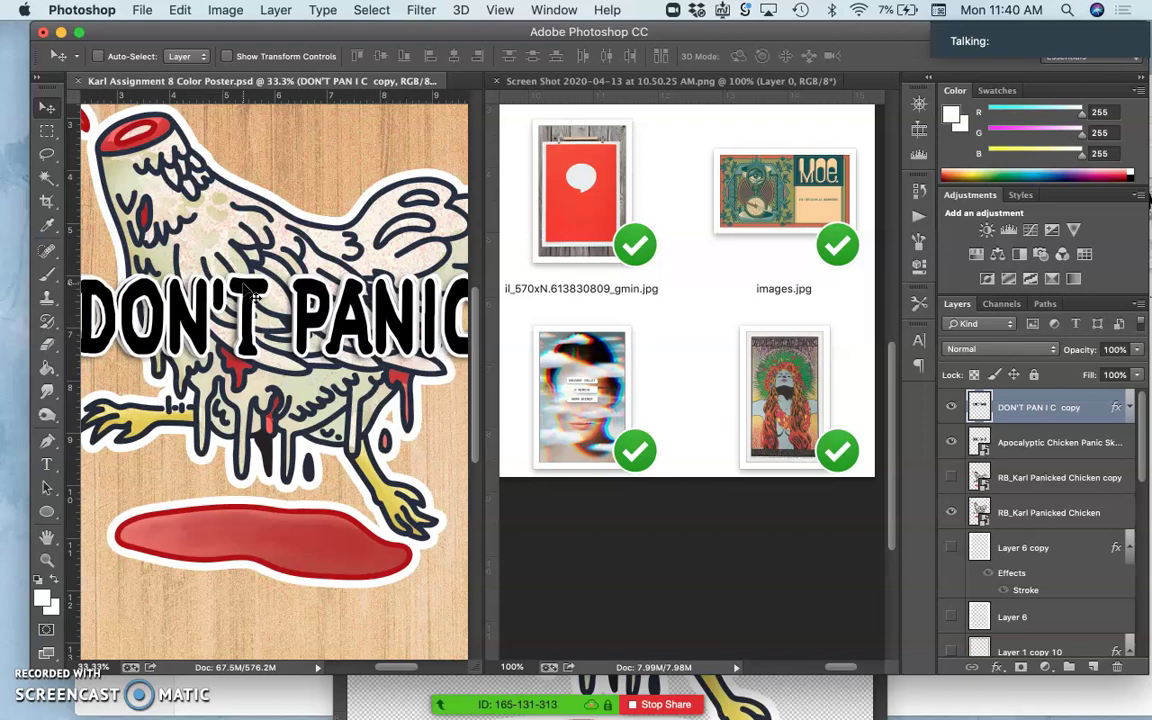
key("super+minus")
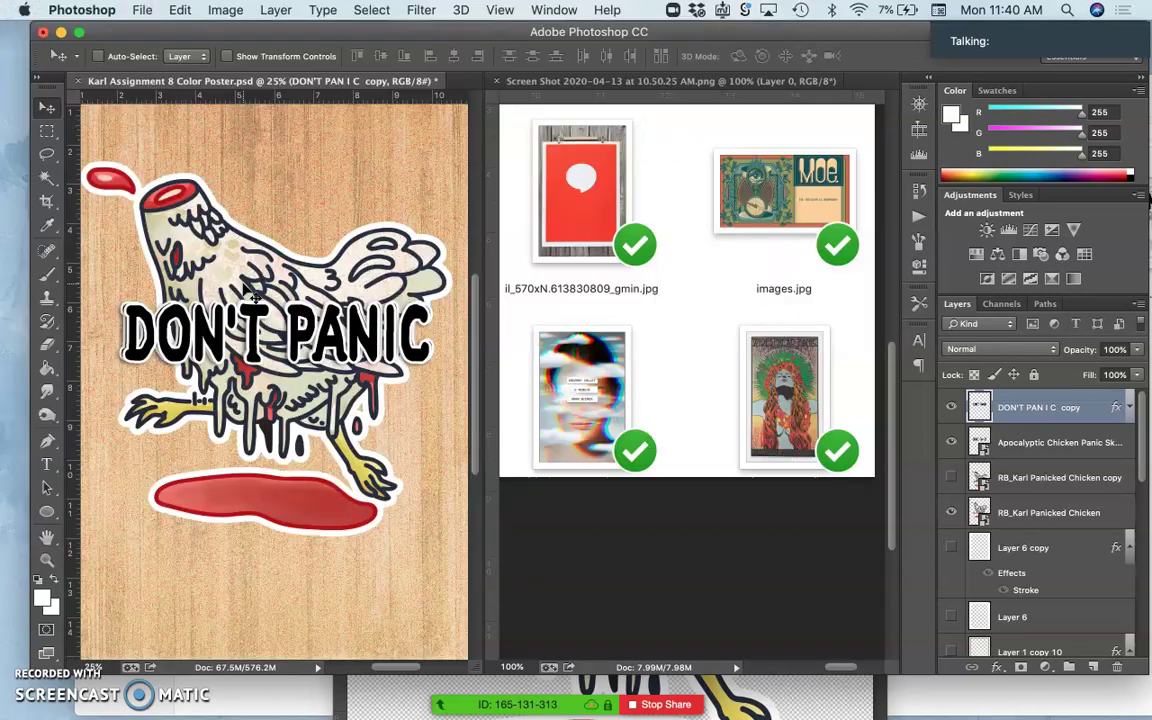
key("super+minus")
left_click(352, 335)
Step: Scale the copied DON'T PANIC text to about 103%, nudge it left, and commit the transform
key("super+t")
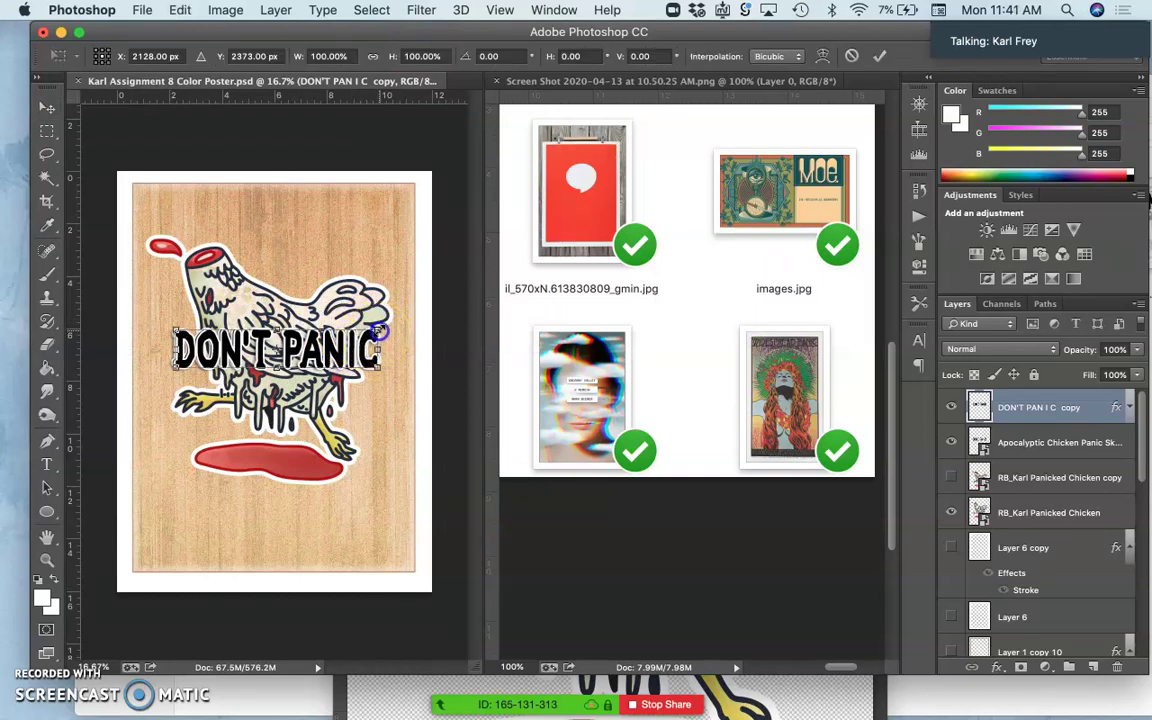
left_click_drag(380, 330, 379, 329)
left_click_drag(276, 350, 275, 350)
key("Return")
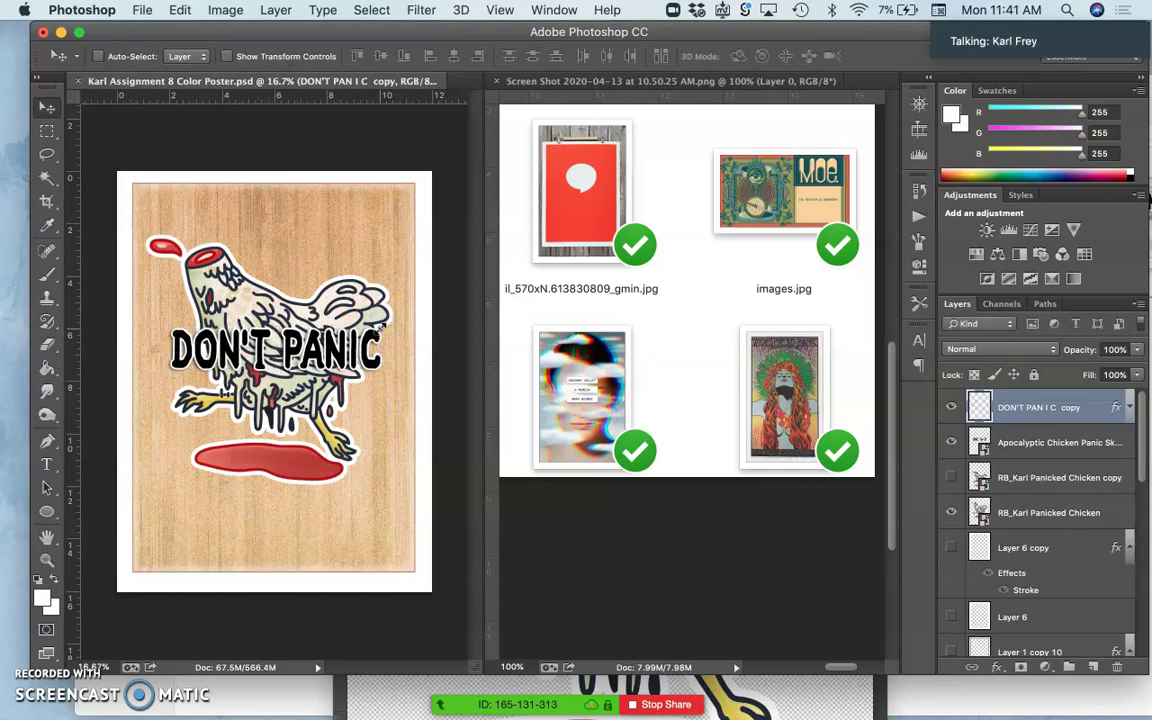
key("super+equal")
key("super+equal")
key("super+equal")
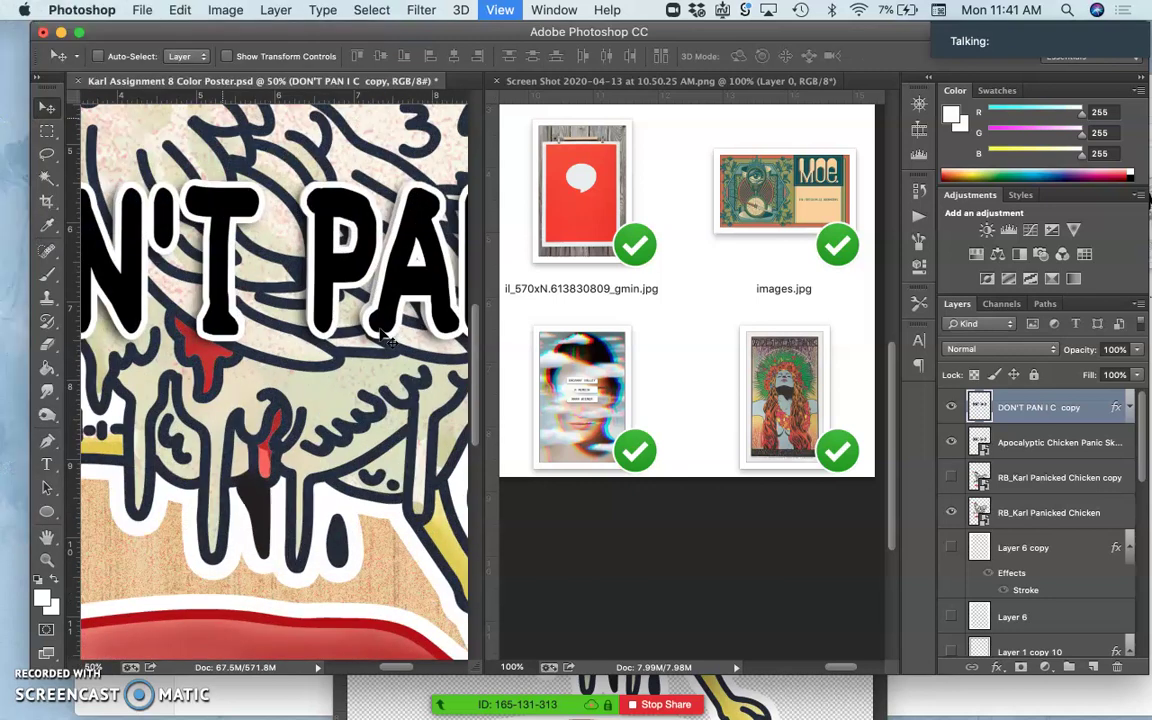
left_click(385, 335)
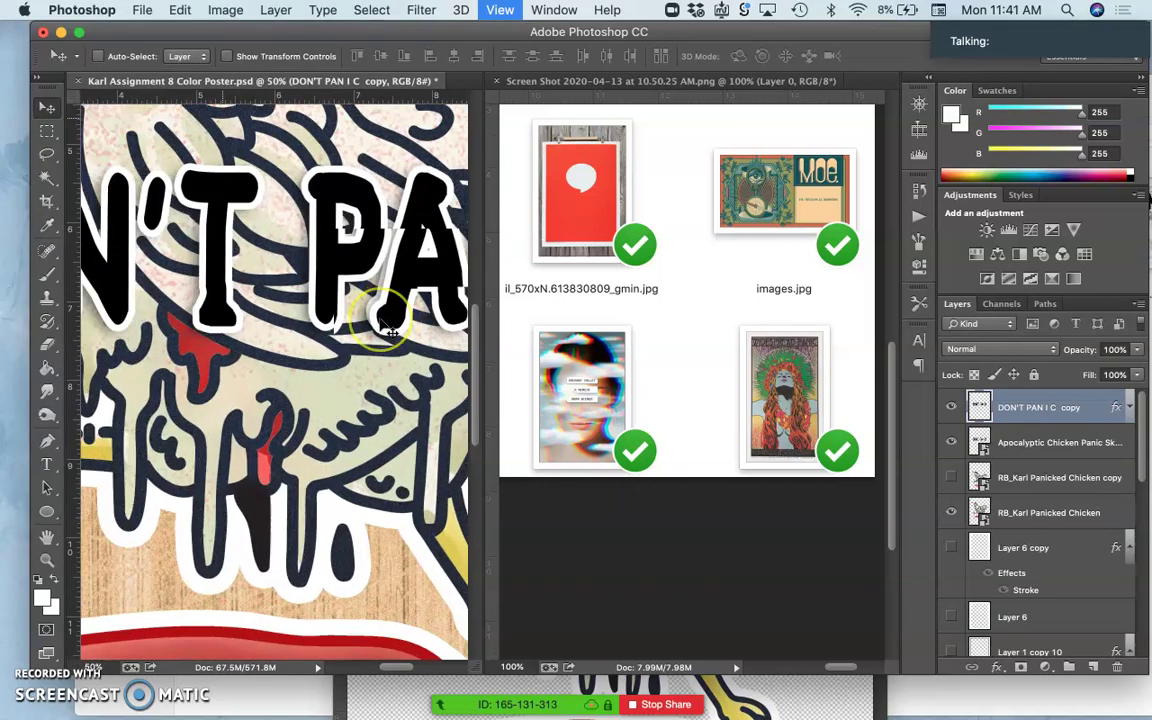
key("super+equal")
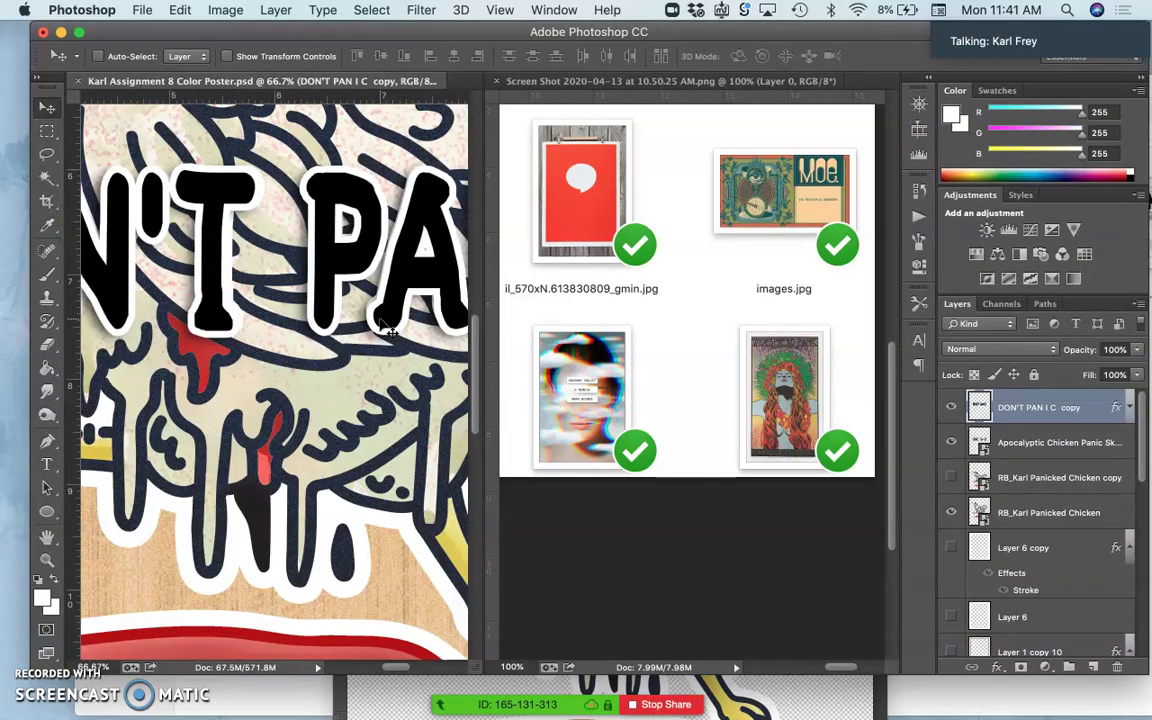
key("super+minus")
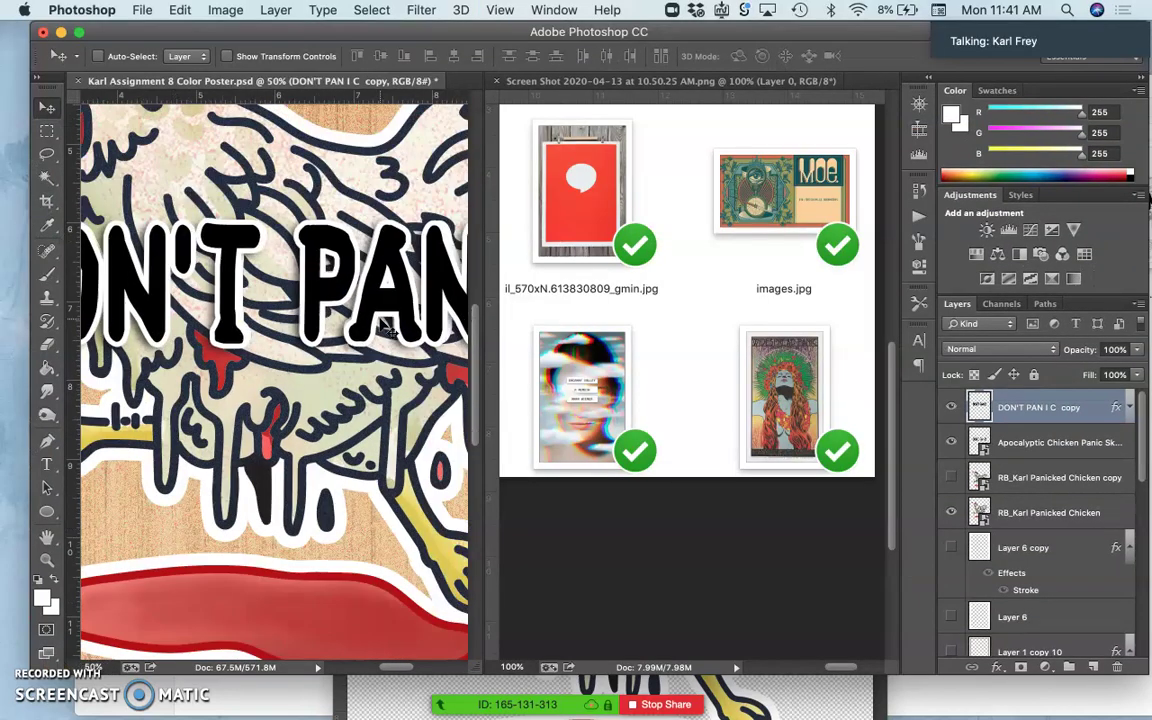
key("super+minus")
key("super+minus")
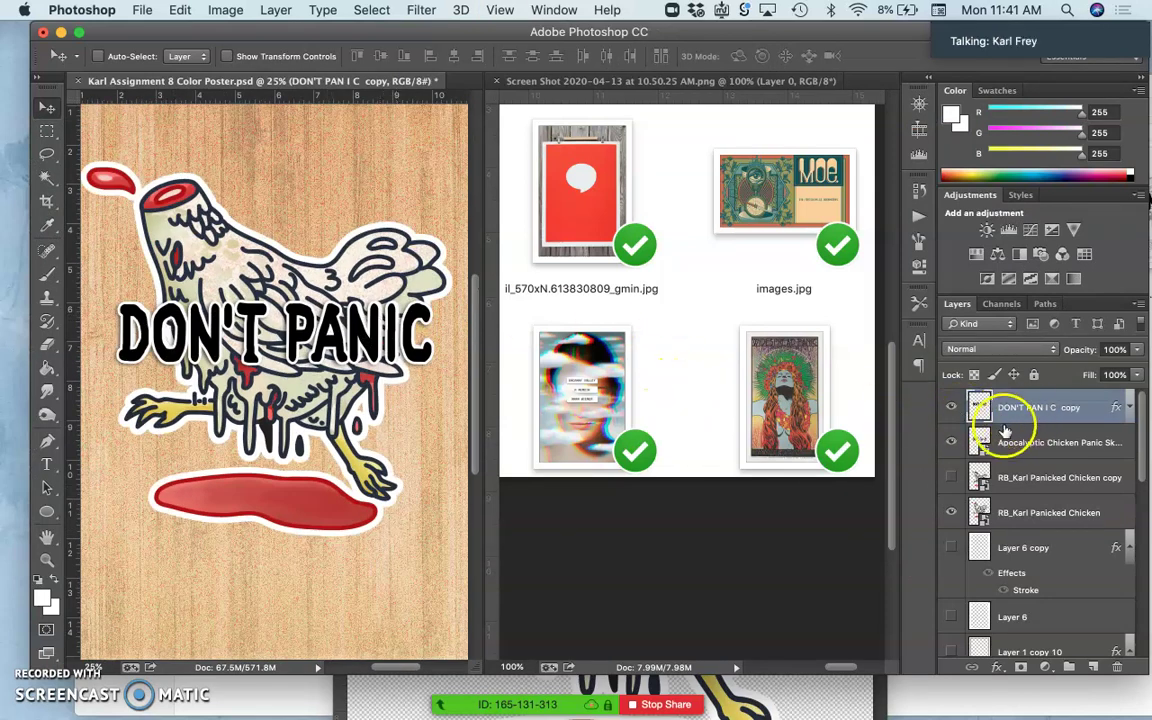
Step: Briefly show the Apocalyptic Chicken sketch layer, glance at the text's layer style, then hide the sketch layer
left_click(952, 443)
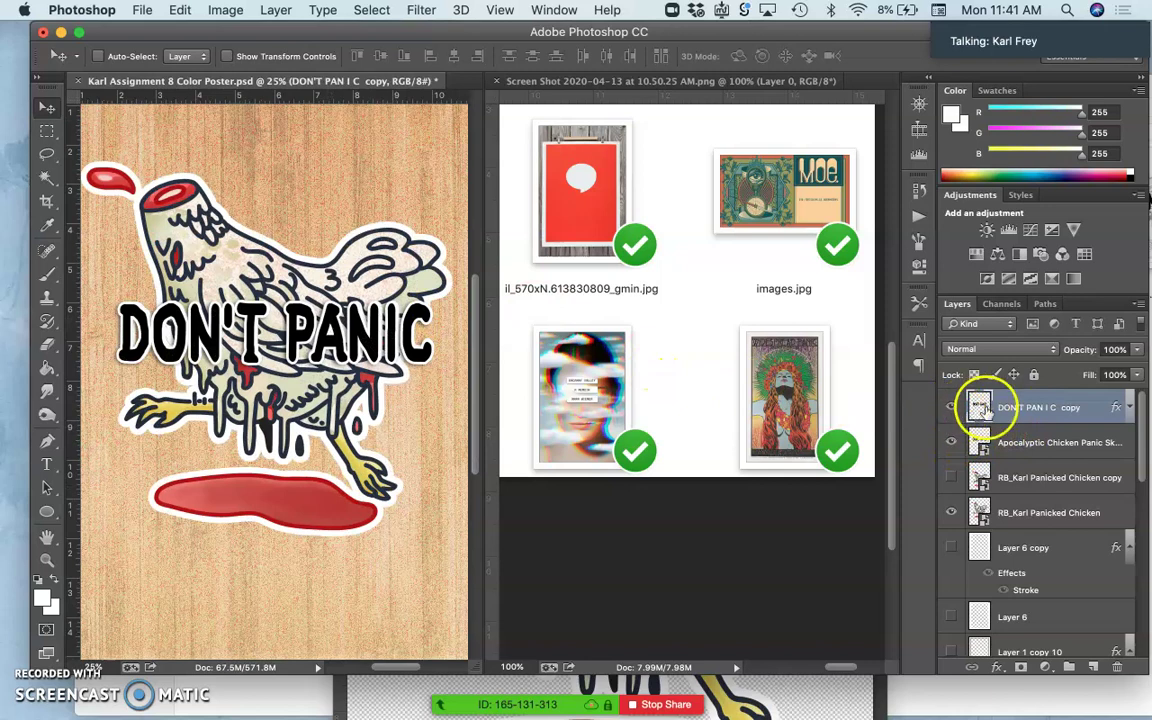
left_click(1100, 408)
double_click(1100, 408)
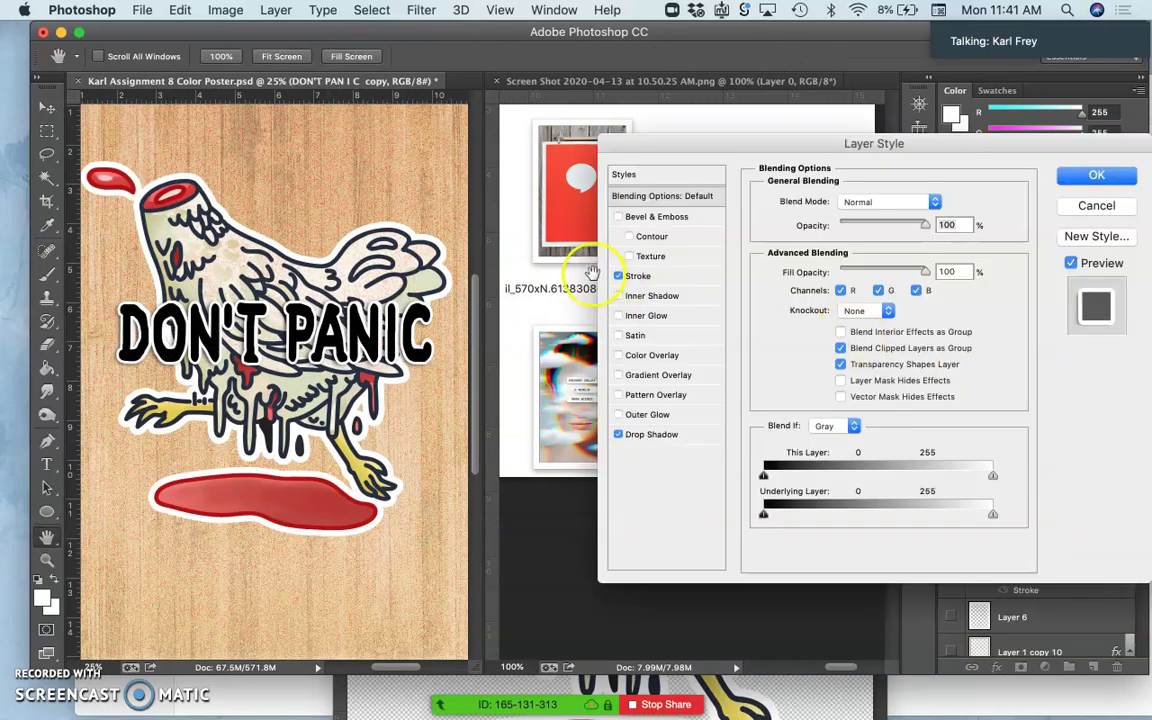
left_click(1068, 177)
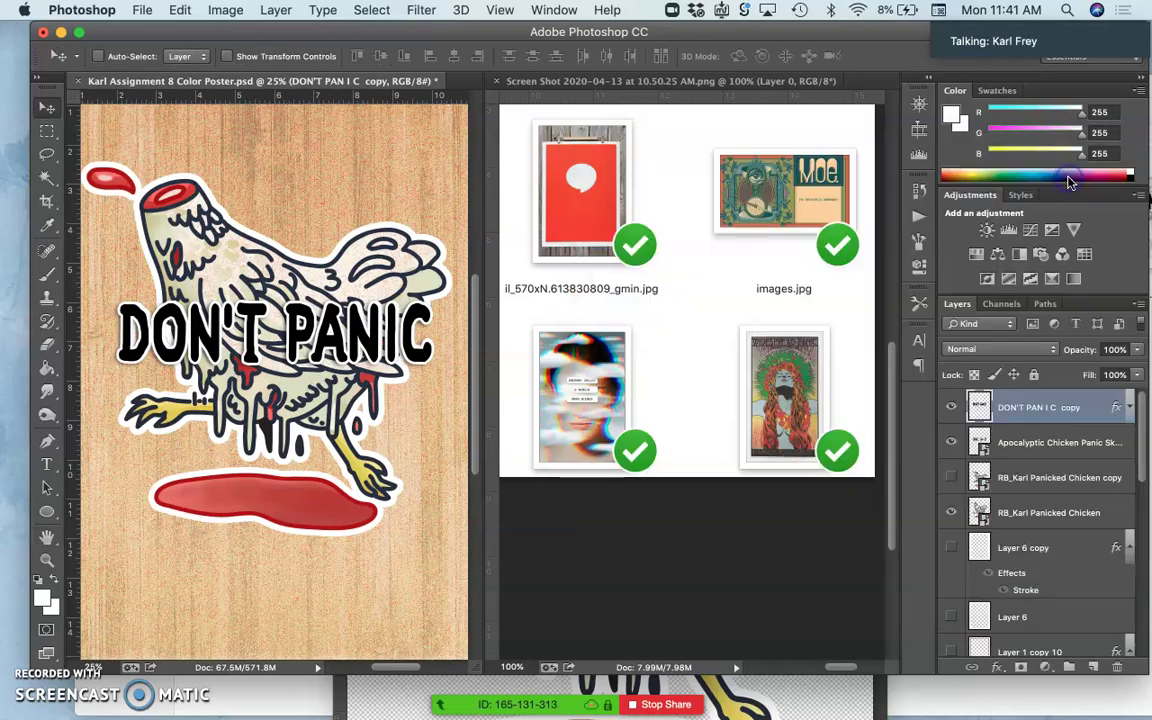
left_click(951, 440)
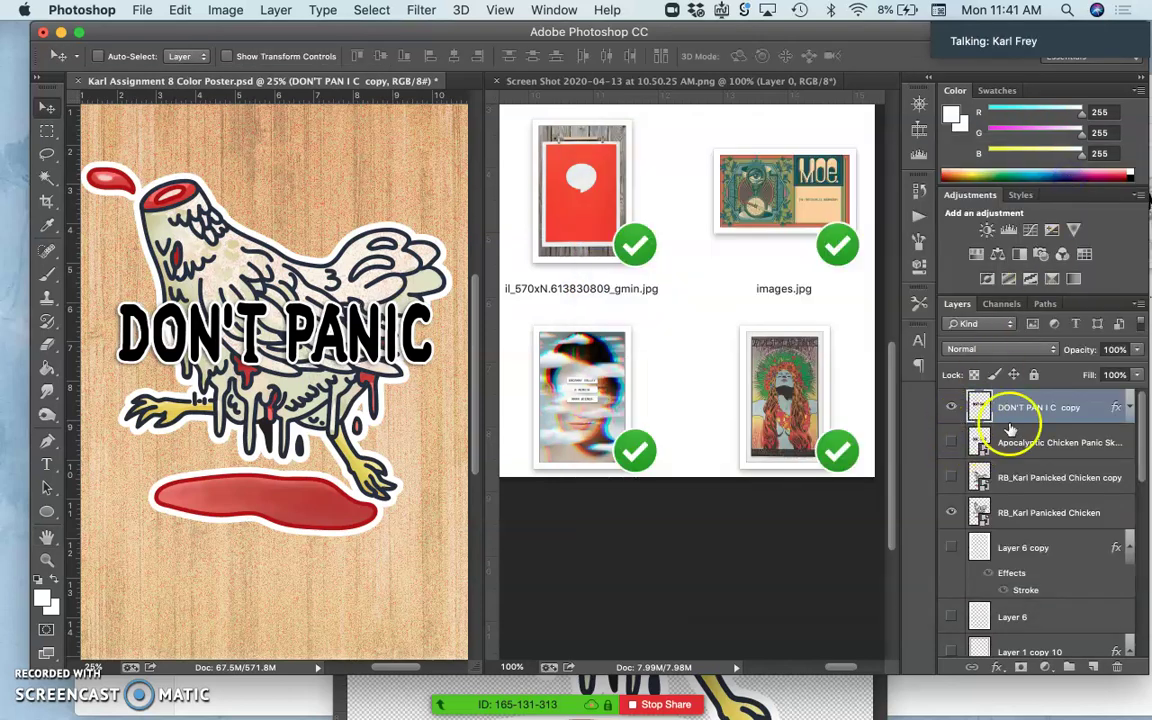
Step: Test Stroke, Drop Shadow and Inner Glow on the text, keeping only the white stroke and drop shadow
left_click(1098, 408)
double_click(1095, 410)
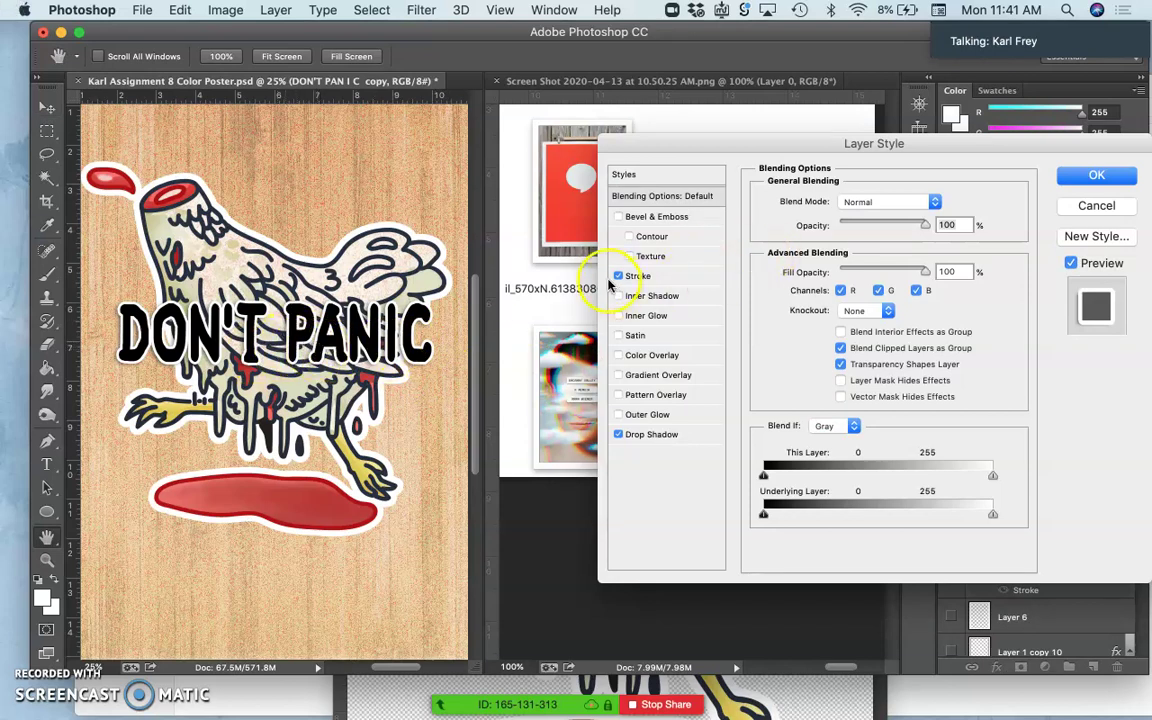
left_click(619, 276)
left_click(619, 434)
left_click(619, 434)
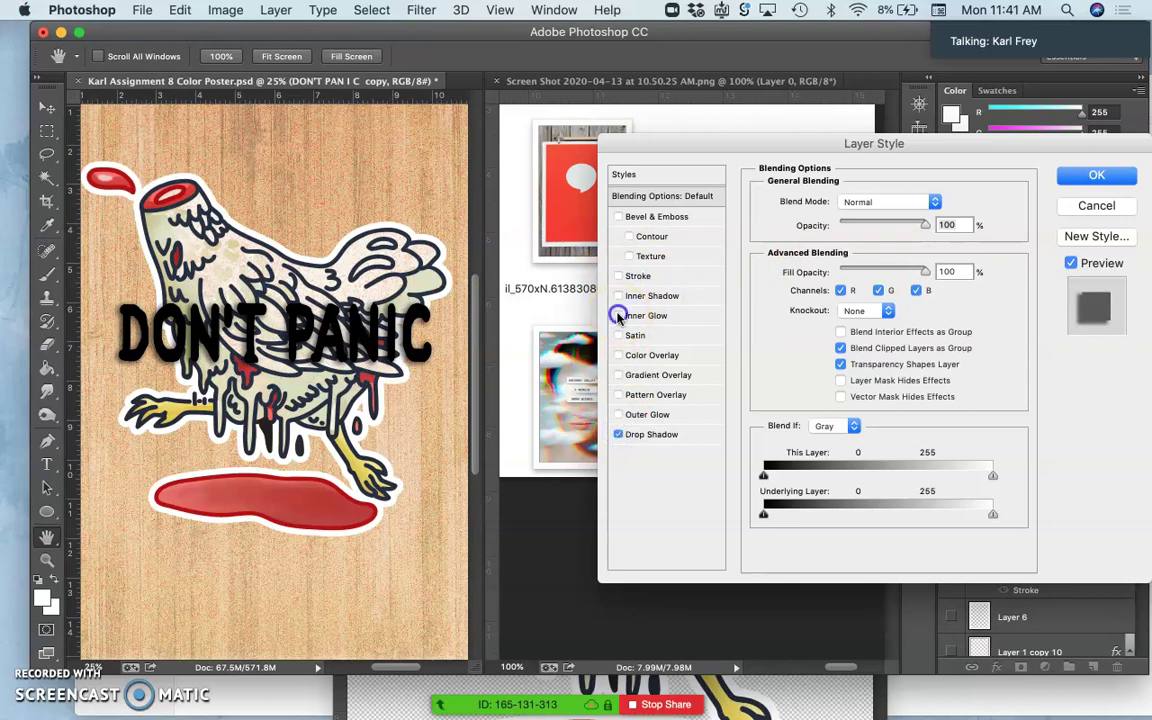
left_click(619, 316)
left_click(619, 316)
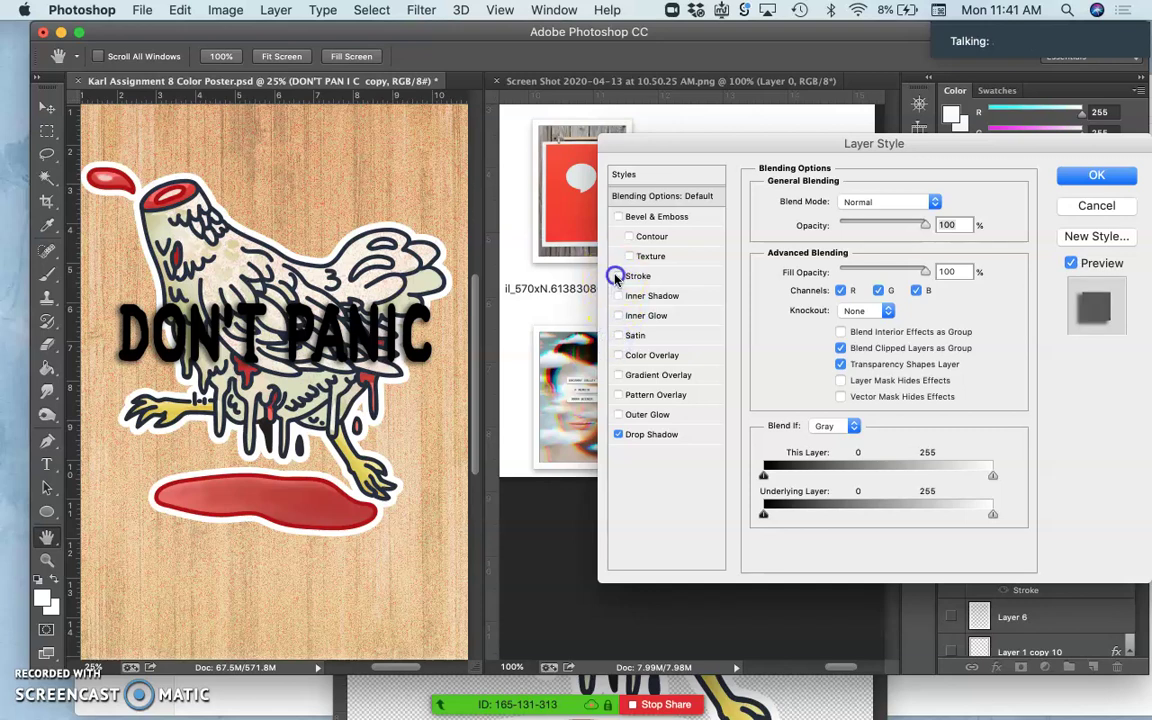
left_click(618, 276)
left_click(1102, 180)
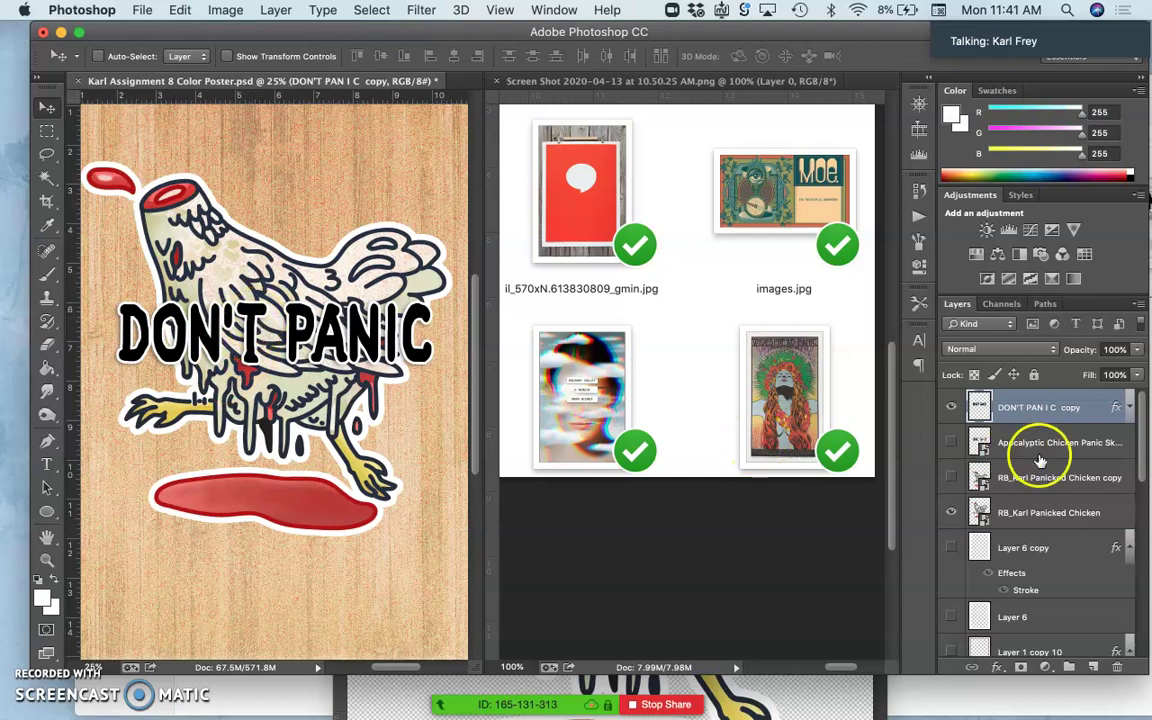
left_click(1038, 448)
left_click(1030, 418)
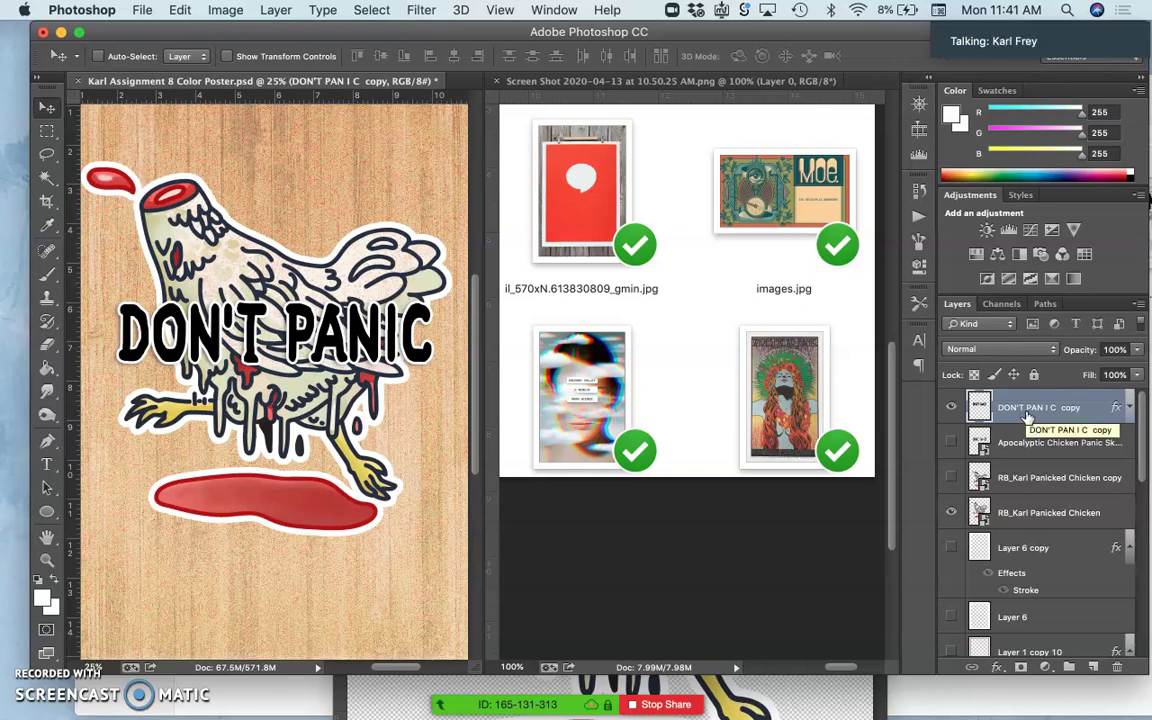
Step: Duplicate the DON'T PANIC type layer and rename the copy COLOR TYPE
key("super+j")
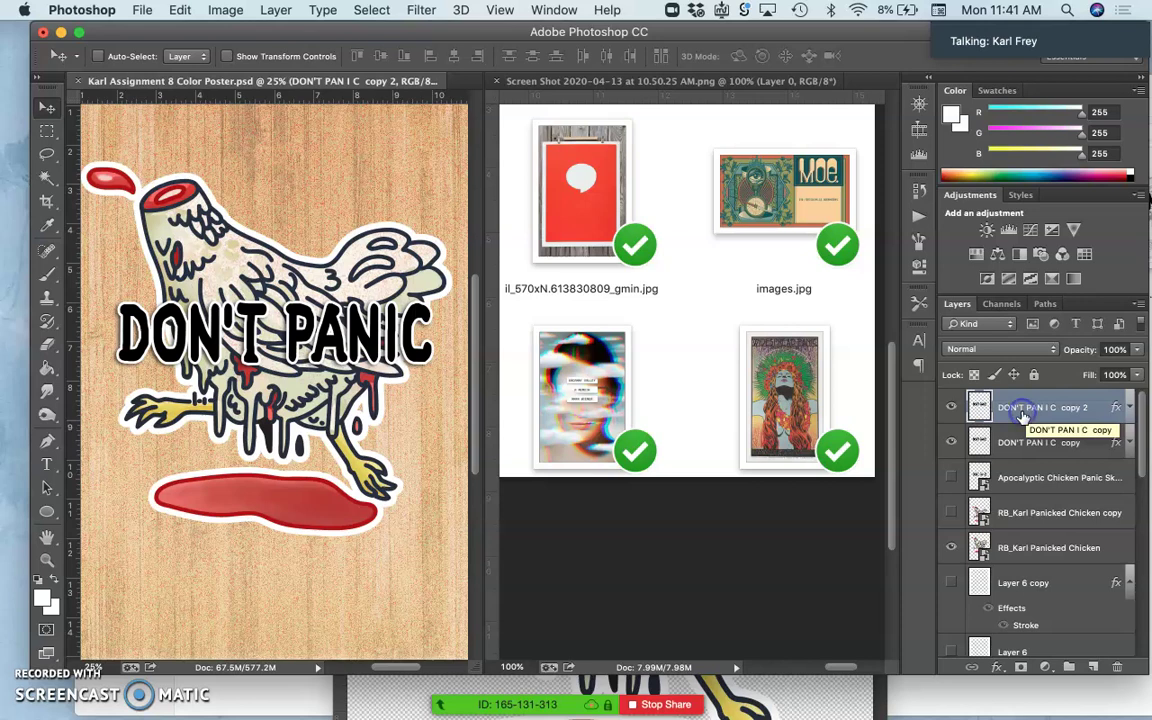
double_click(1022, 408)
type("COLOR TYPE")
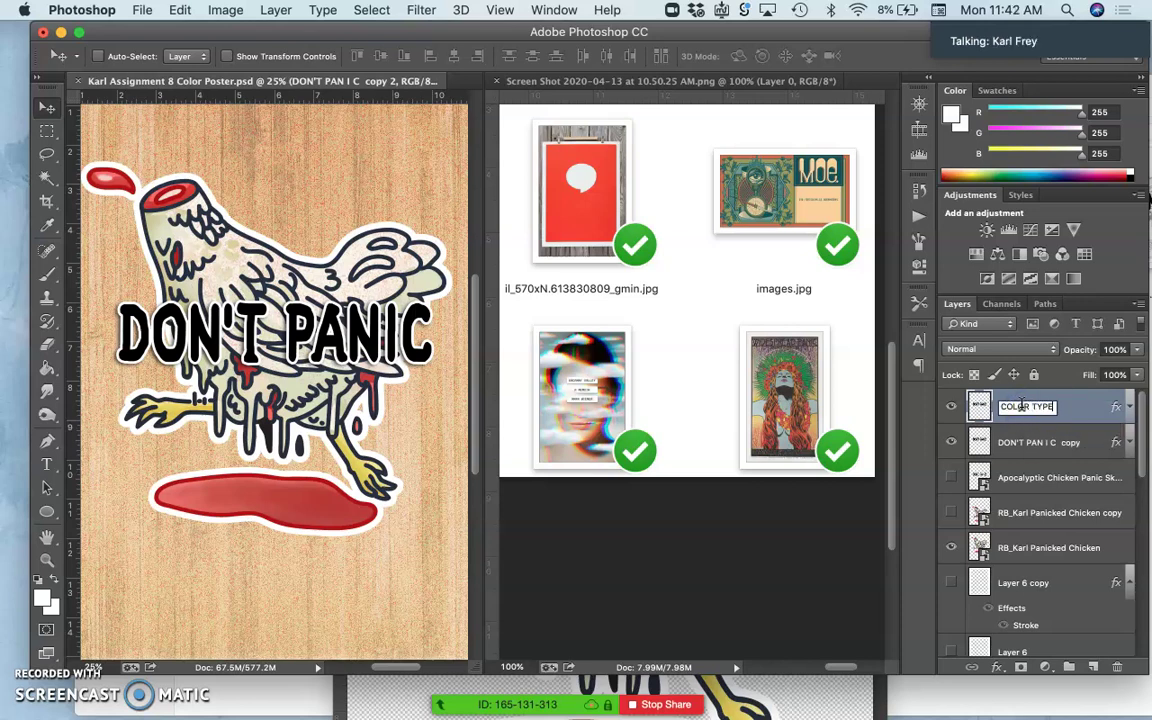
key("Return")
Step: Hide the earlier DON'T PANIC copy and open COLOR TYPE's Layer Style settings
left_click(952, 446)
left_click(1073, 415)
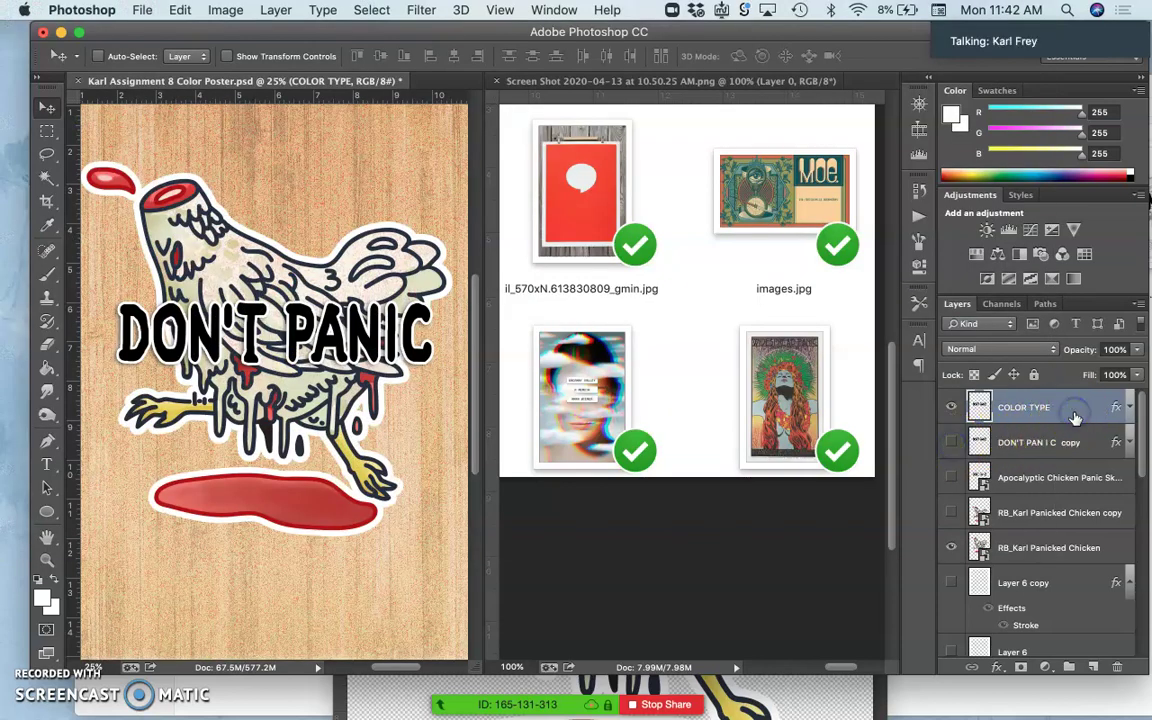
double_click(1073, 415)
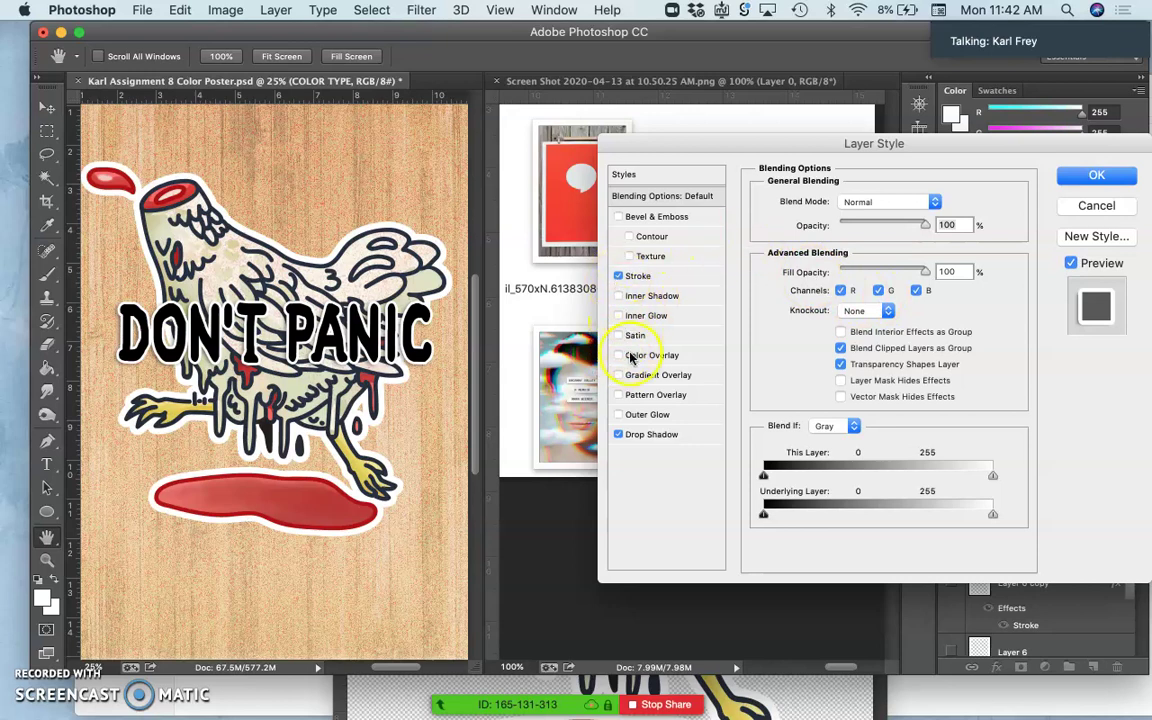
Step: Add a Color Overlay and sample reds from the blood puddle and chicken for its colour
left_click(622, 356)
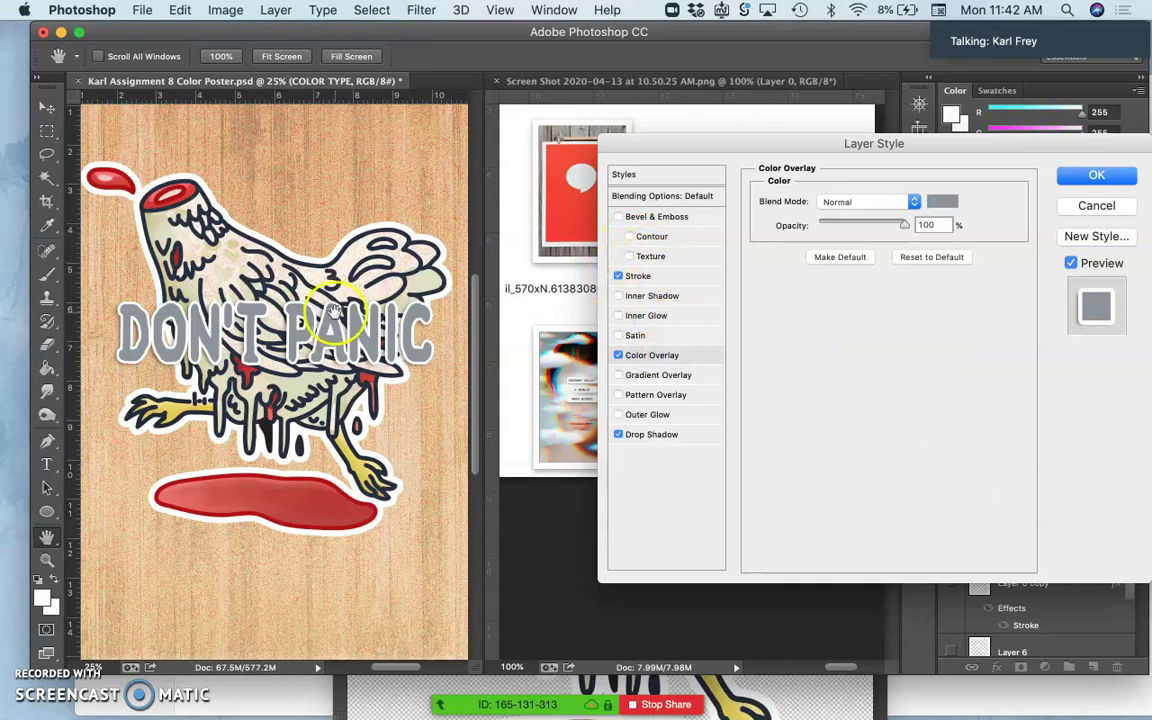
left_click(942, 201)
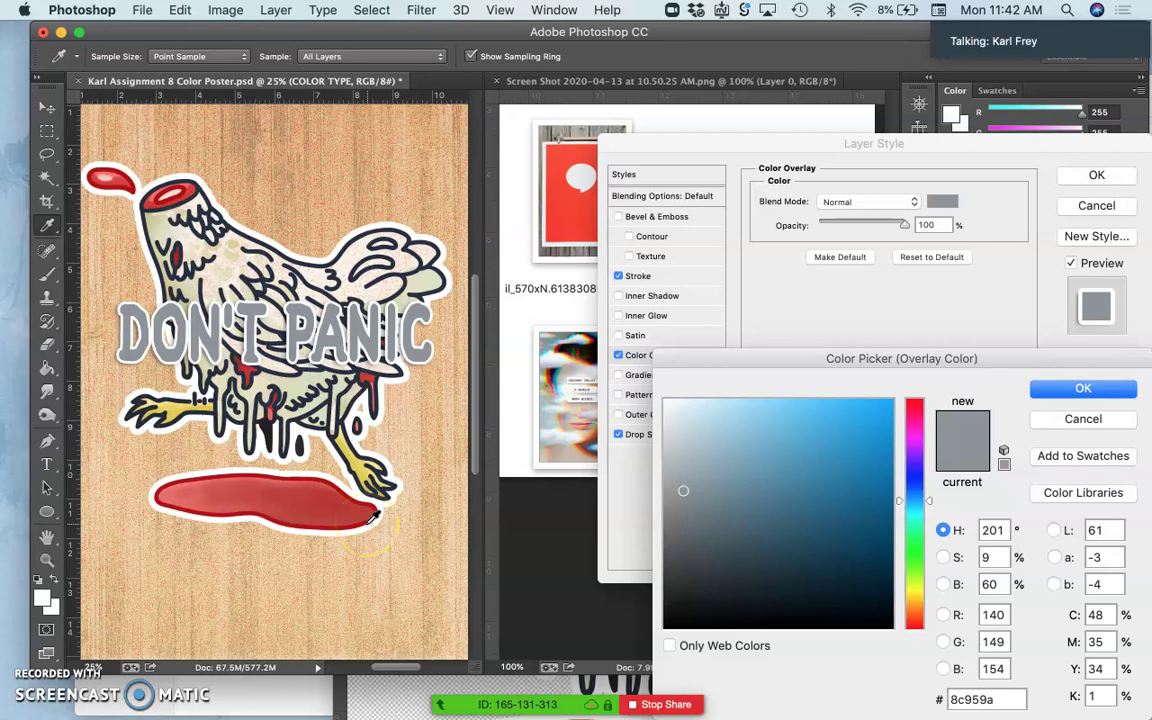
left_click(328, 497)
key("super+minus")
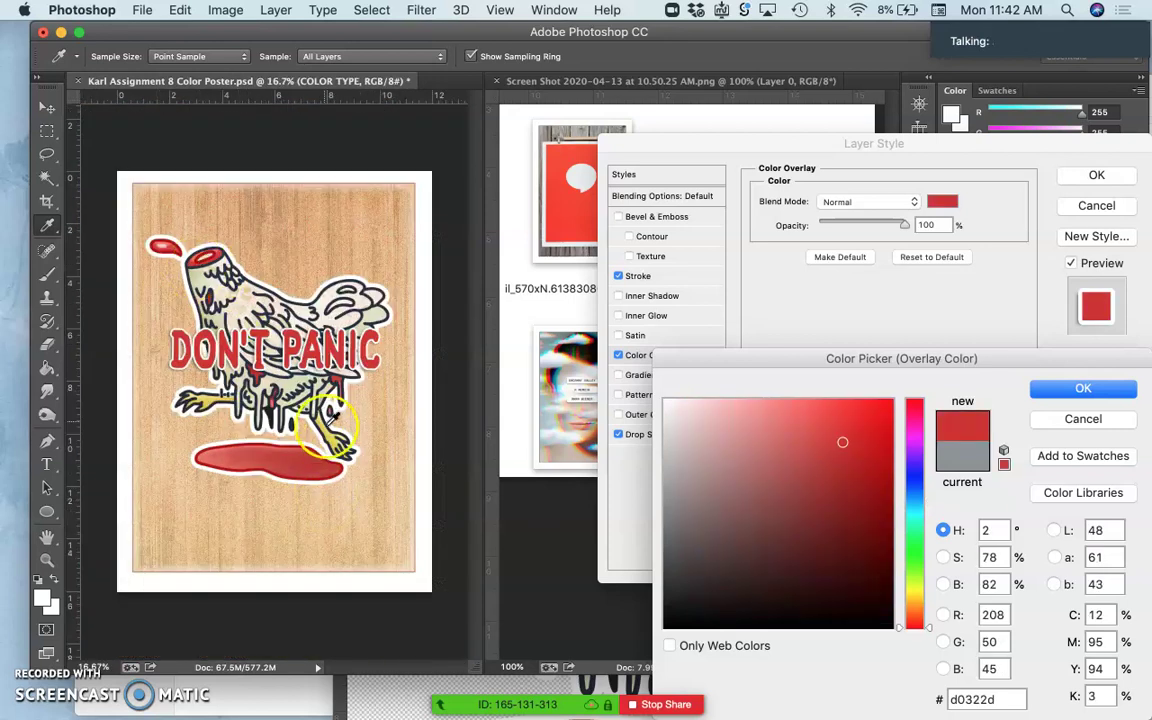
left_click(326, 466)
left_click(330, 476)
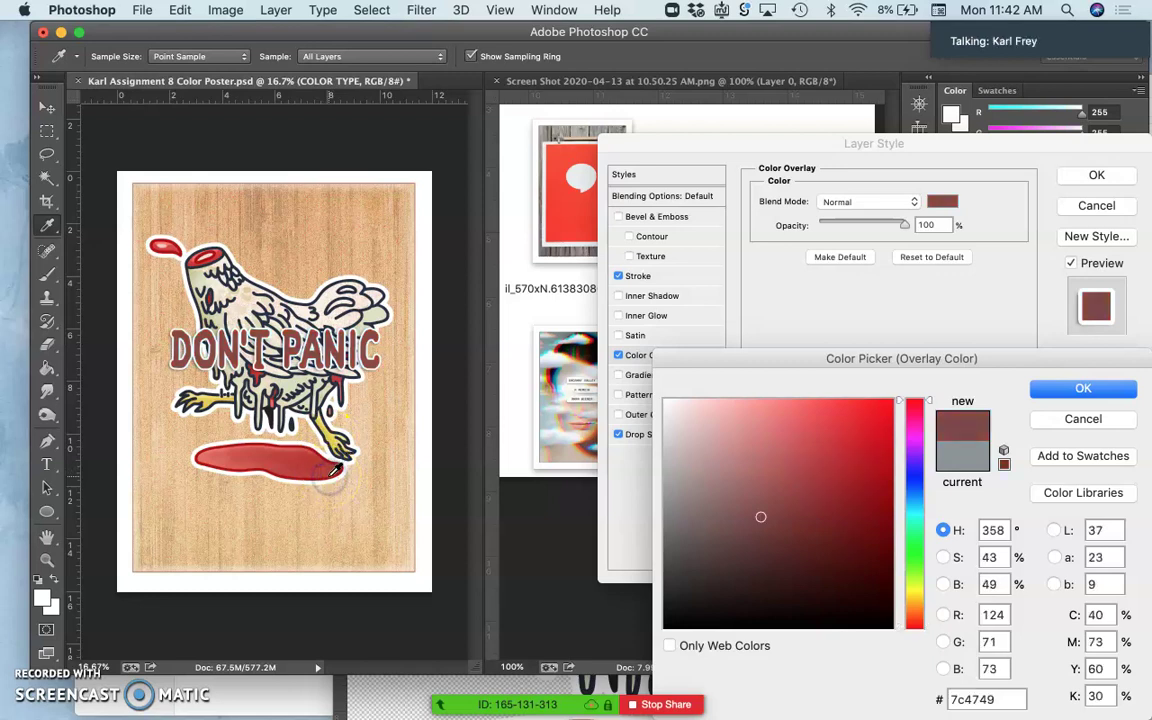
mouse_move(335, 470)
left_mouse_down()
mouse_move(255, 375)
mouse_move(190, 268)
mouse_move(172, 262)
mouse_move(213, 293)
left_mouse_up()
left_click(168, 246)
left_click(285, 345)
left_click(342, 412)
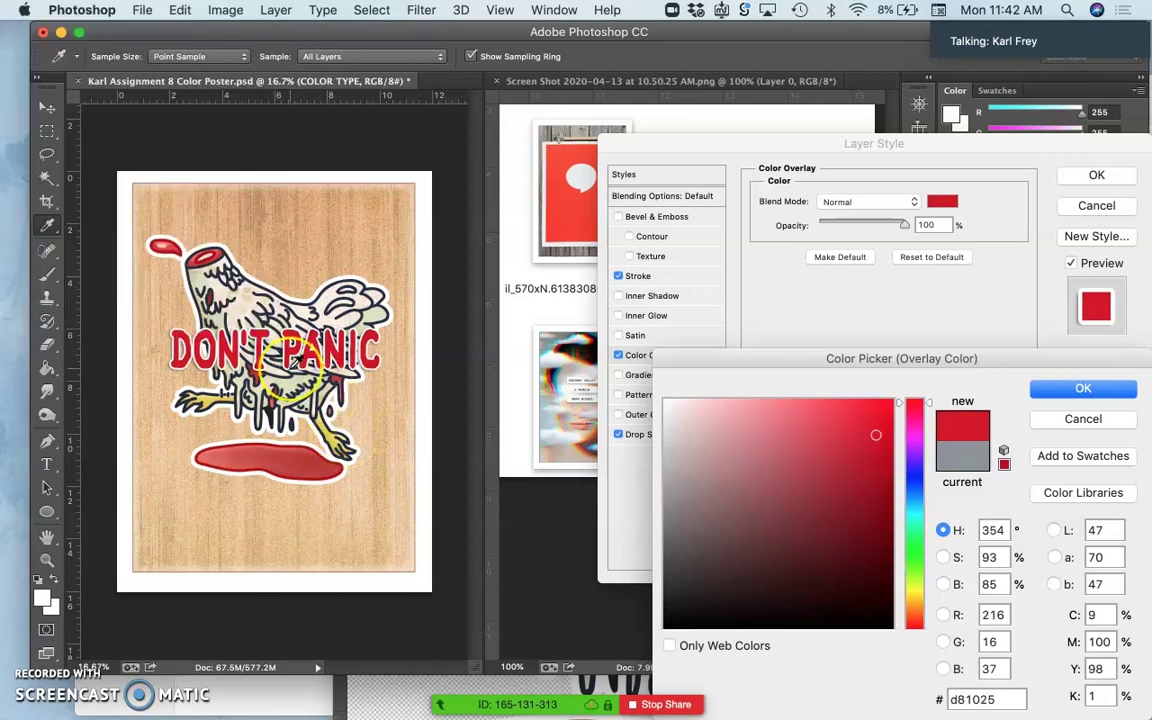
Step: Sample more reds from the lettering and neck stump, settling on #c61d18 for the overlay
key("super+plus")
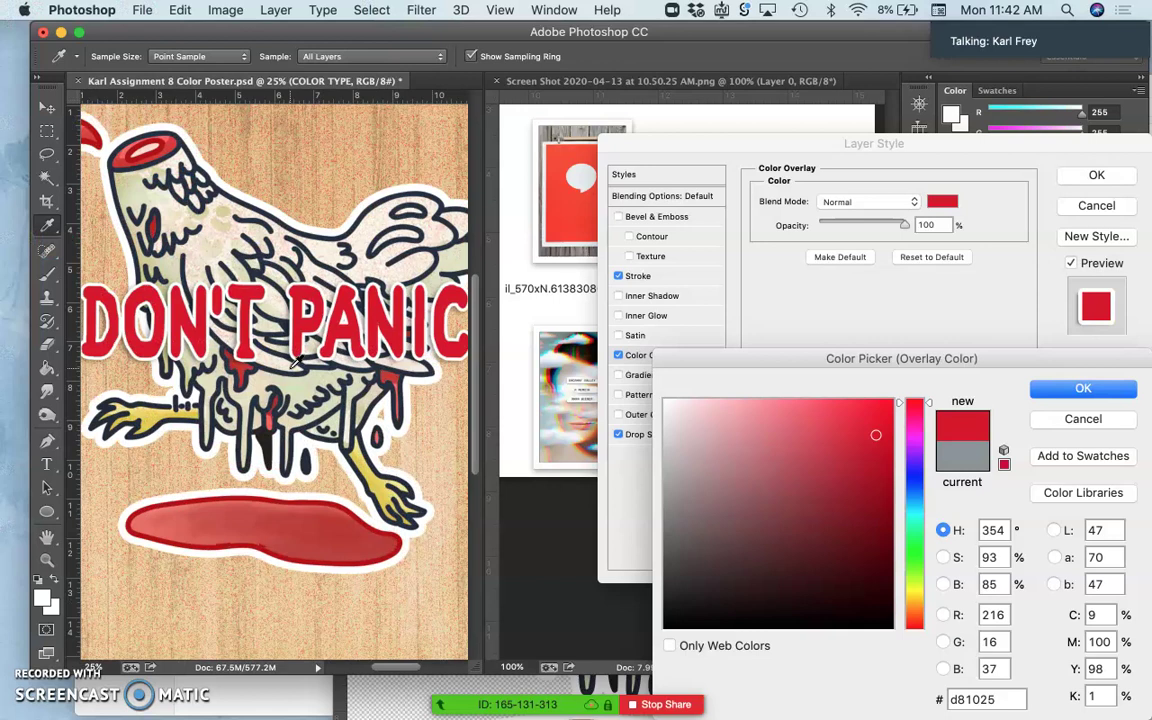
left_click_drag(296, 357, 340, 382)
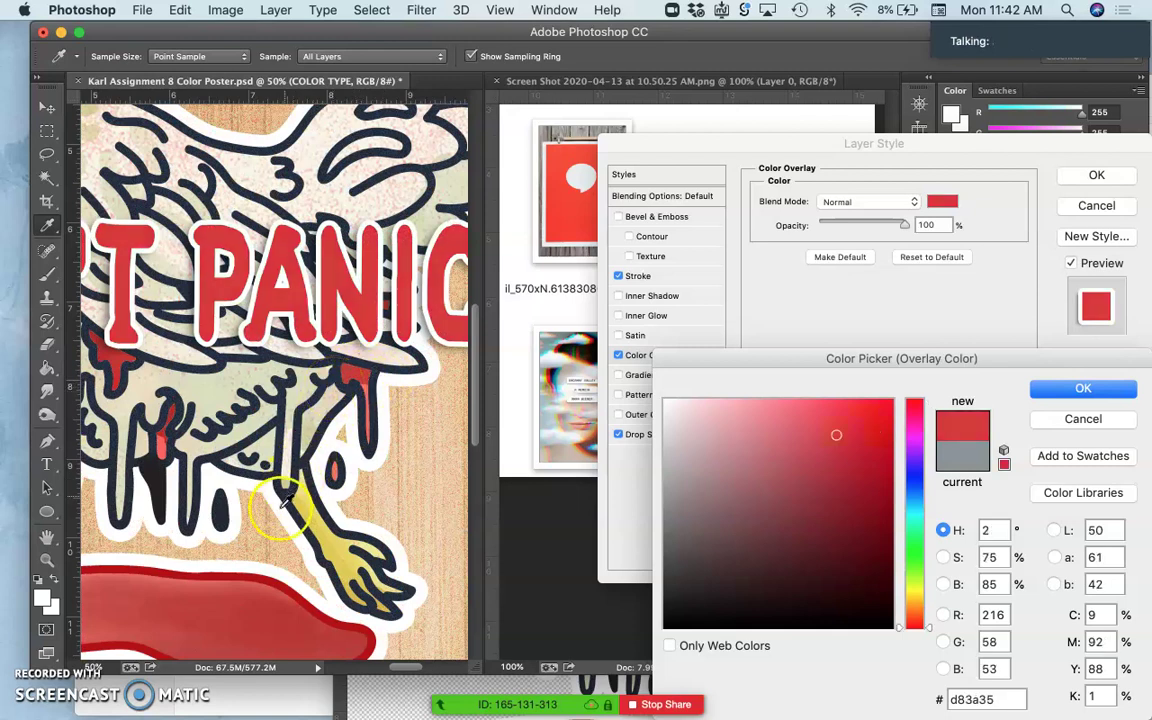
left_click_drag(270, 578, 272, 578)
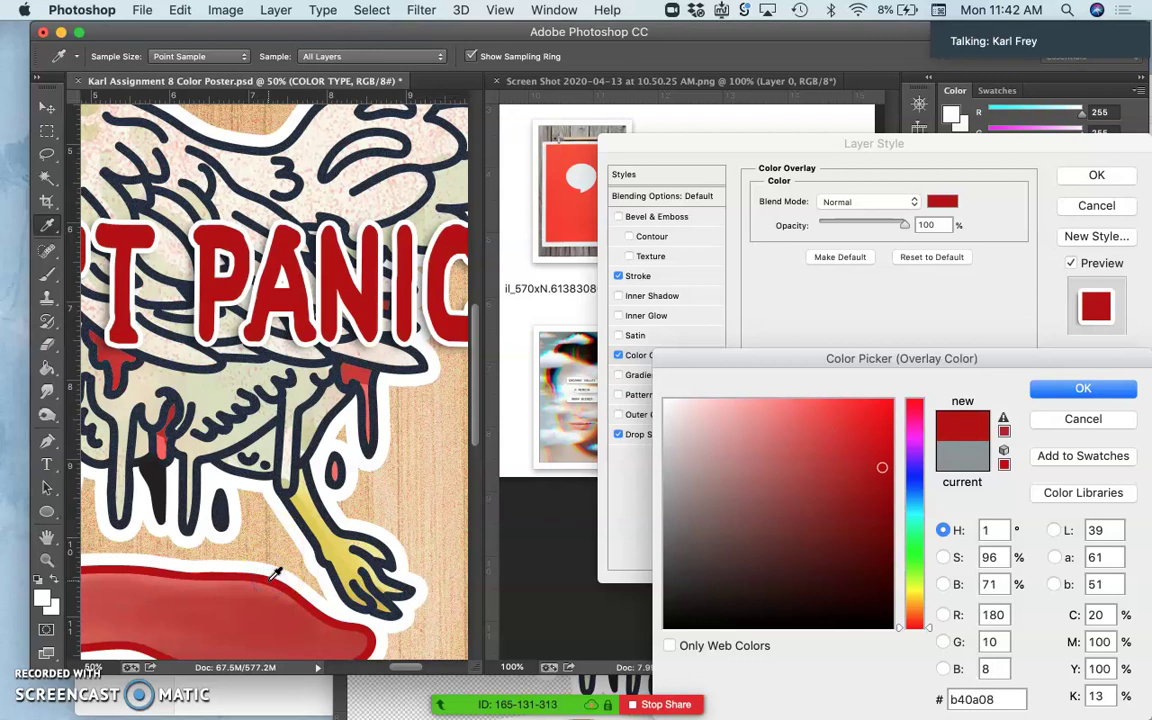
scroll(274, 574, "down", 3)
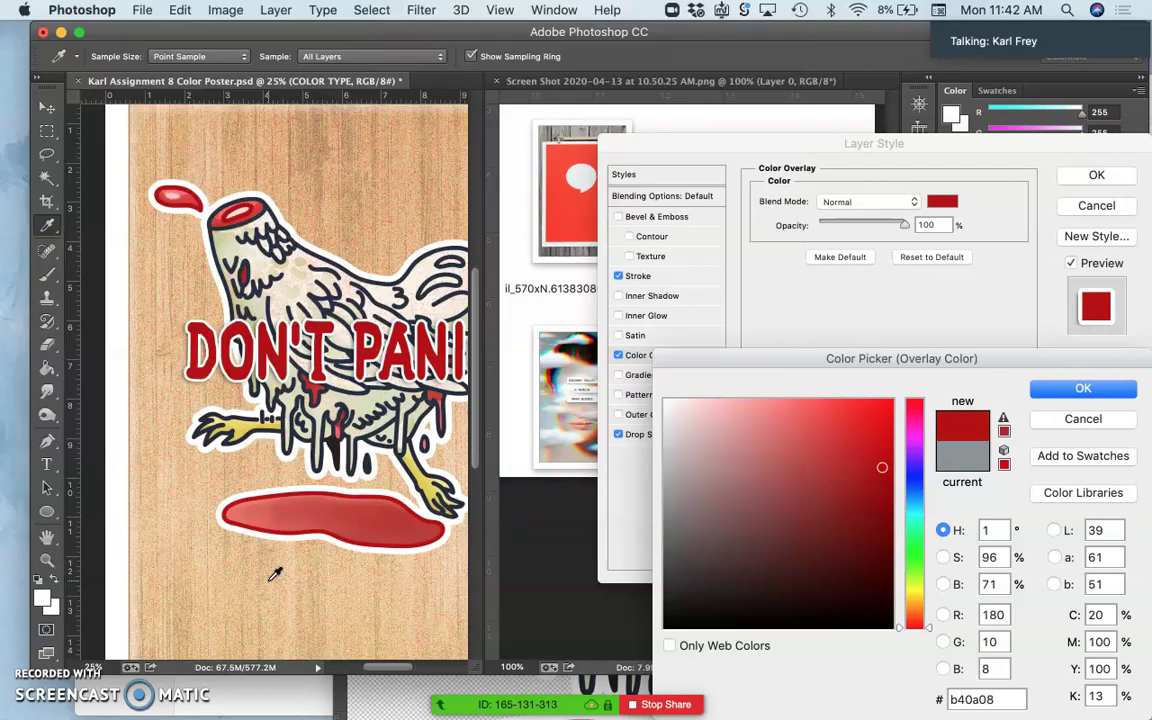
left_click(258, 547)
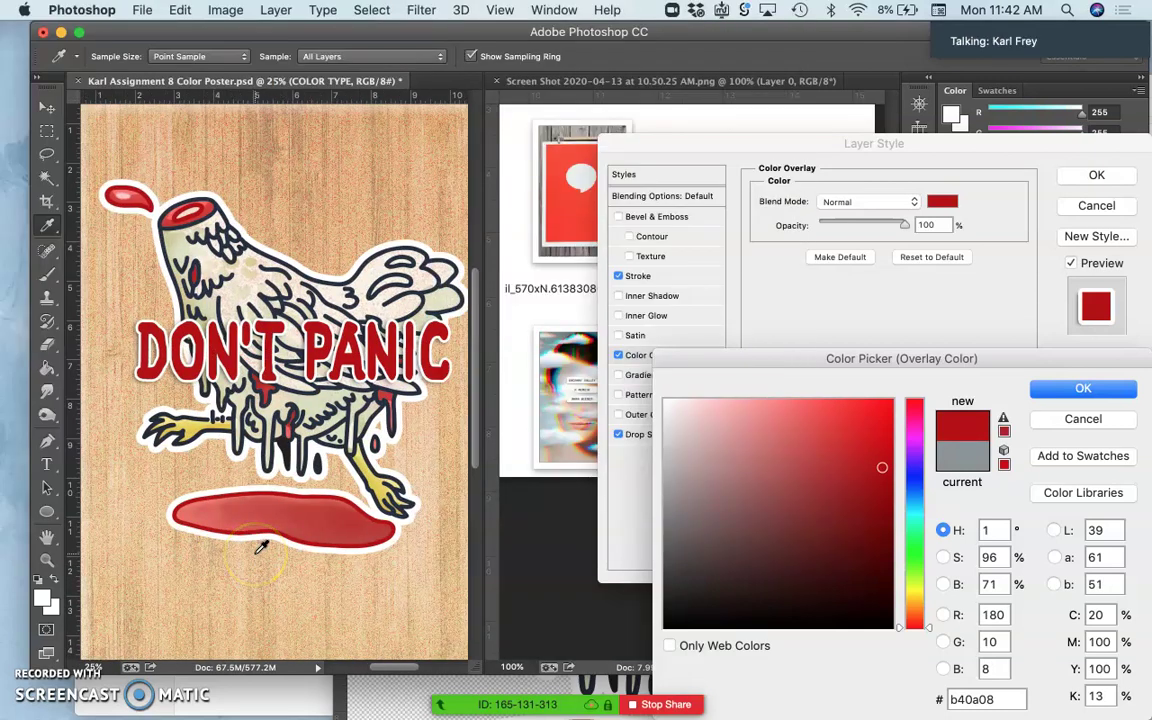
left_click(180, 213)
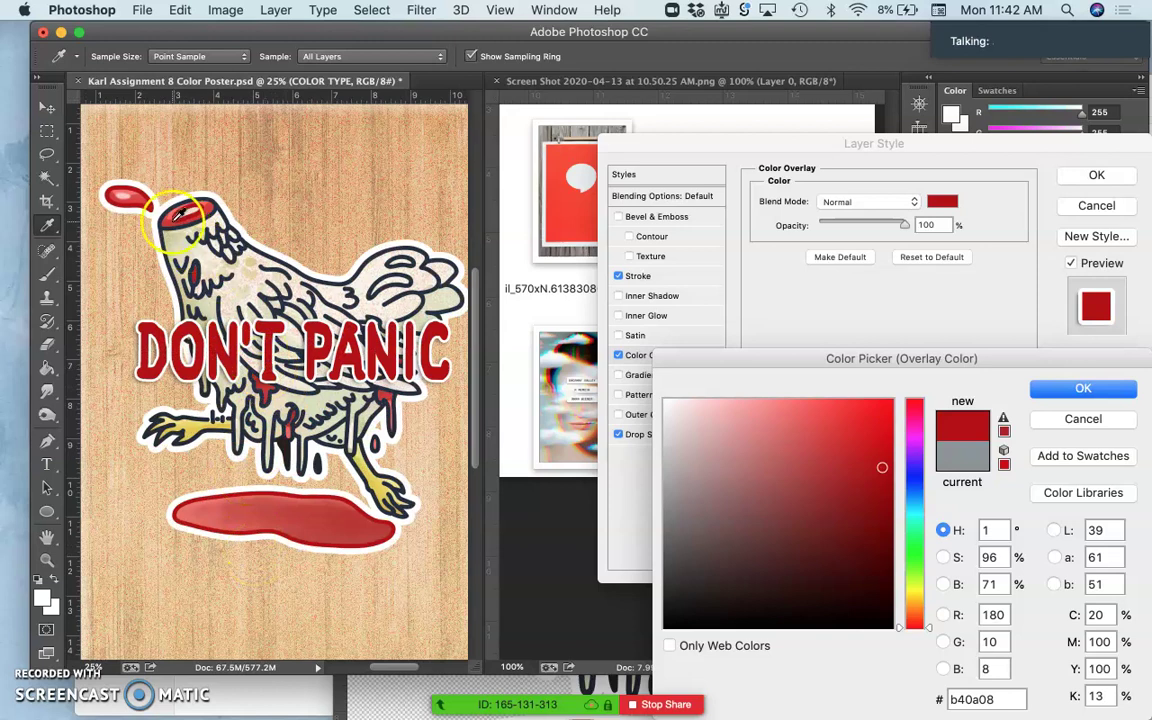
left_click_drag(178, 213, 148, 192)
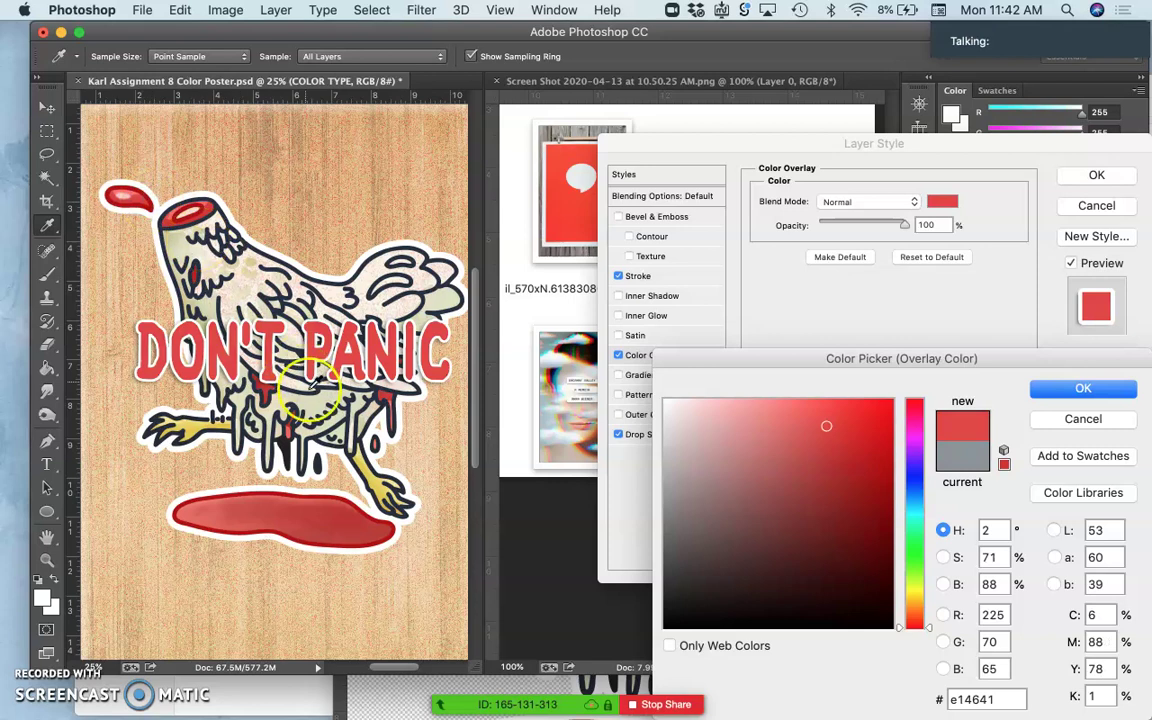
left_click(195, 268)
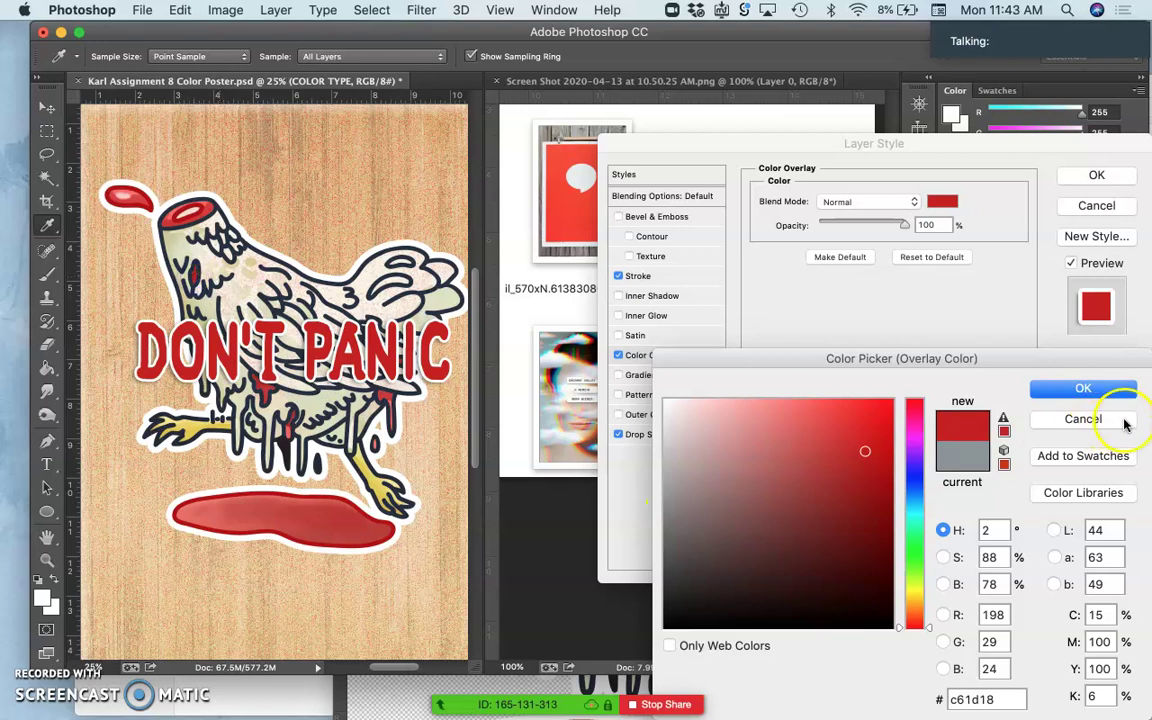
left_click(1088, 396)
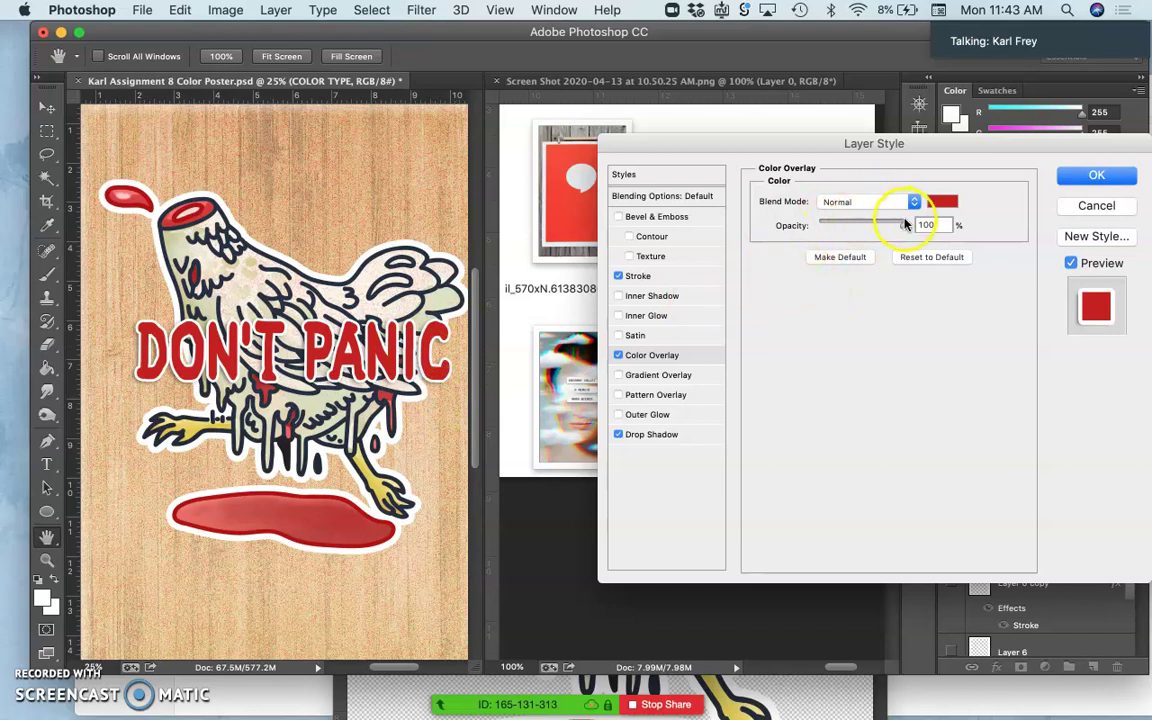
Step: Lower the red overlay to about 80% and add a reversed Violet, Orange Gradient Overlay
mouse_move(901, 224)
left_mouse_down()
mouse_move(875, 229)
mouse_move(890, 227)
left_mouse_up()
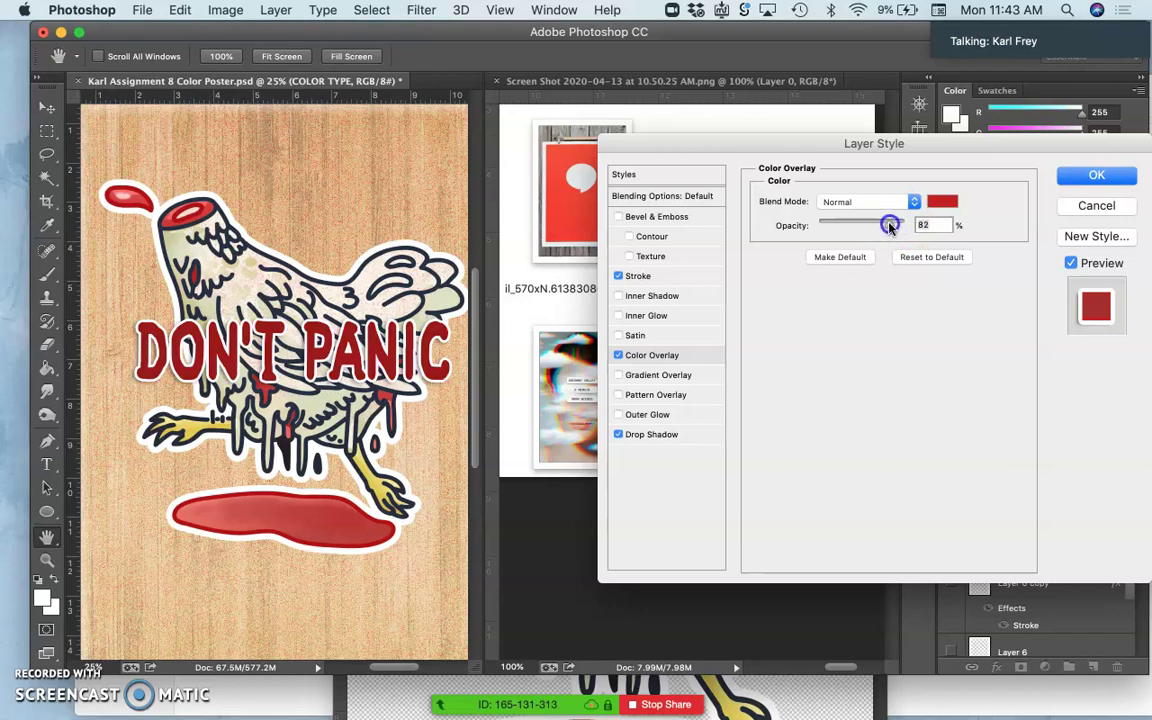
left_click(633, 378)
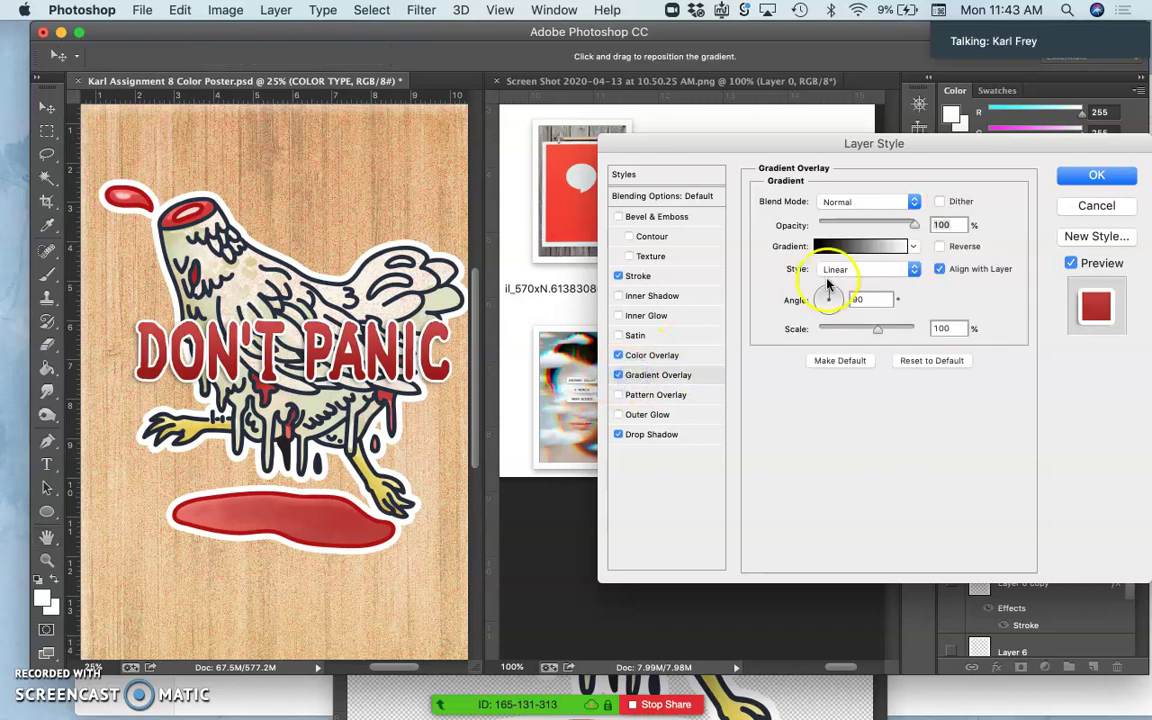
left_click(861, 246)
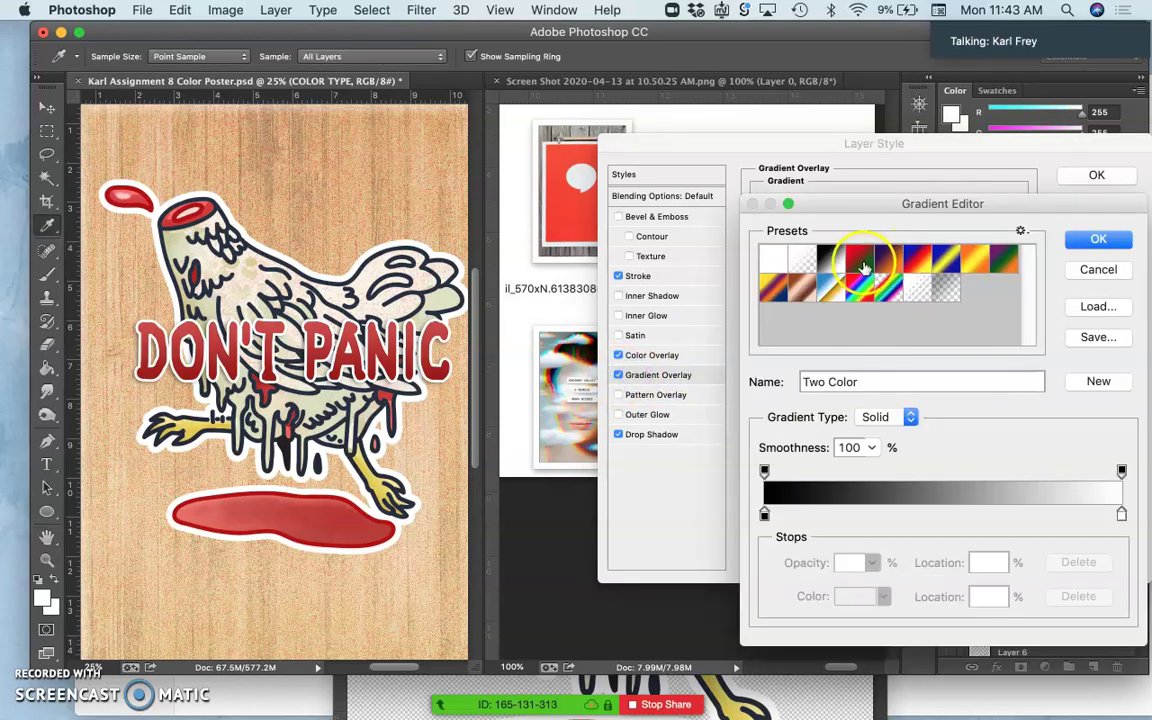
left_click(889, 260)
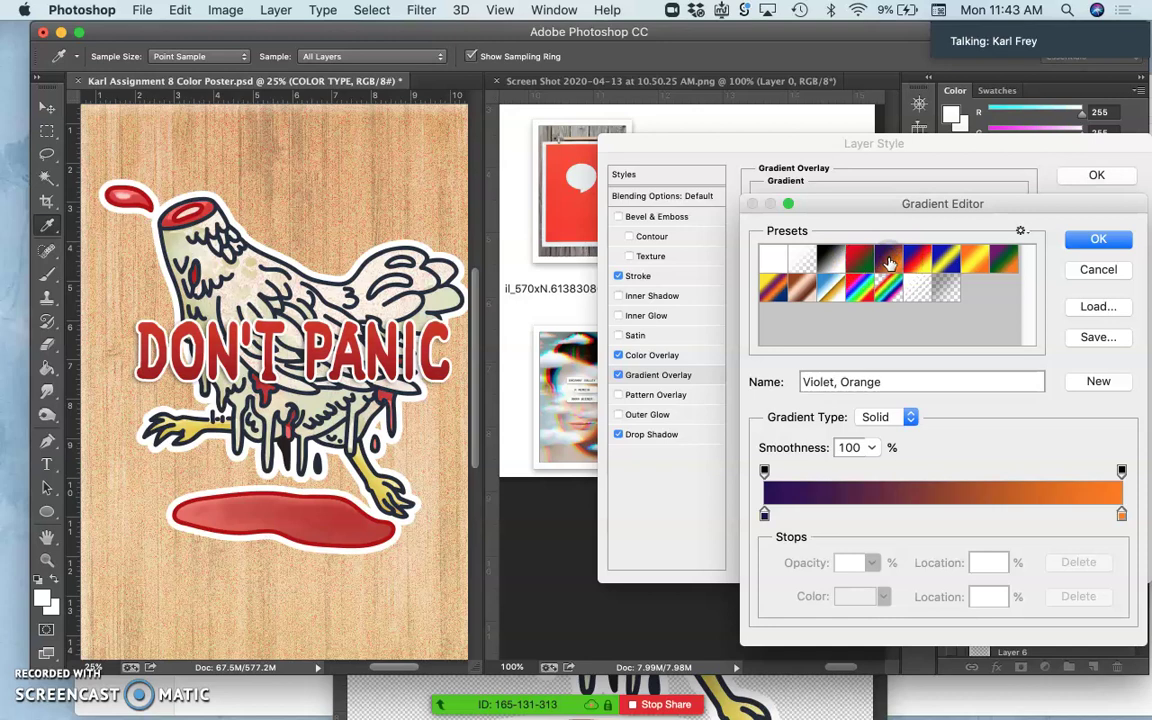
left_click(921, 413)
left_click(1096, 239)
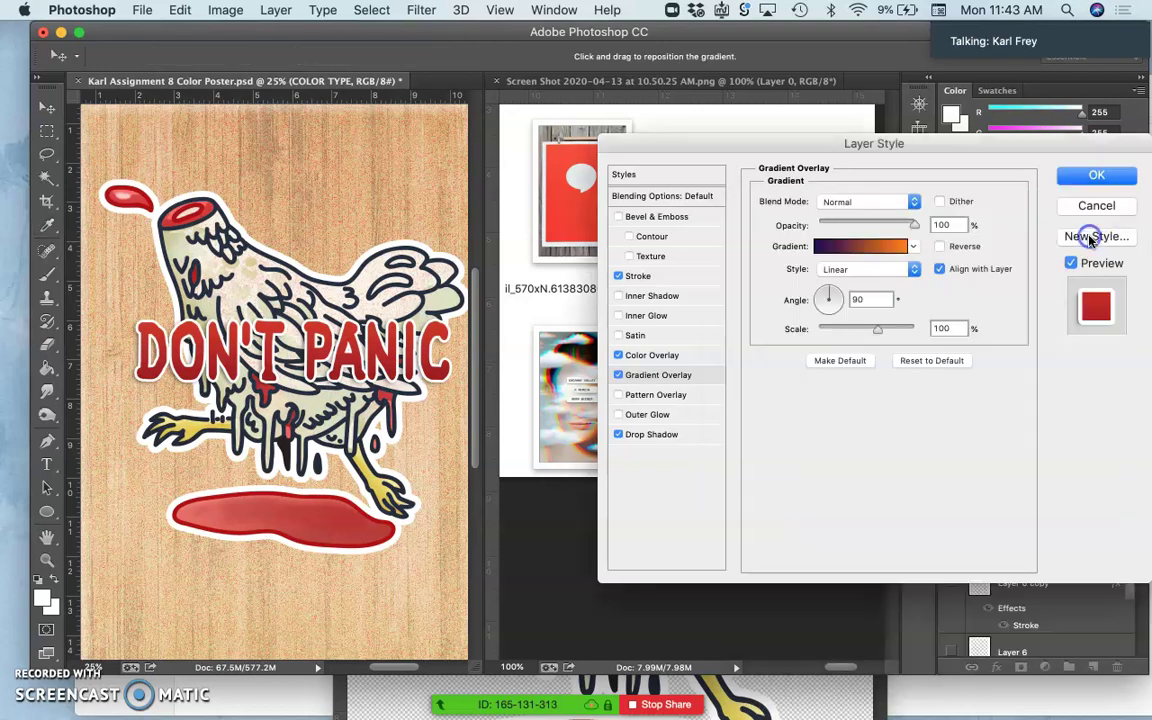
left_click(940, 247)
left_click(940, 248)
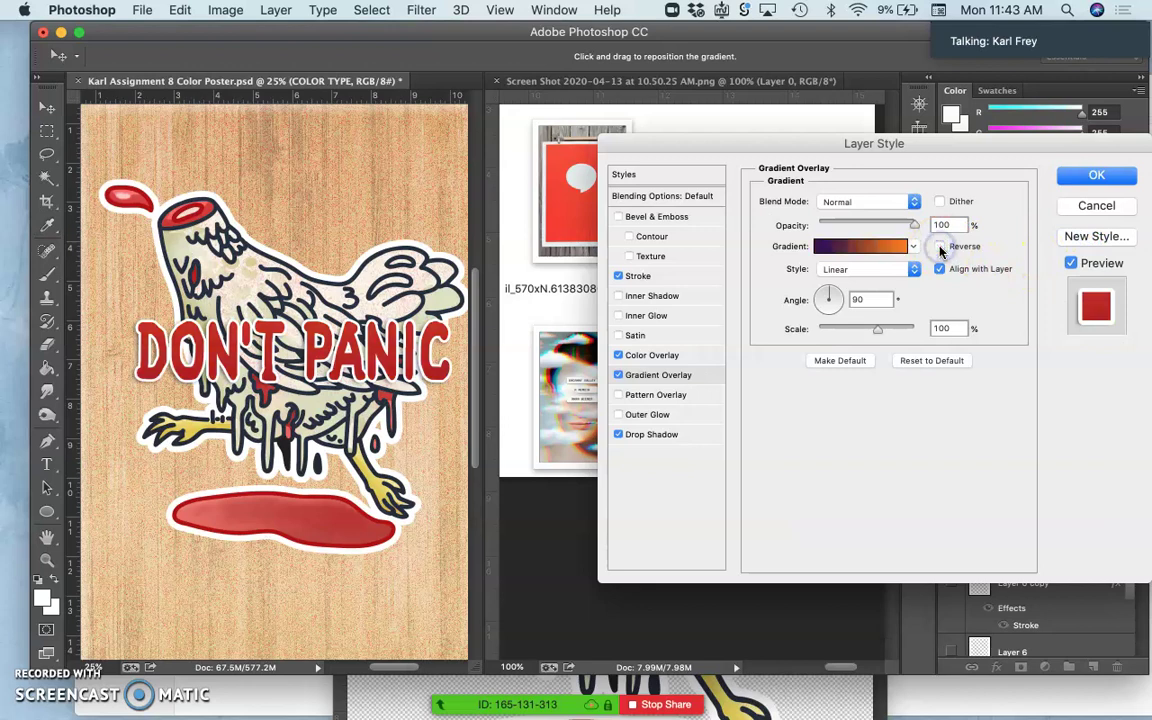
left_click(940, 248)
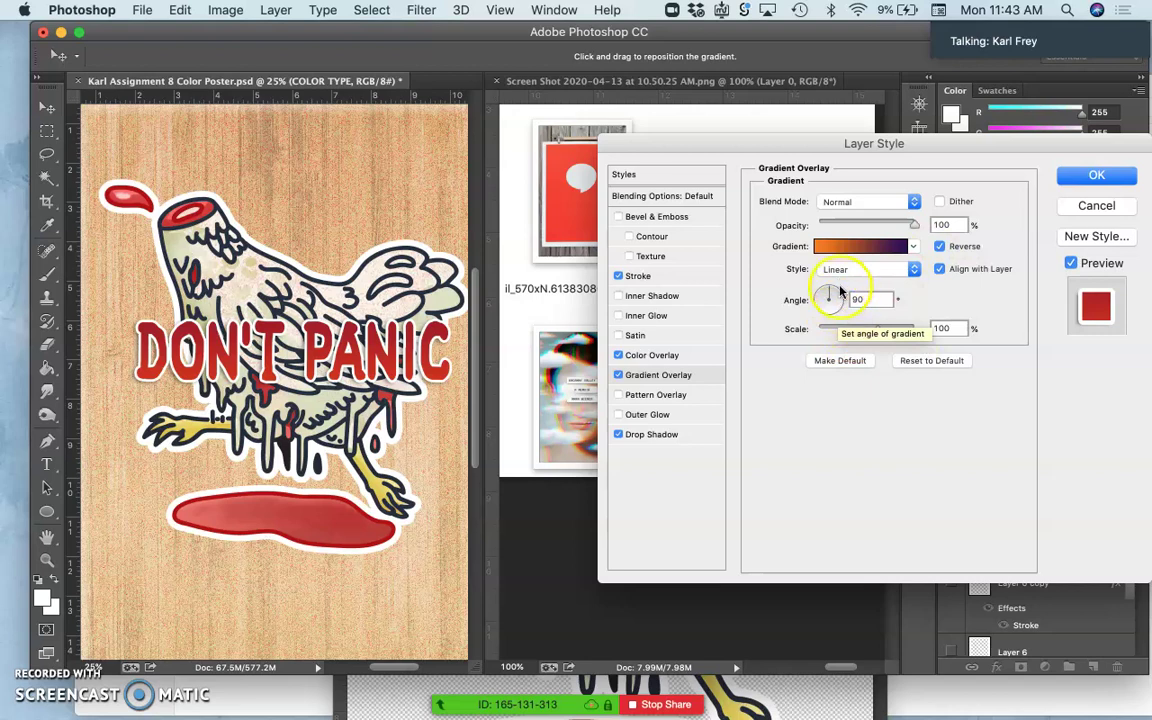
Step: Set the gradient overlay to Dissolve at 63% opacity and zoom in to inspect the speckled grain
left_click(913, 204)
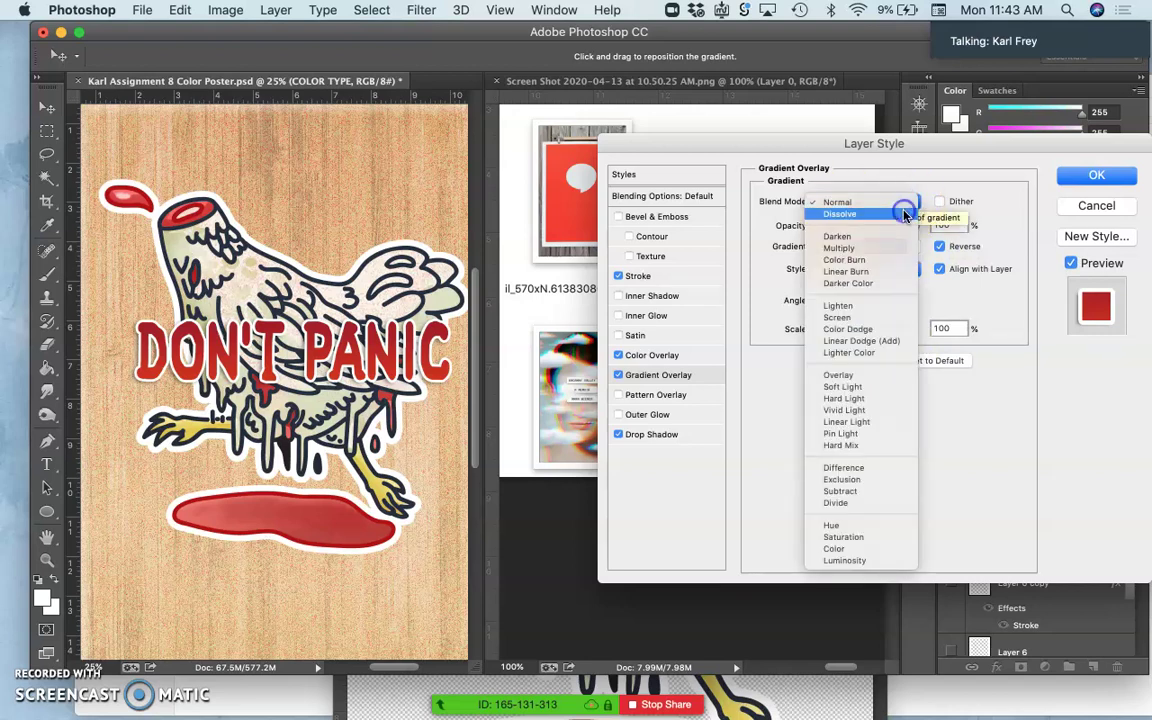
left_click(906, 216)
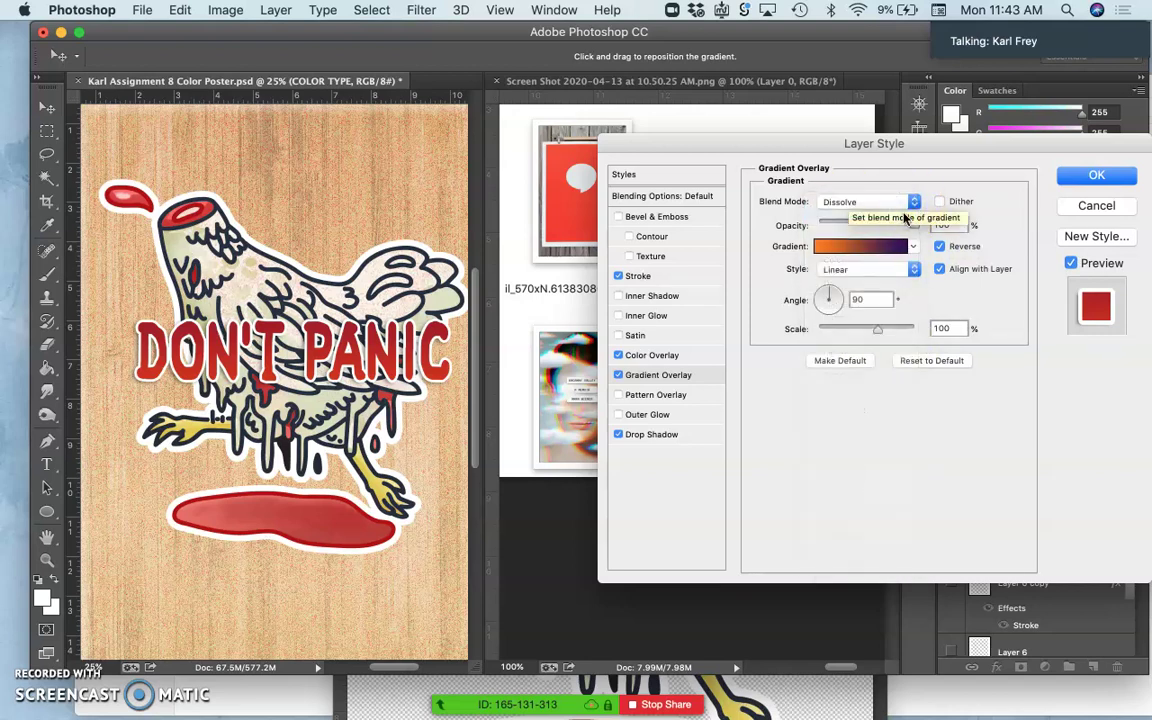
left_click_drag(914, 230, 898, 231)
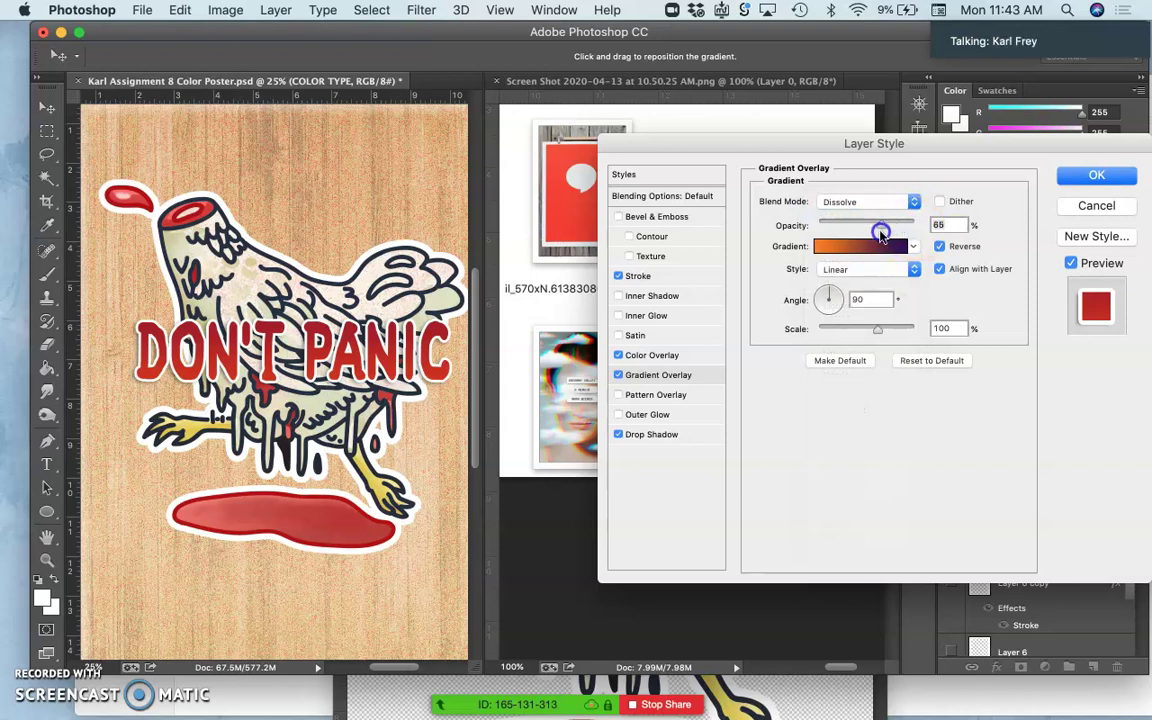
key("super+equal")
key("super+equal")
key("super+equal")
key("super+equal")
key("super+equal")
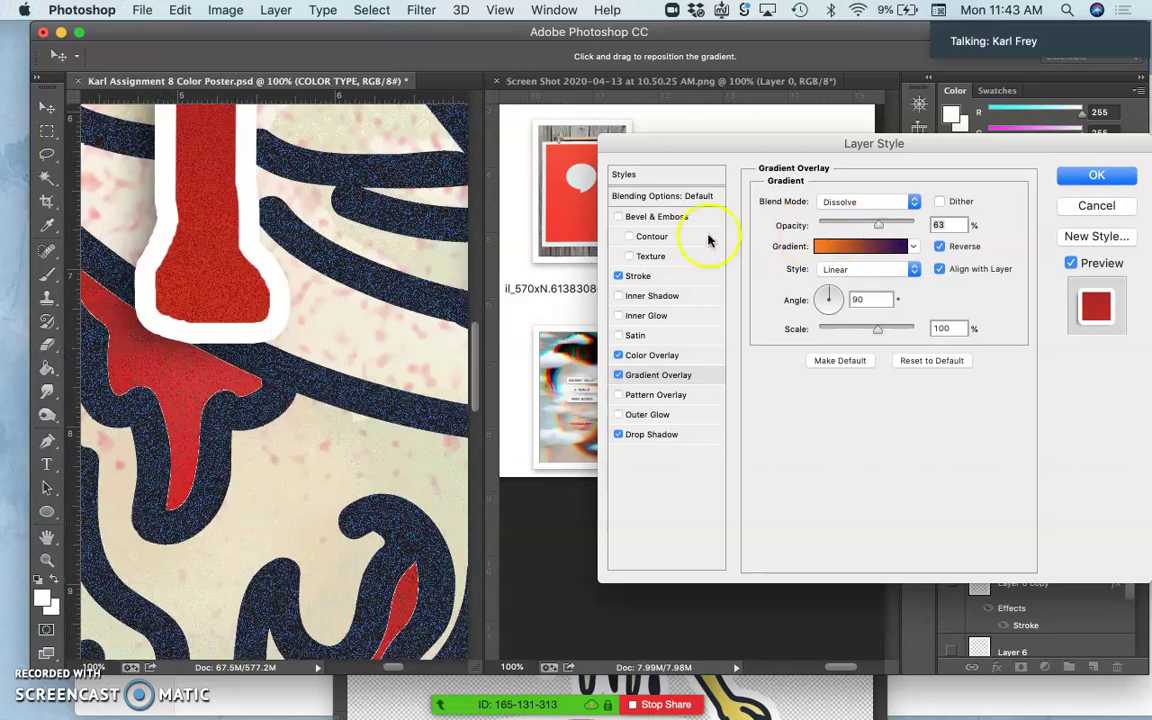
scroll(231, 239, "up", 10)
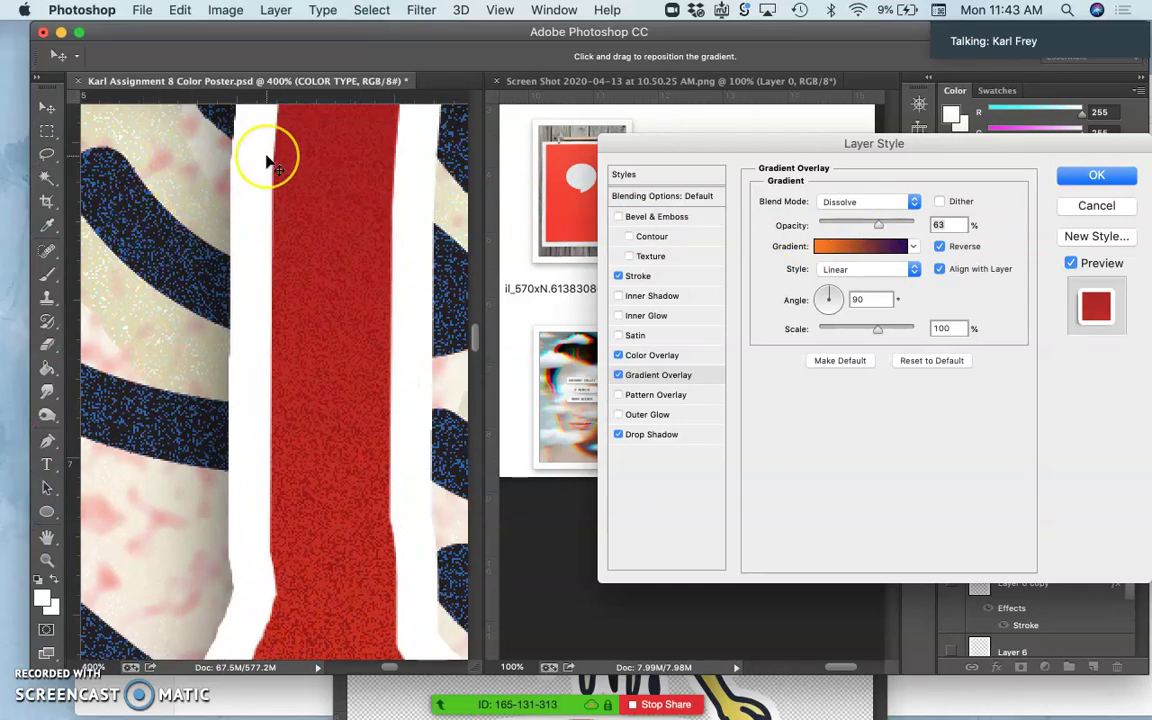
scroll(270, 165, "up", 10)
scroll(270, 165, "right", 10)
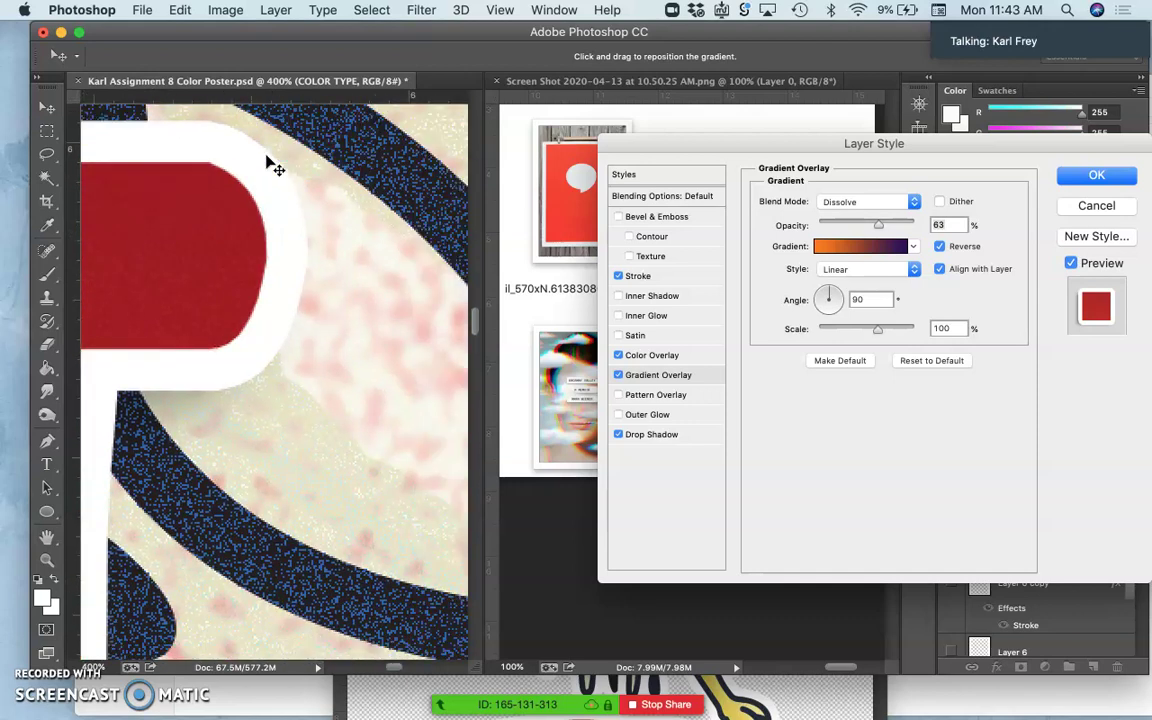
scroll(270, 165, "right", 10)
scroll(270, 165, "down", 8)
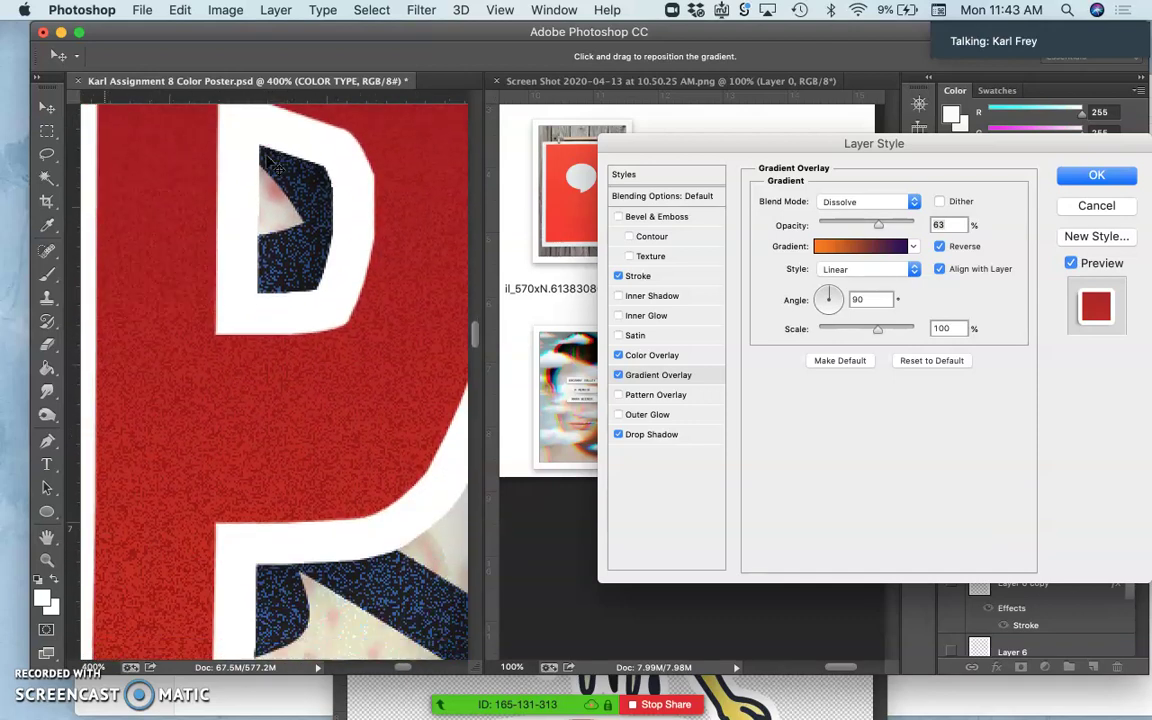
scroll(270, 165, "down", 10)
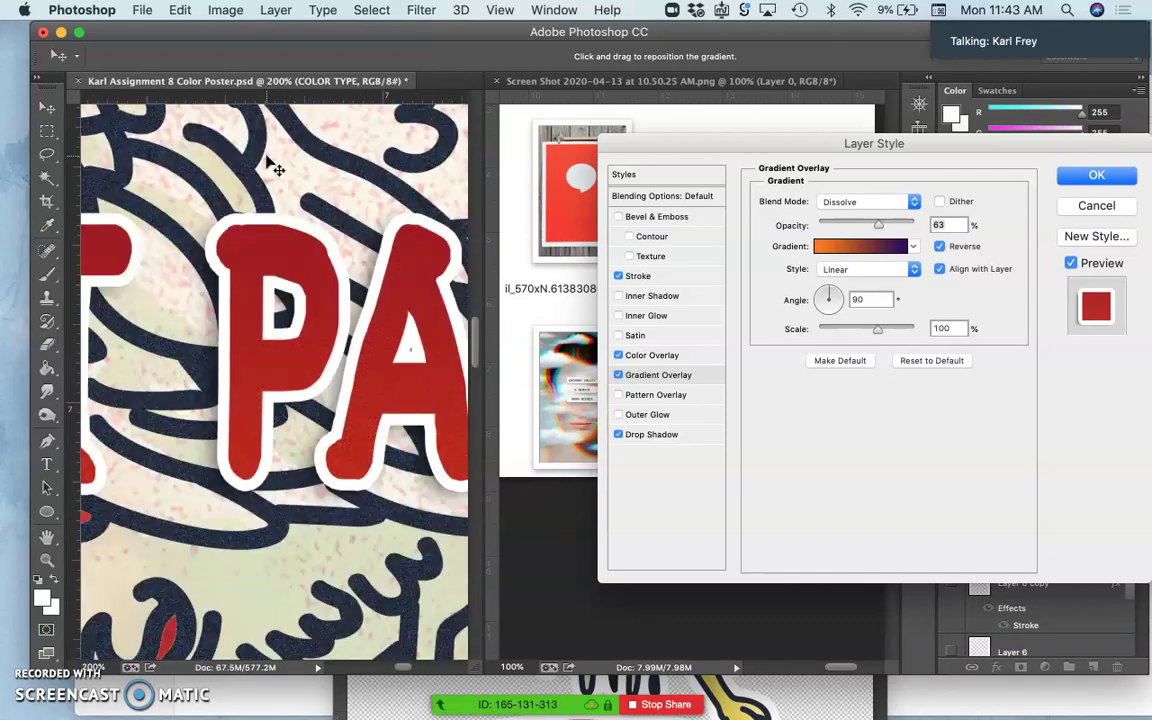
scroll(272, 165, "down", 5)
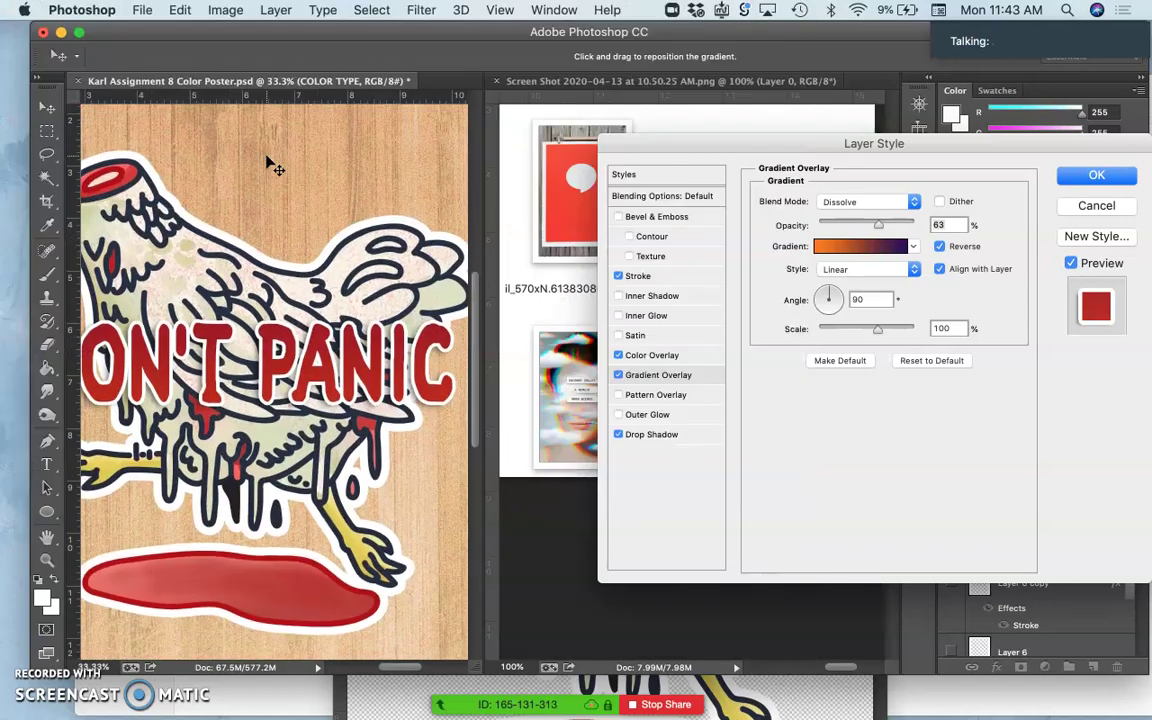
left_click(1094, 193)
Step: Apply the styling, compare COLOR TYPE on and off, then hide the black DON'T PAN I C copy
left_click(1085, 176)
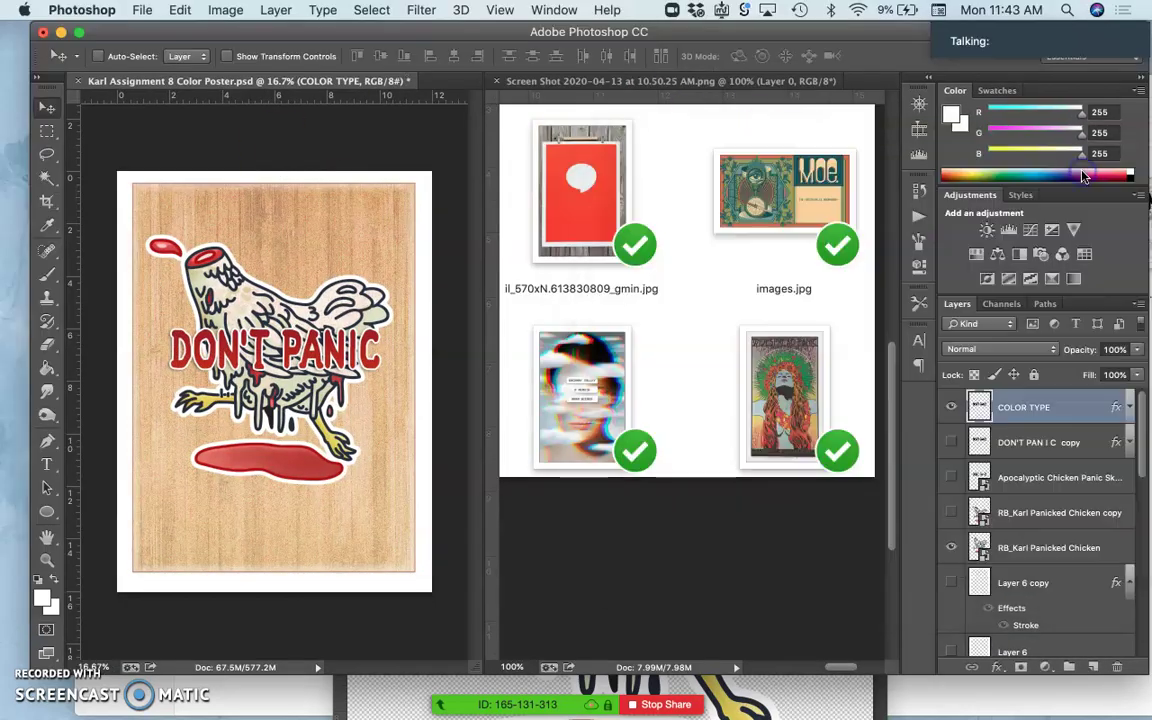
left_click(951, 408)
left_click(951, 410)
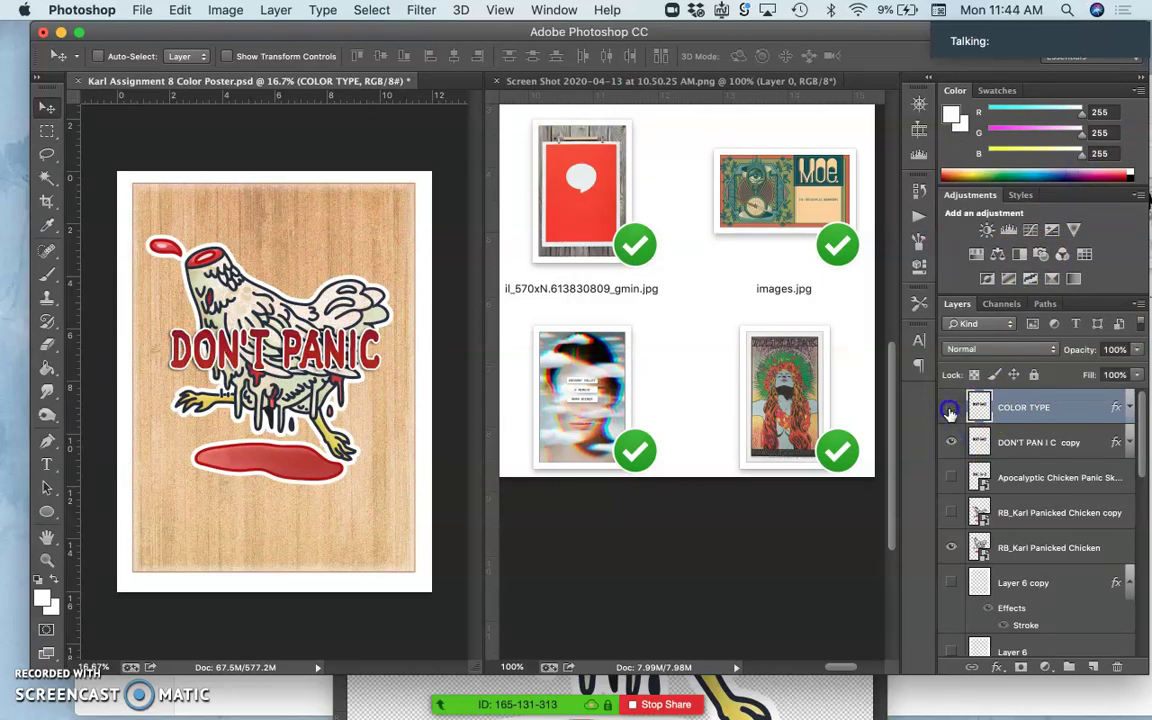
left_click(951, 410)
left_click(951, 410)
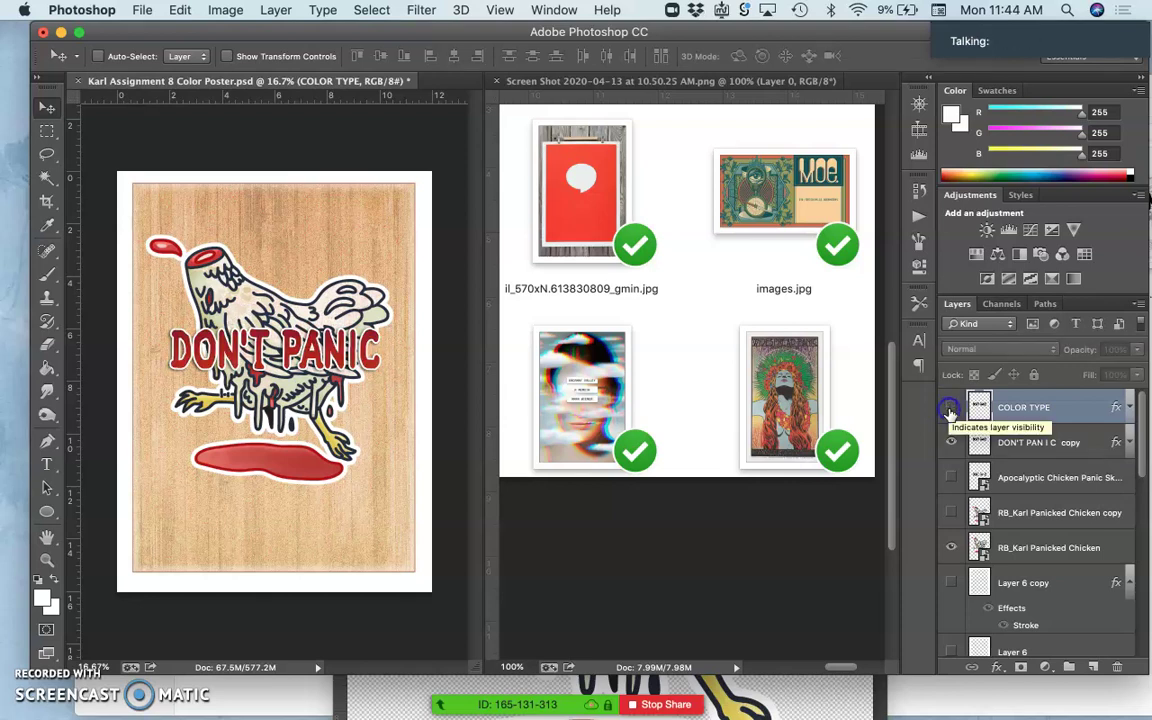
left_click(951, 410)
left_click(951, 410)
left_click(951, 442)
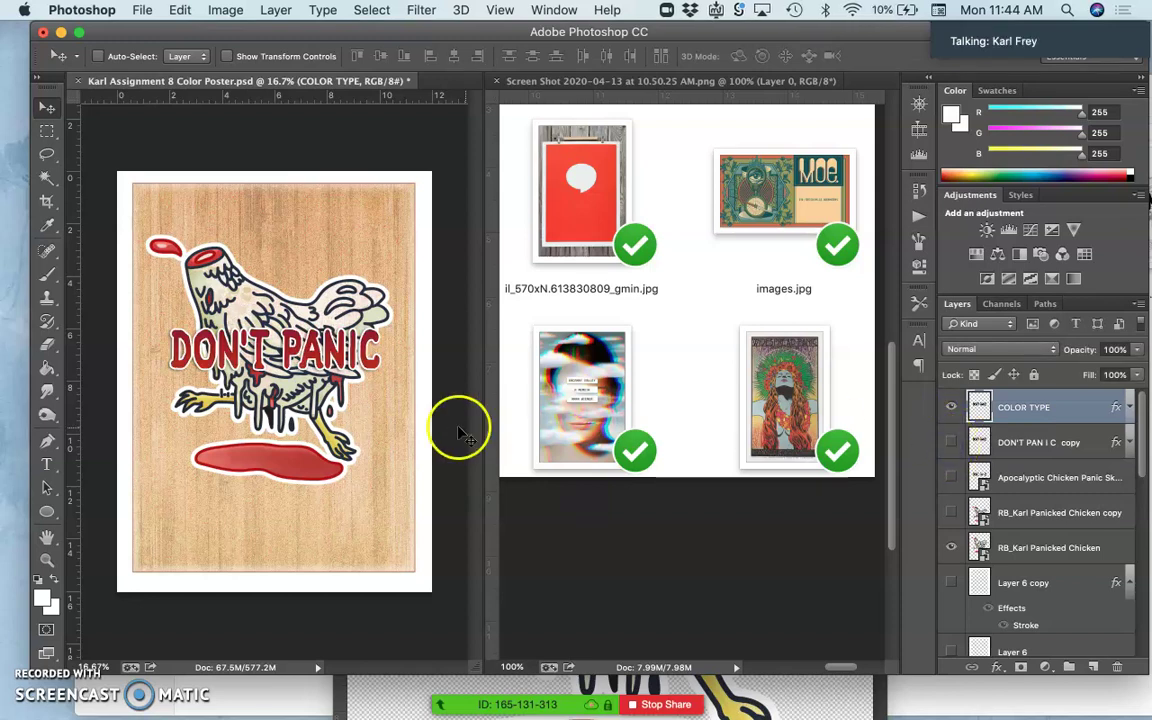
Step: Zoom in closely on the red lettering and reselect the COLOR TYPE layer
key("super+equal")
key("super+equal")
key("super+equal")
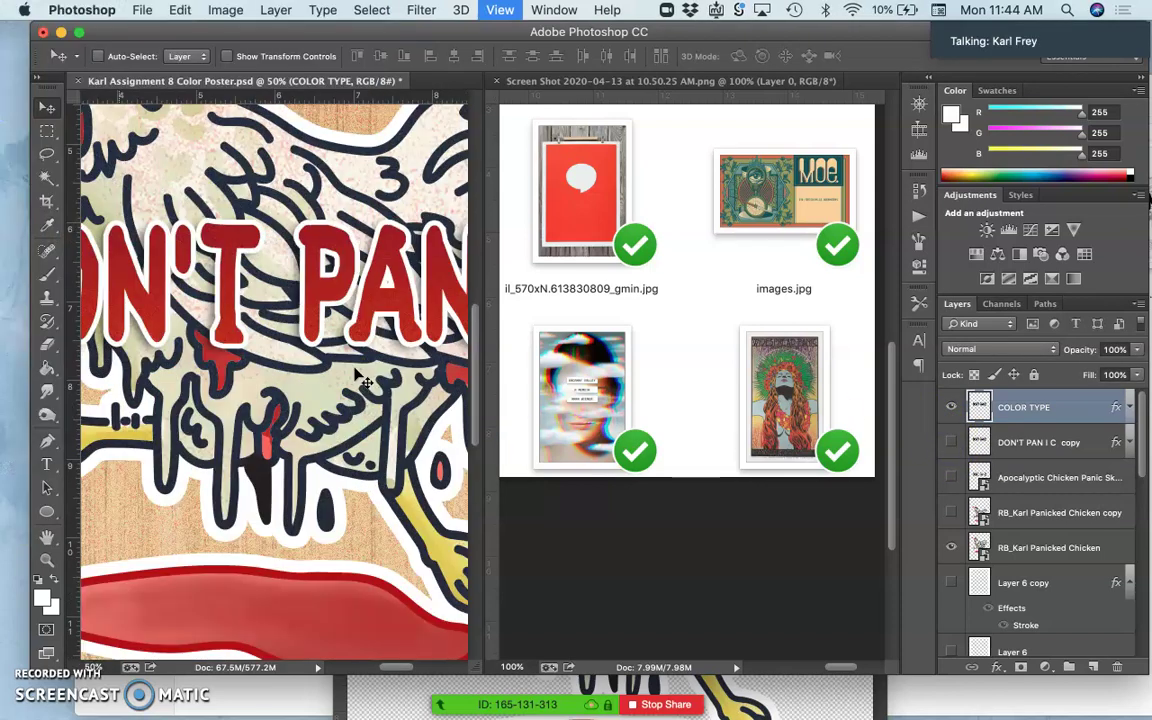
key("super+equal")
left_click(211, 258, "super")
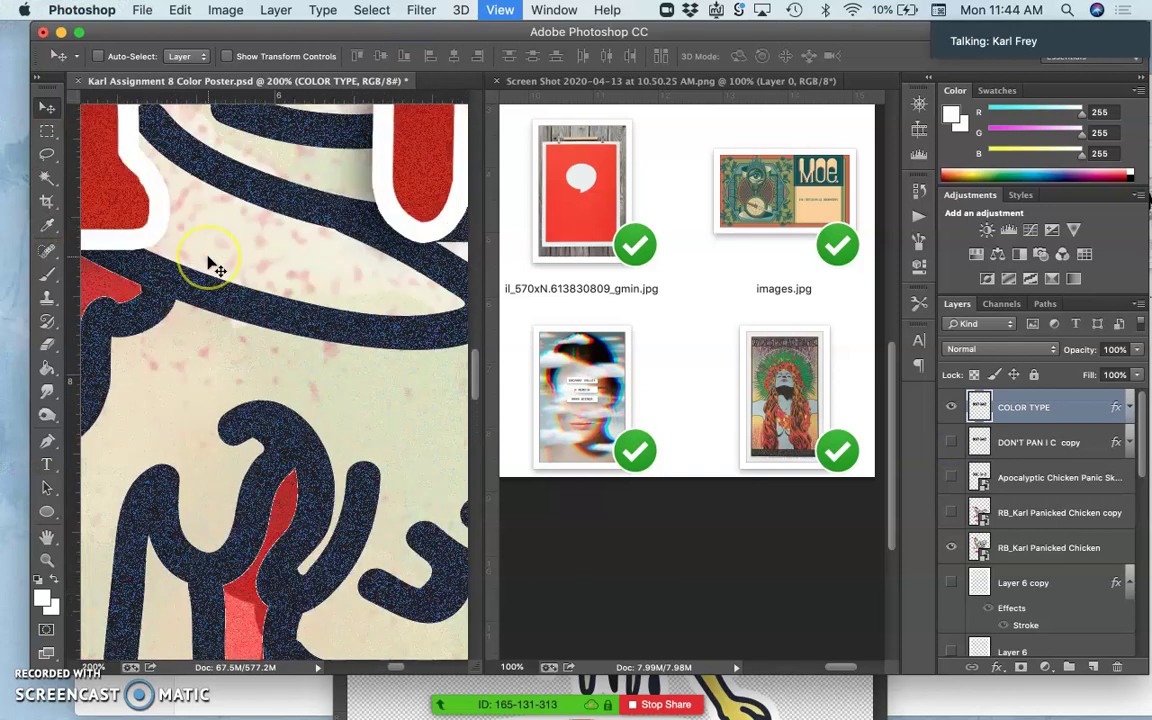
scroll(212, 262, "up", 5)
scroll(212, 262, "left", 3)
left_click(277, 249)
scroll(287, 253, "up", 5)
scroll(288, 244, "right", 2)
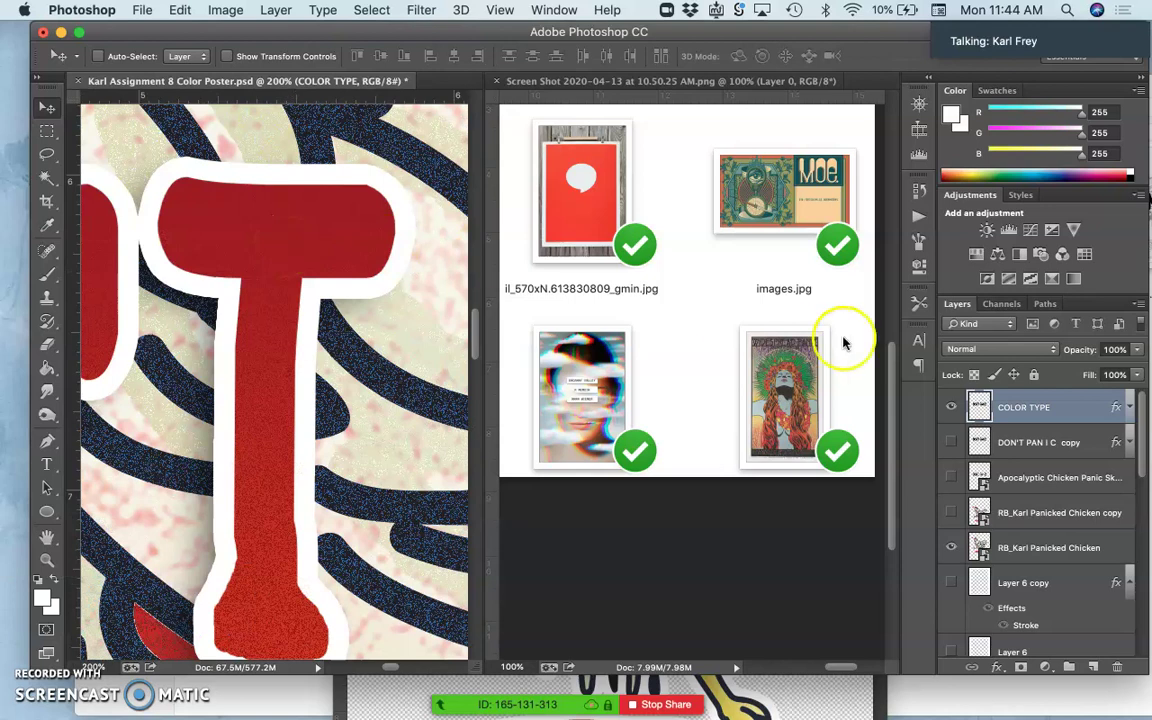
left_click(1089, 409)
Step: Thin the COLOR TYPE lettering's white stroke to 9 px
double_click(1089, 409)
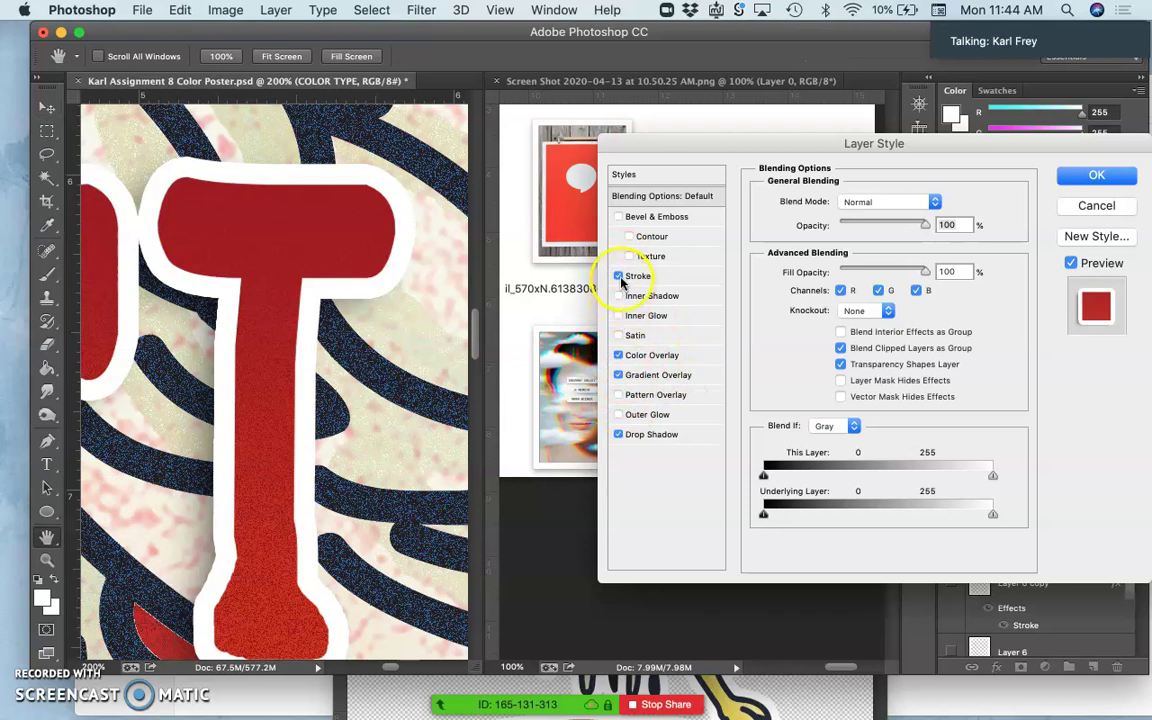
left_click(645, 276)
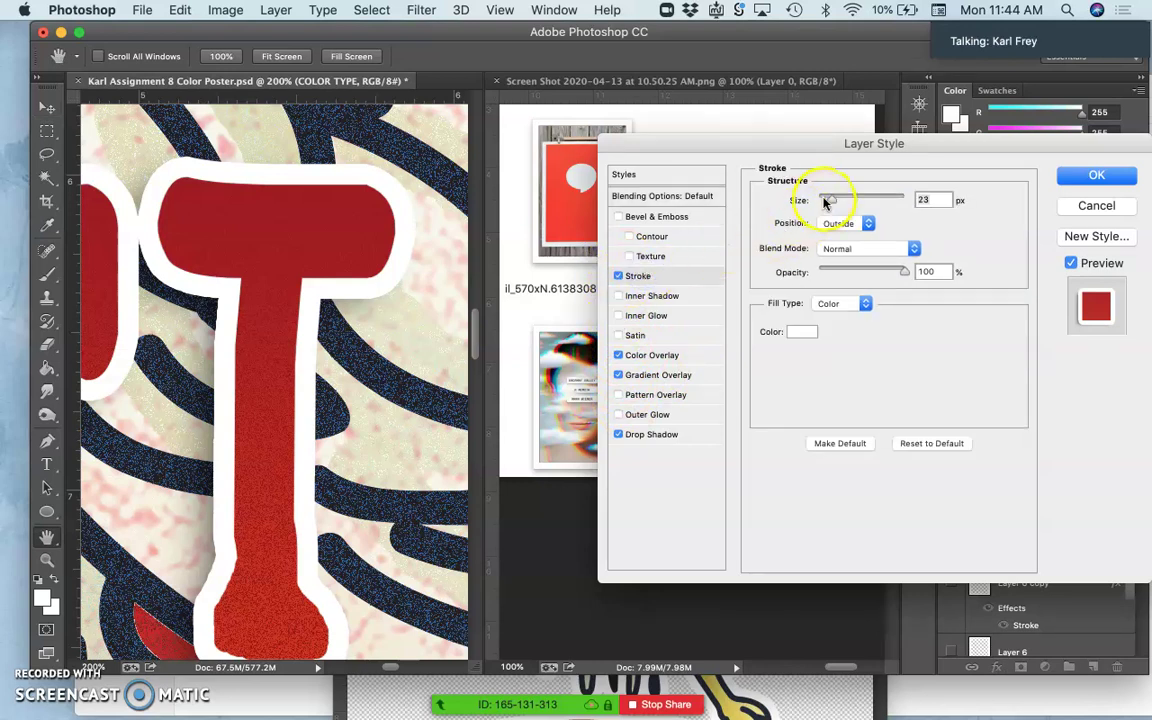
left_click_drag(826, 202, 826, 201)
Step: Add Bevel & Emboss with Texture at 35% scale and -79% depth, with Contour left off
left_click(618, 217)
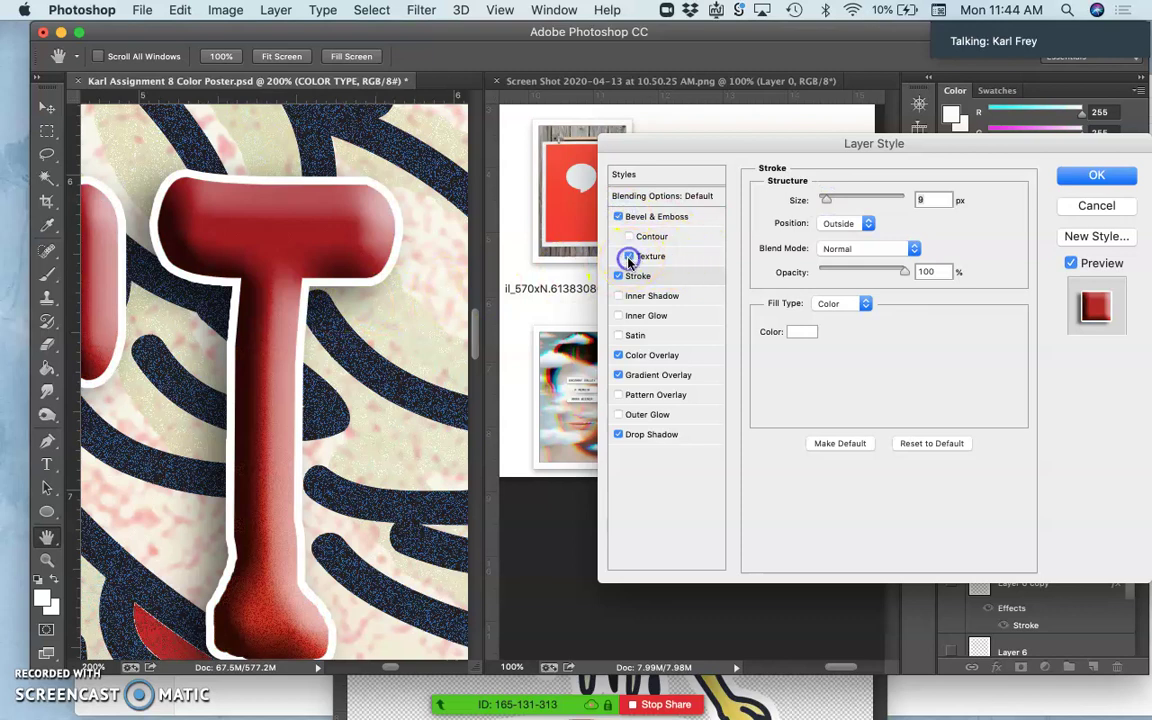
left_click(628, 258)
left_click(656, 257)
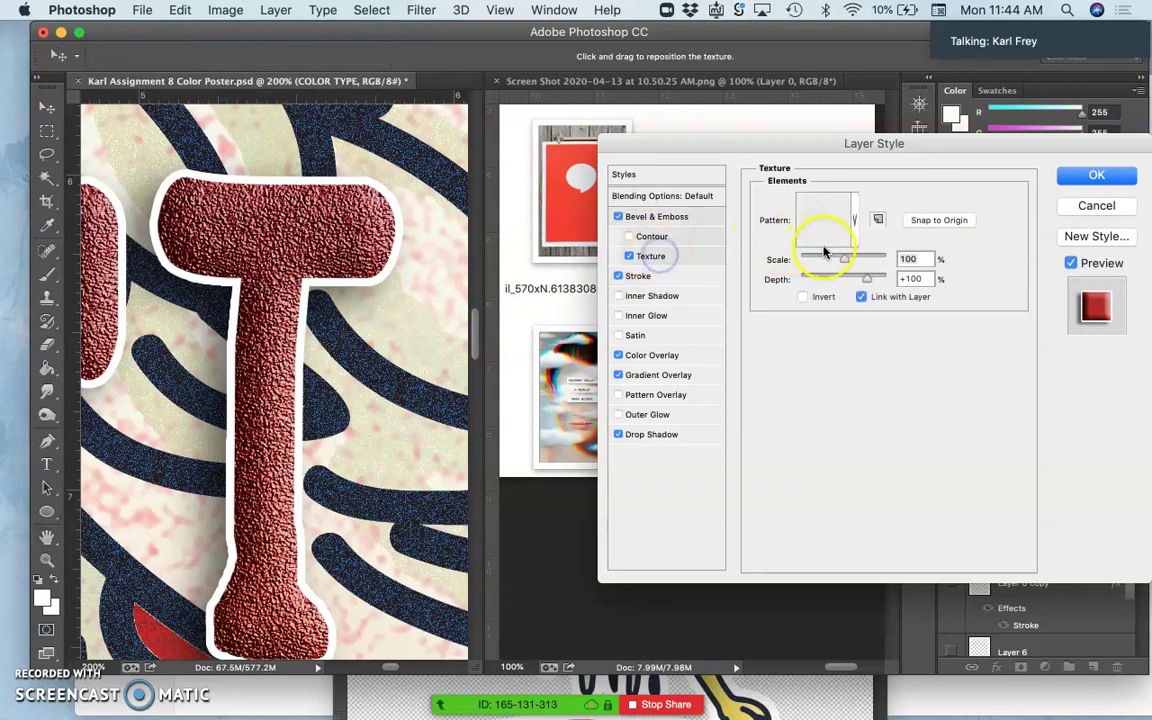
left_click_drag(817, 260, 810, 261)
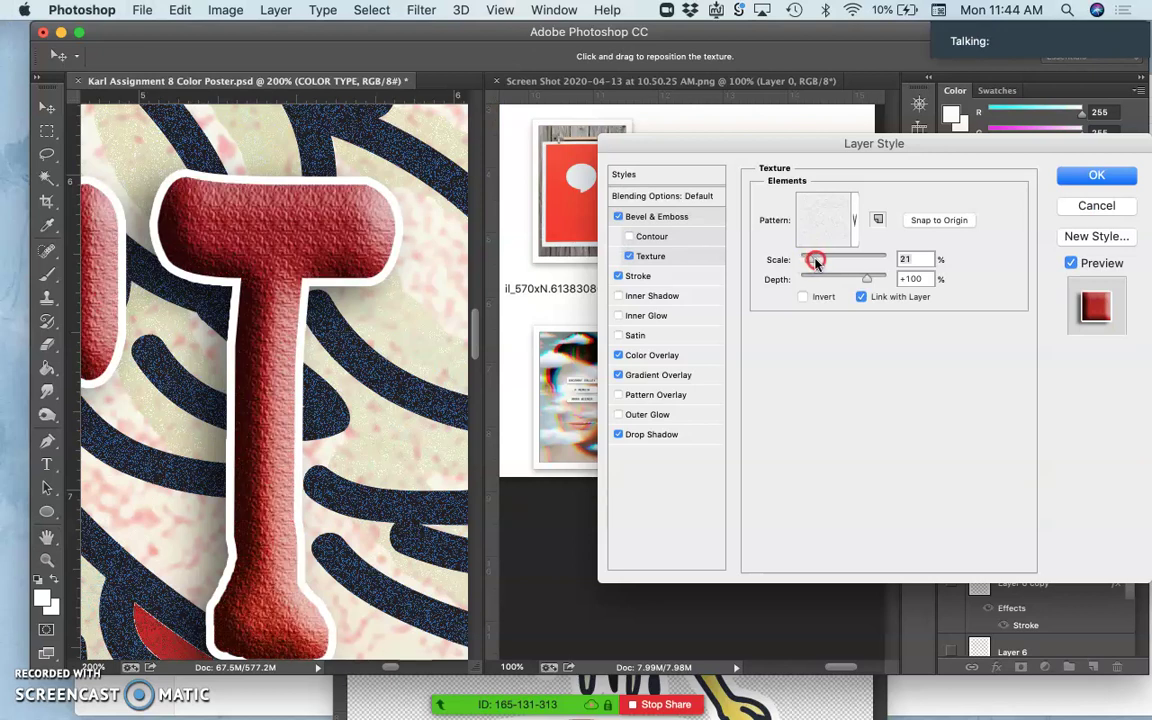
left_click_drag(816, 262, 828, 287)
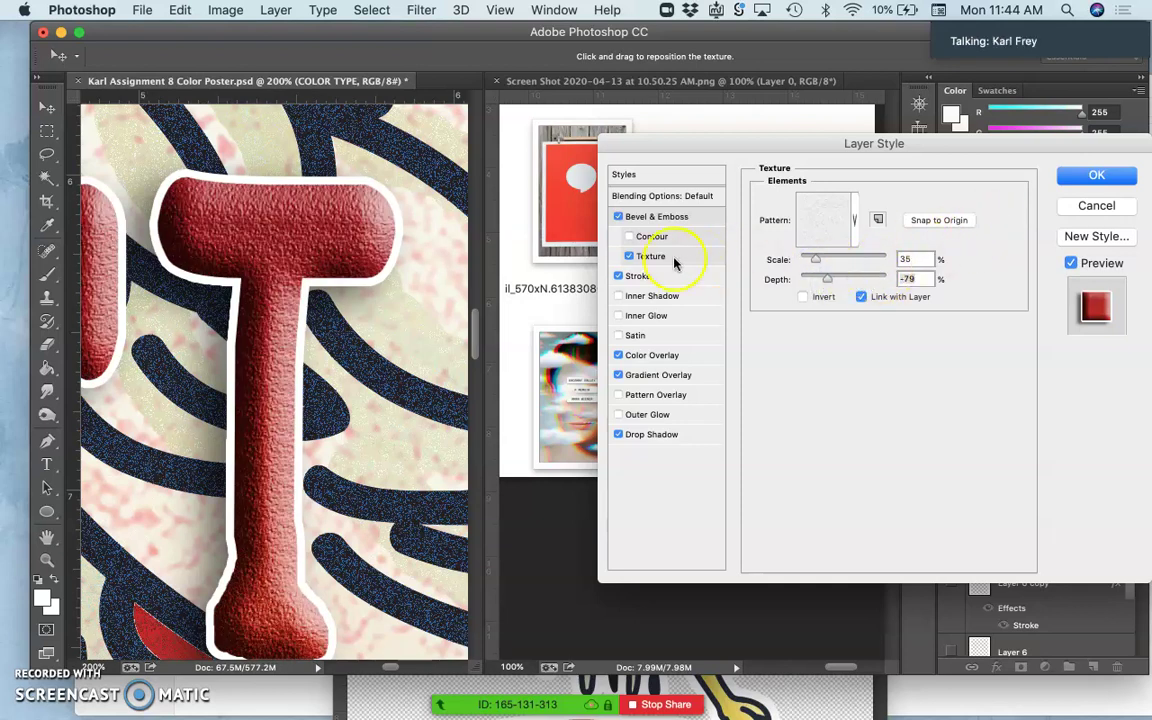
left_click(628, 237)
left_click(642, 237)
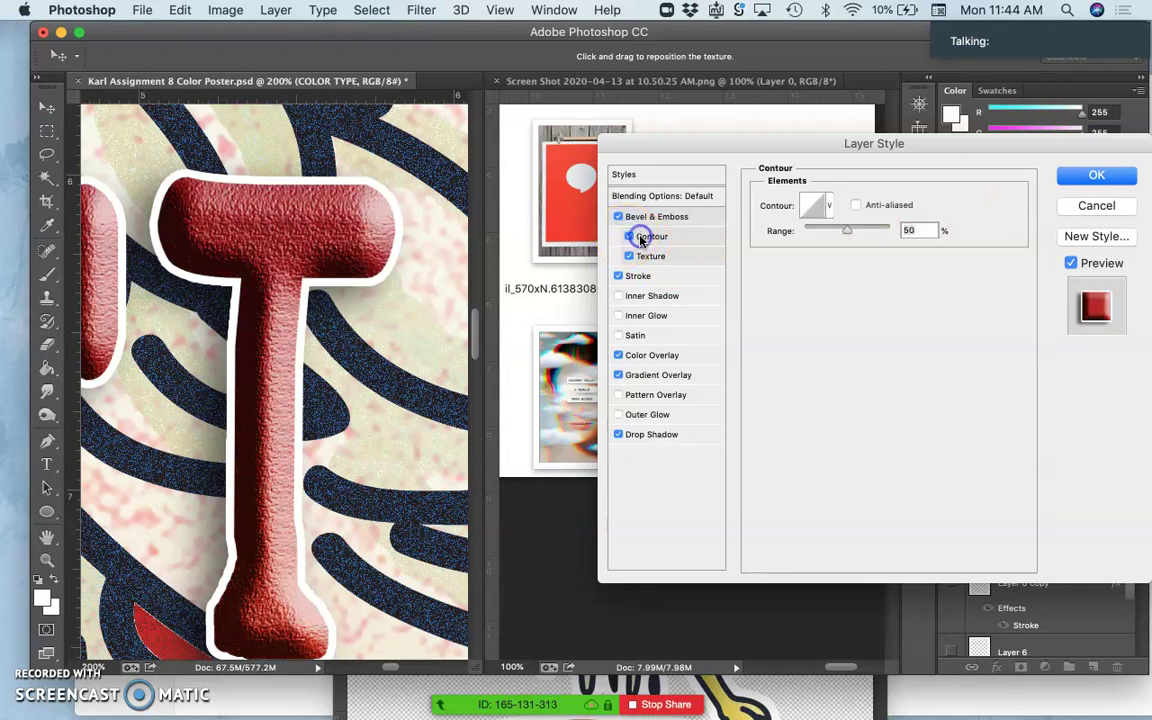
left_click(628, 237)
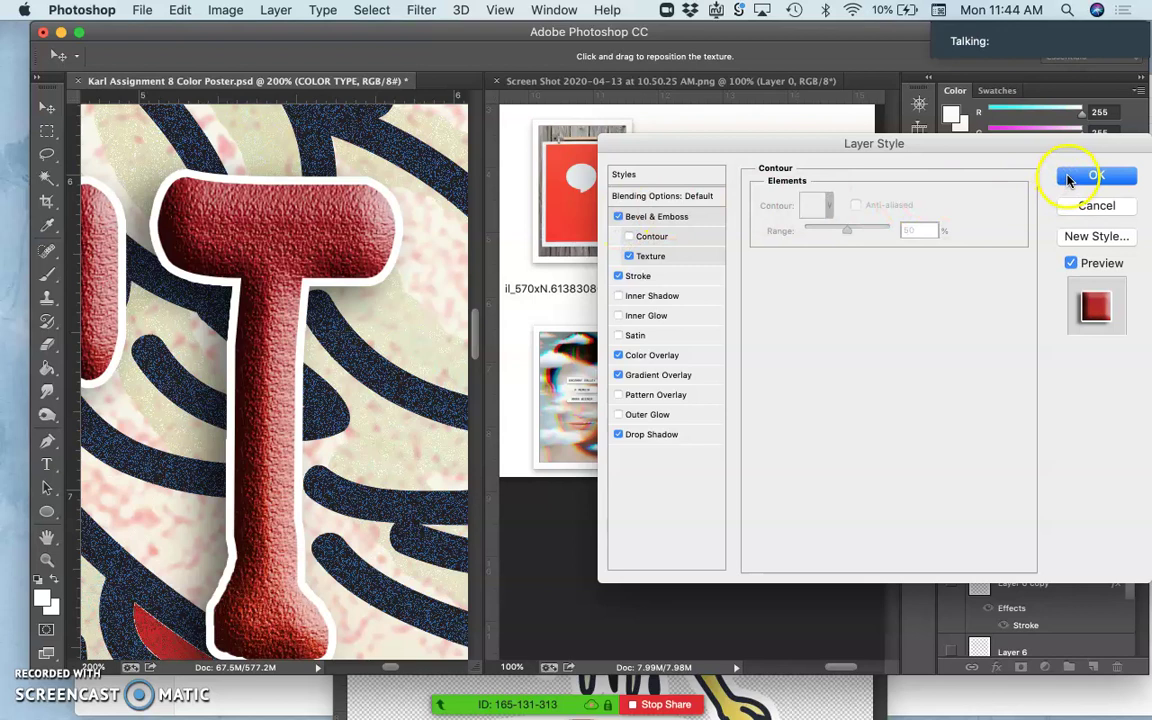
left_click(1068, 178)
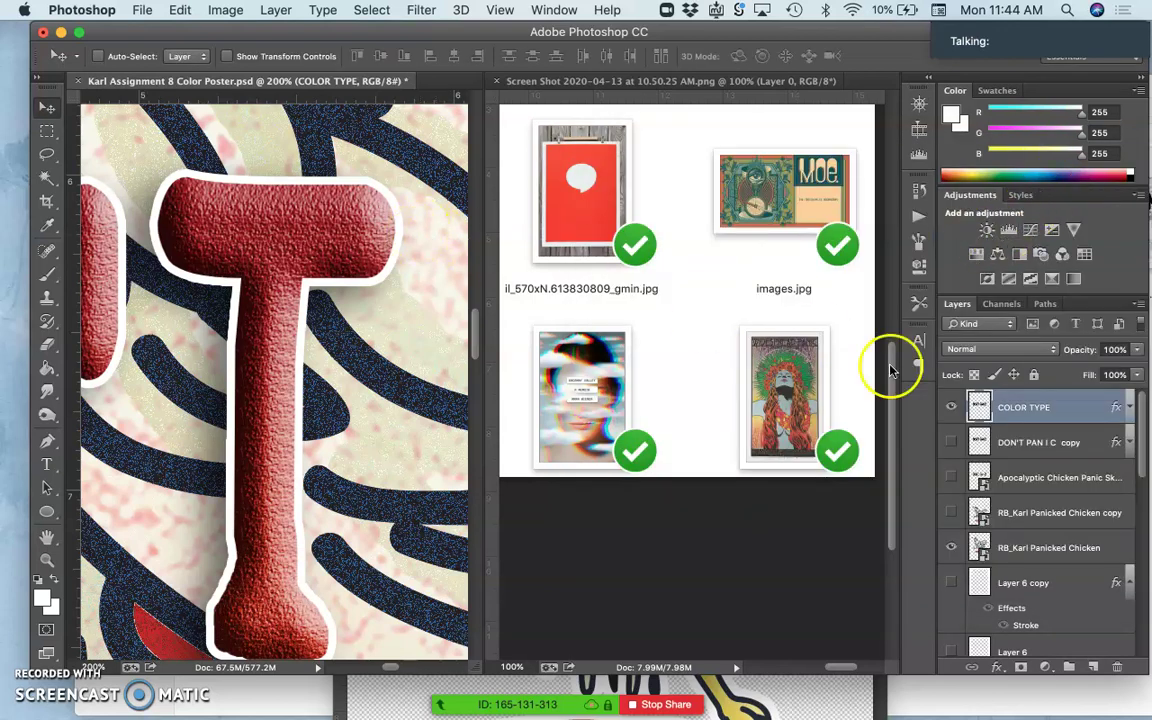
Step: Lower the bevel's highlight opacity to 51% and shadow opacity to 27%
left_click(1085, 408)
double_click(1043, 413)
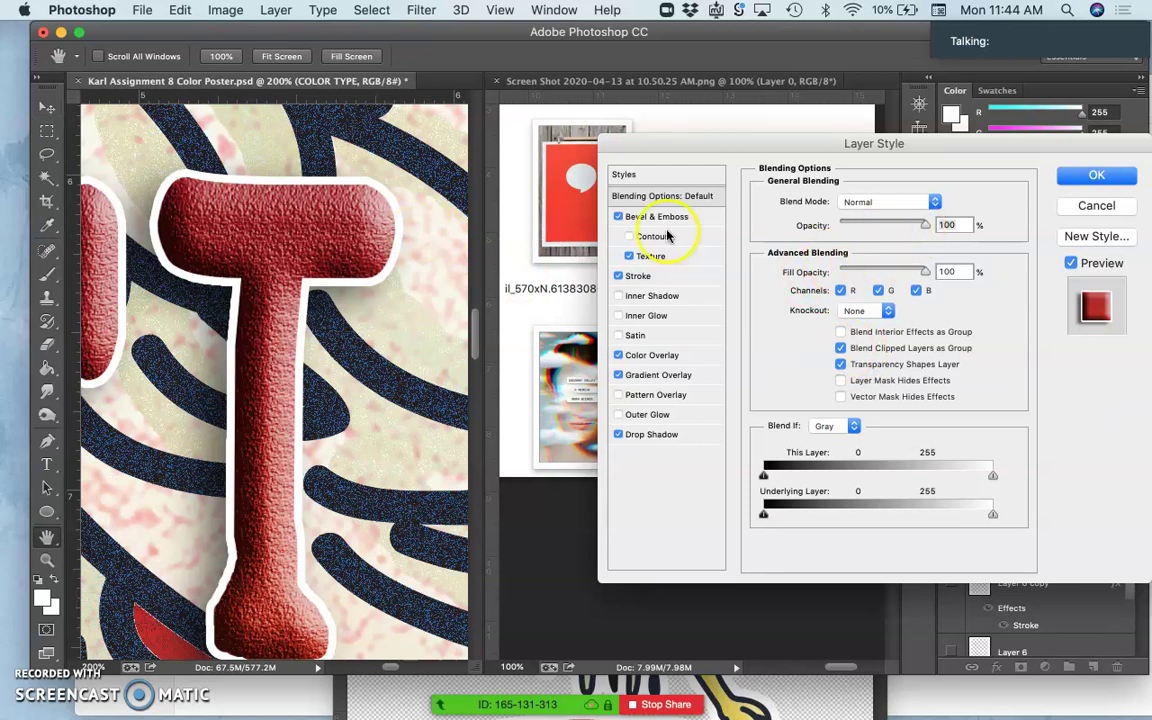
left_click(658, 216)
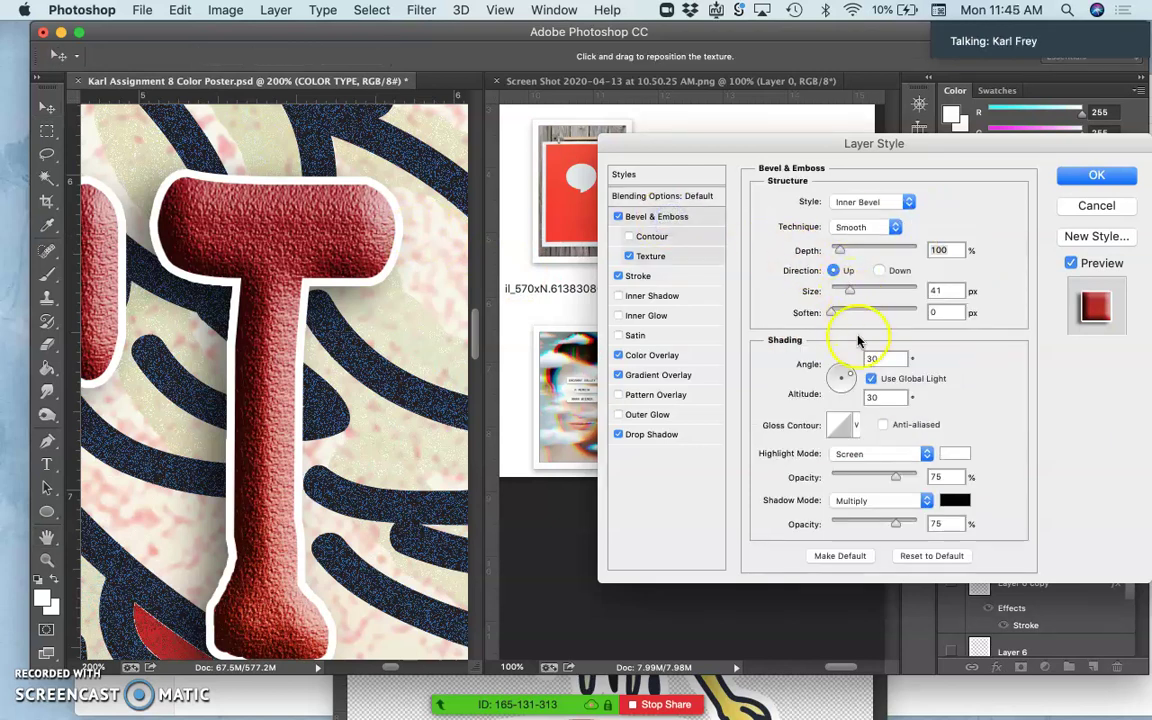
left_click_drag(895, 477, 870, 477)
left_click_drag(894, 523, 893, 524)
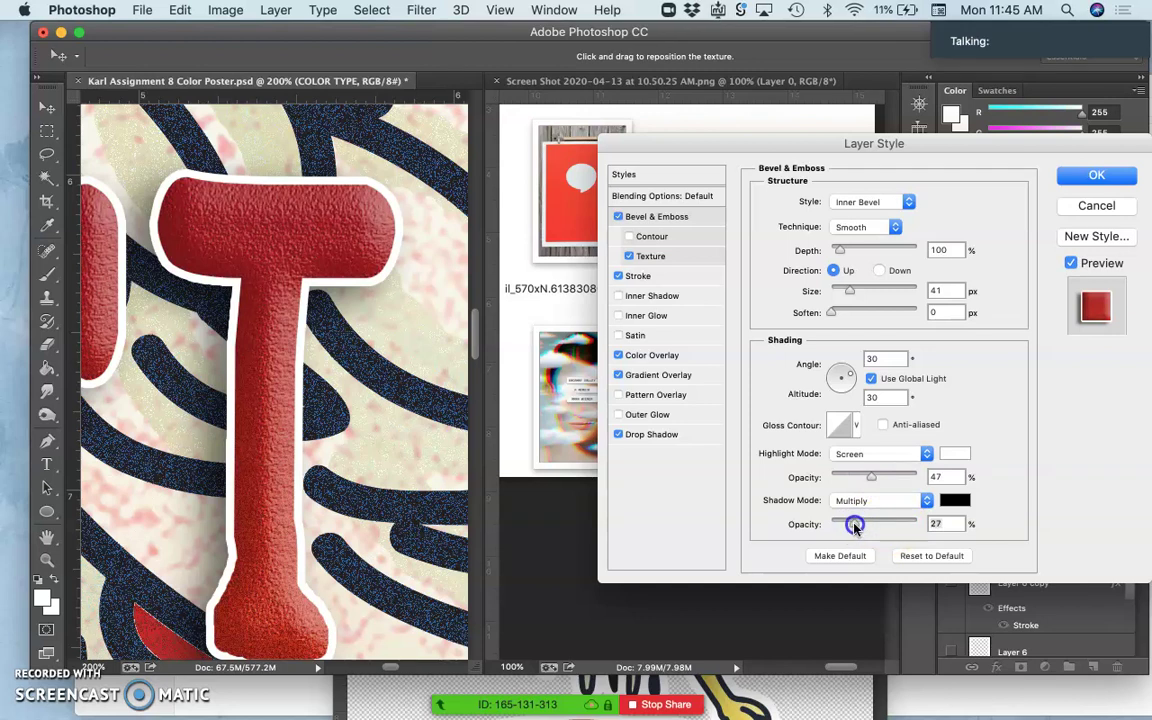
left_click_drag(869, 478, 874, 478)
left_click(847, 375)
Step: Set the bevel light to 74° angle at 11° altitude, then compare with the bevel off and on
left_click_drag(847, 375, 841, 368)
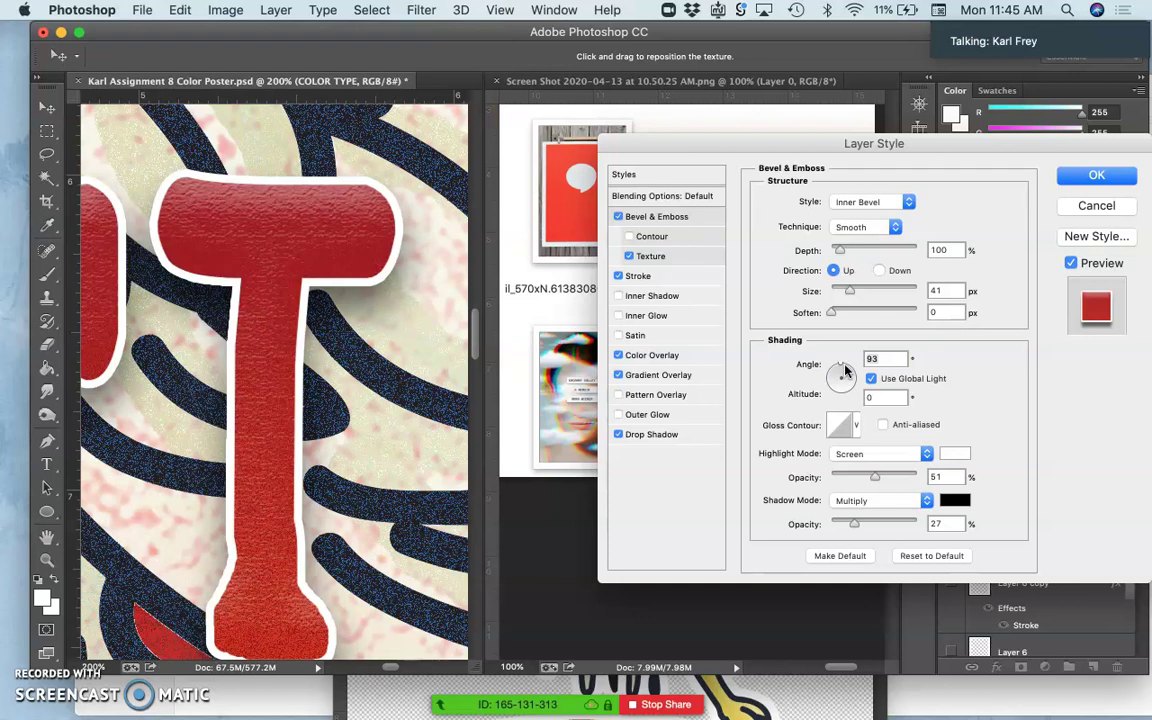
left_click_drag(845, 371, 845, 372)
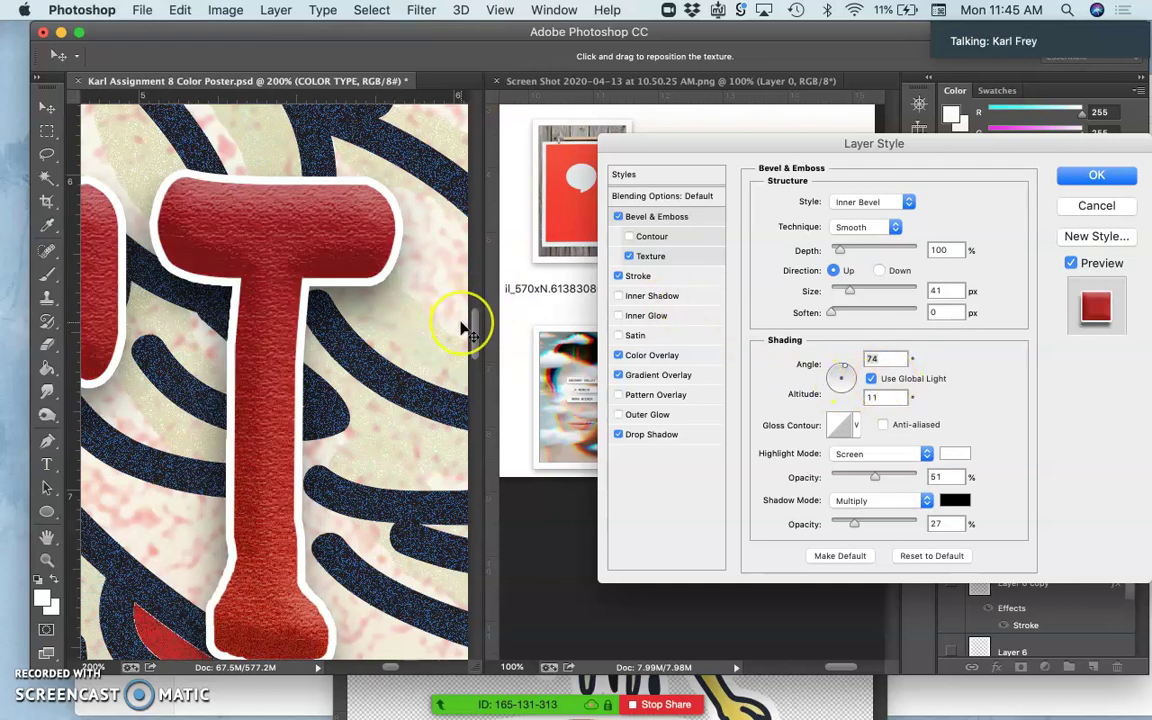
key("super+minus")
key("super+minus")
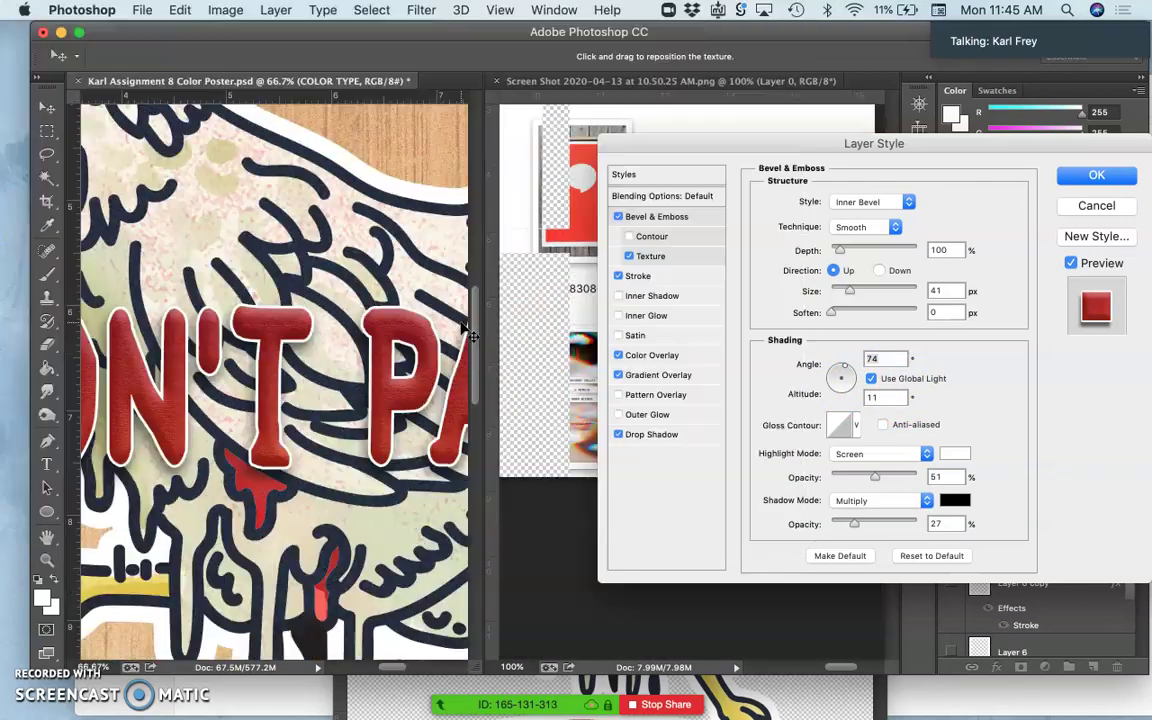
key("super+minus")
key("super+minus")
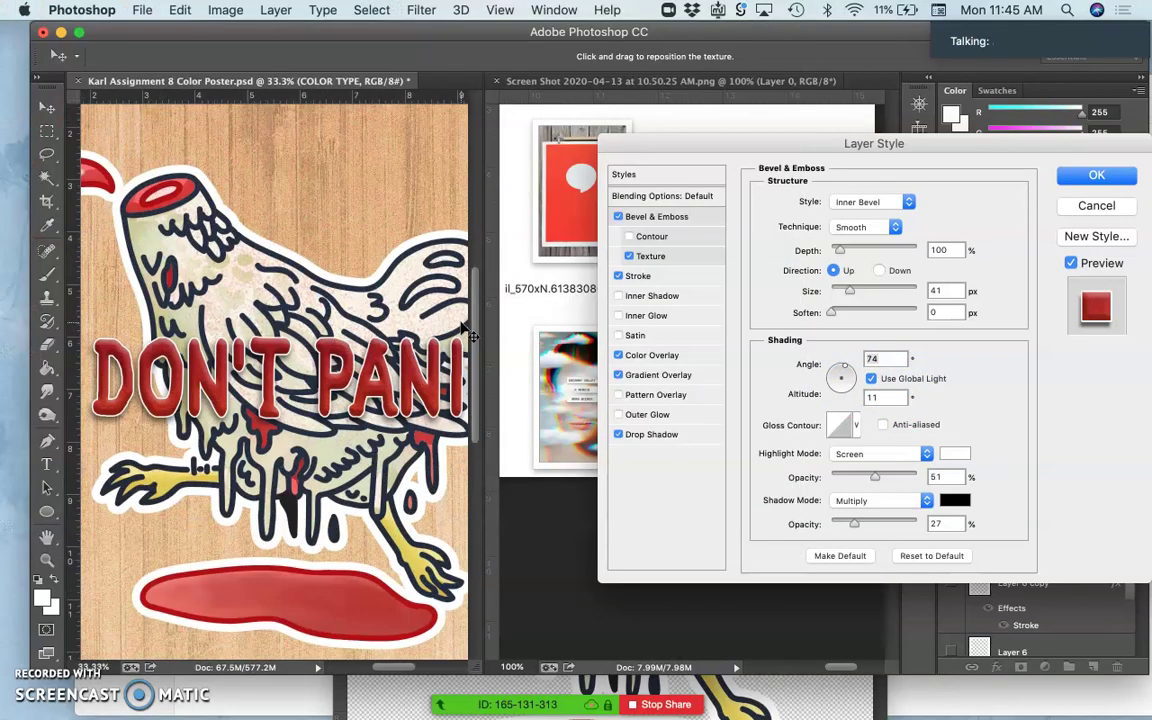
key("super+minus")
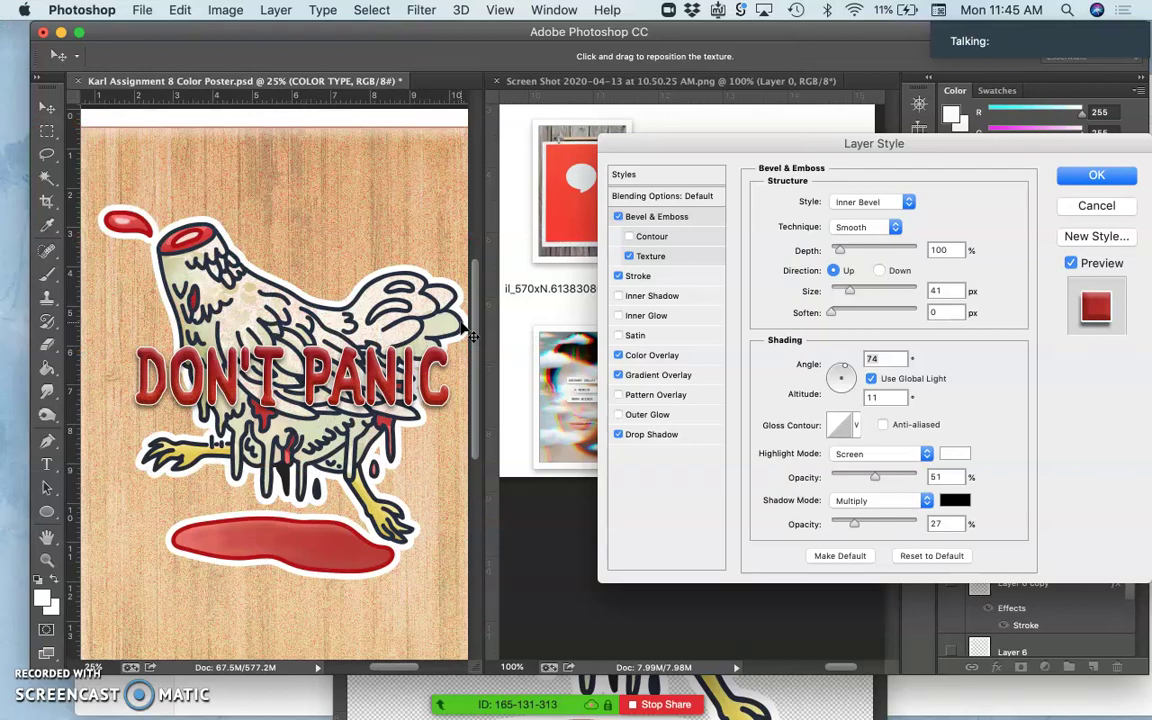
key("super+minus")
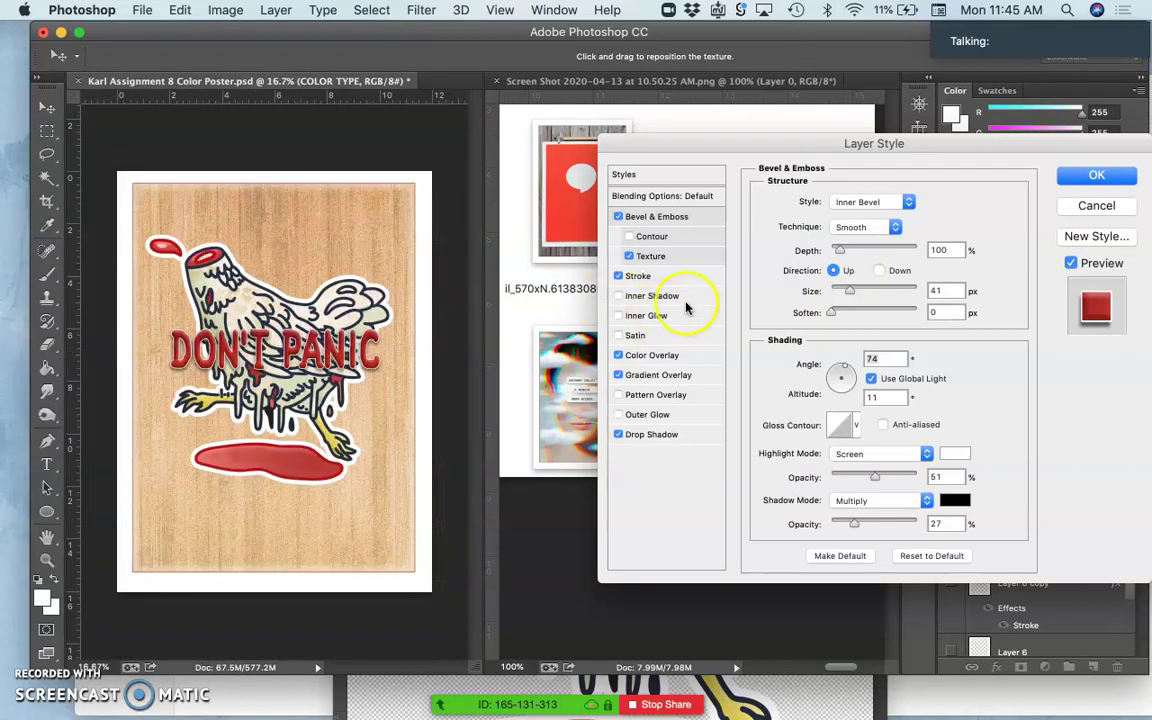
left_click(618, 218)
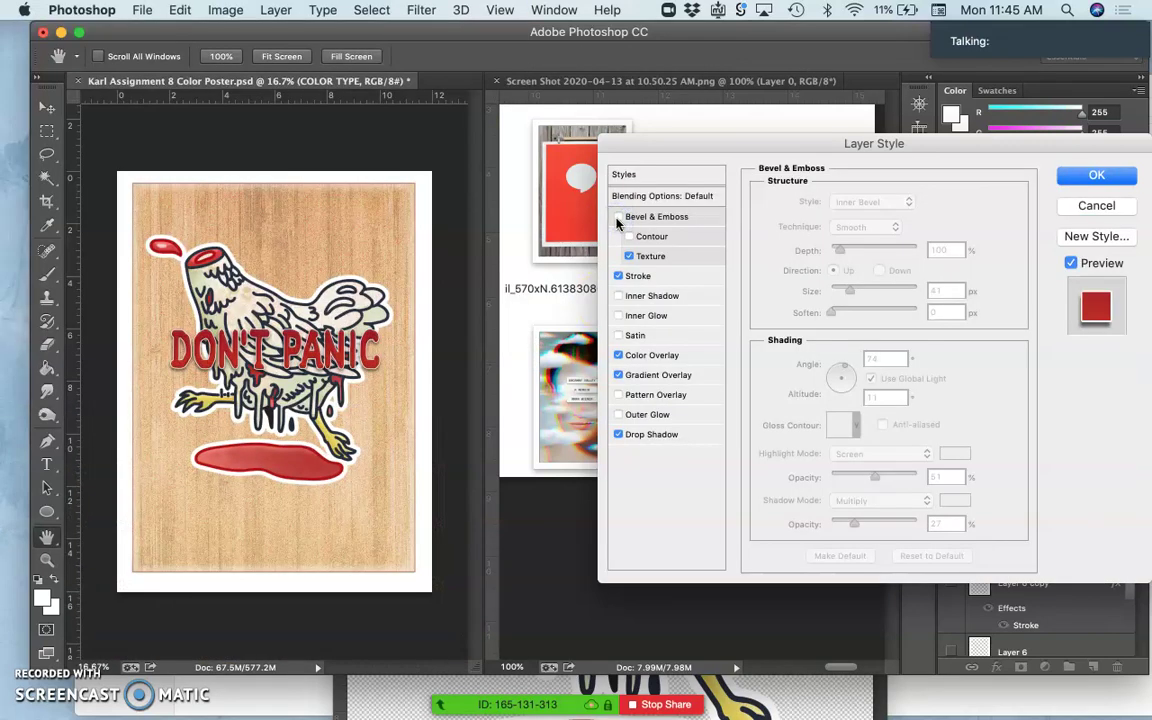
left_click(618, 218)
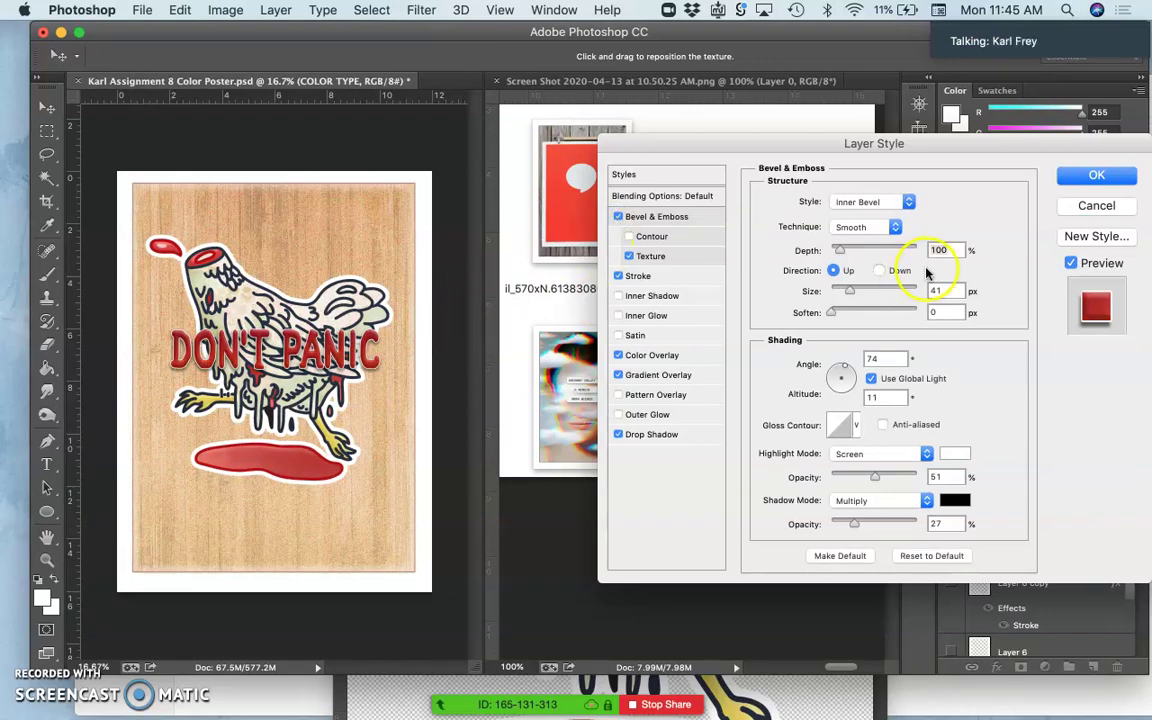
left_click(1097, 177)
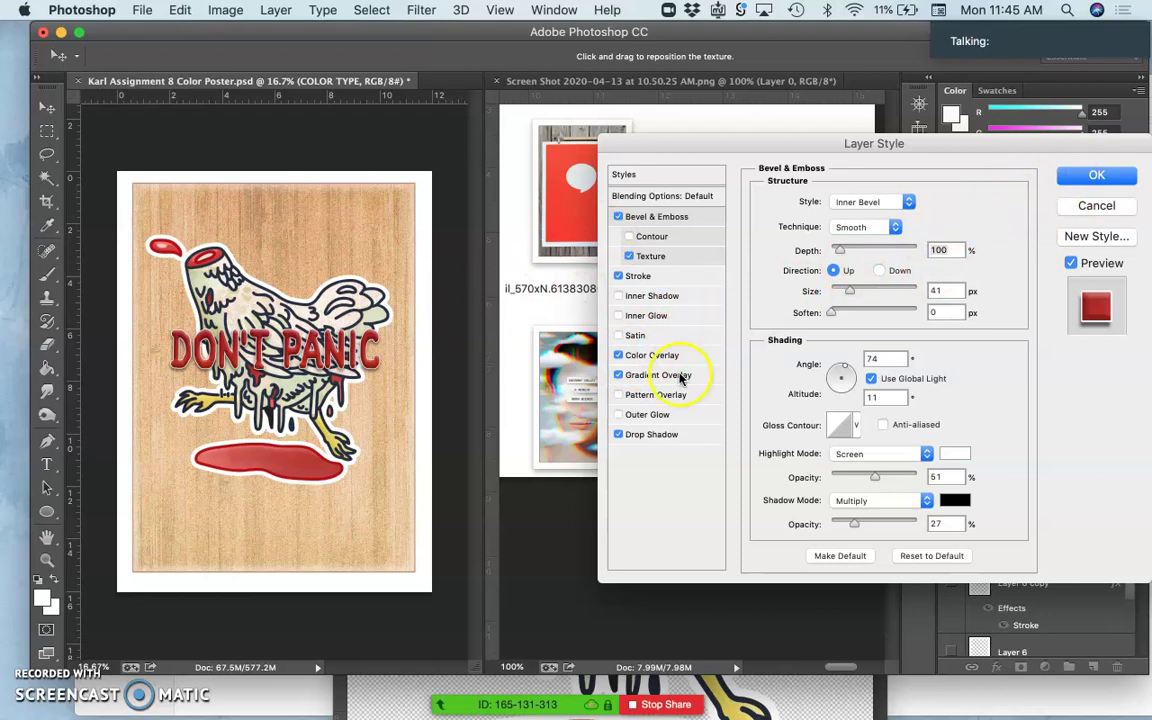
Step: Add an Inner Glow to the lettering using Dissolve blend mode at 20% opacity
left_click(619, 316)
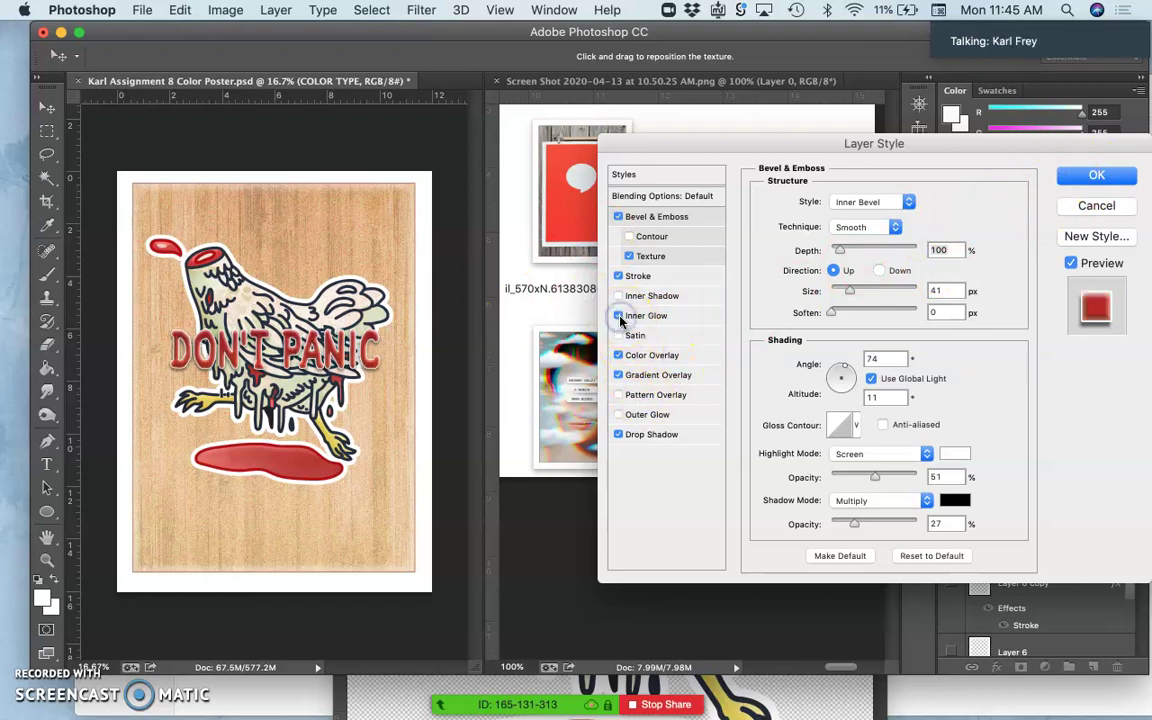
key("super+equal")
key("super+equal")
key("super+equal")
key("super+equal")
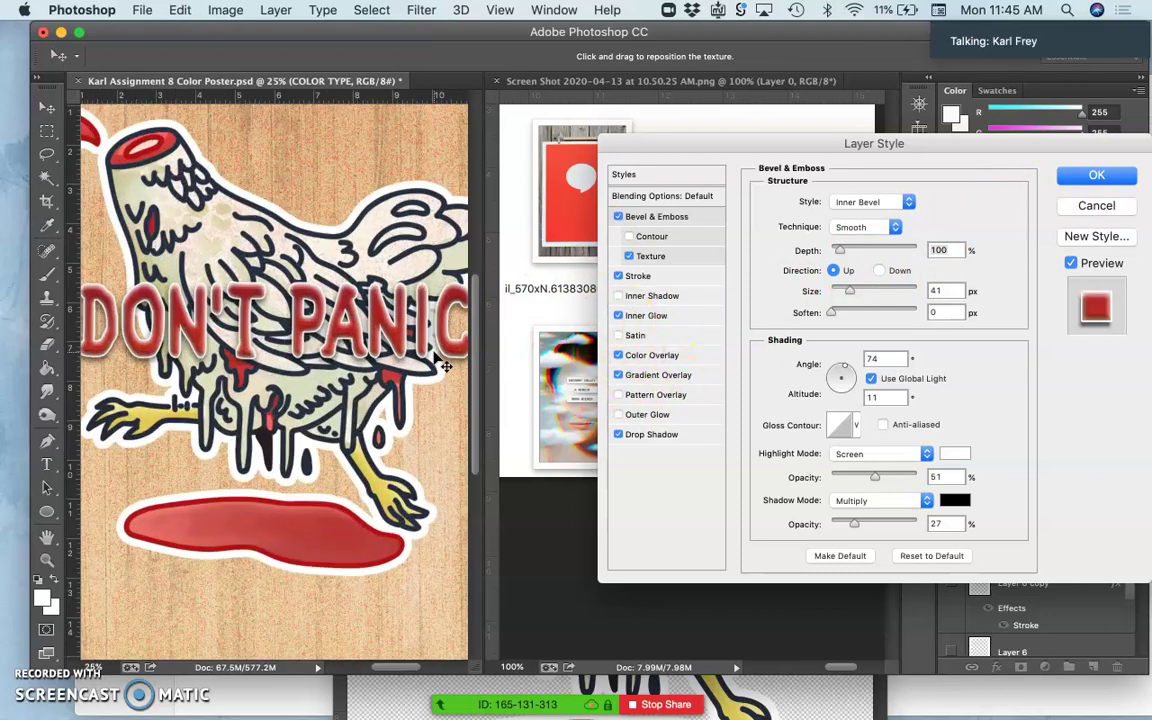
key("super+equal")
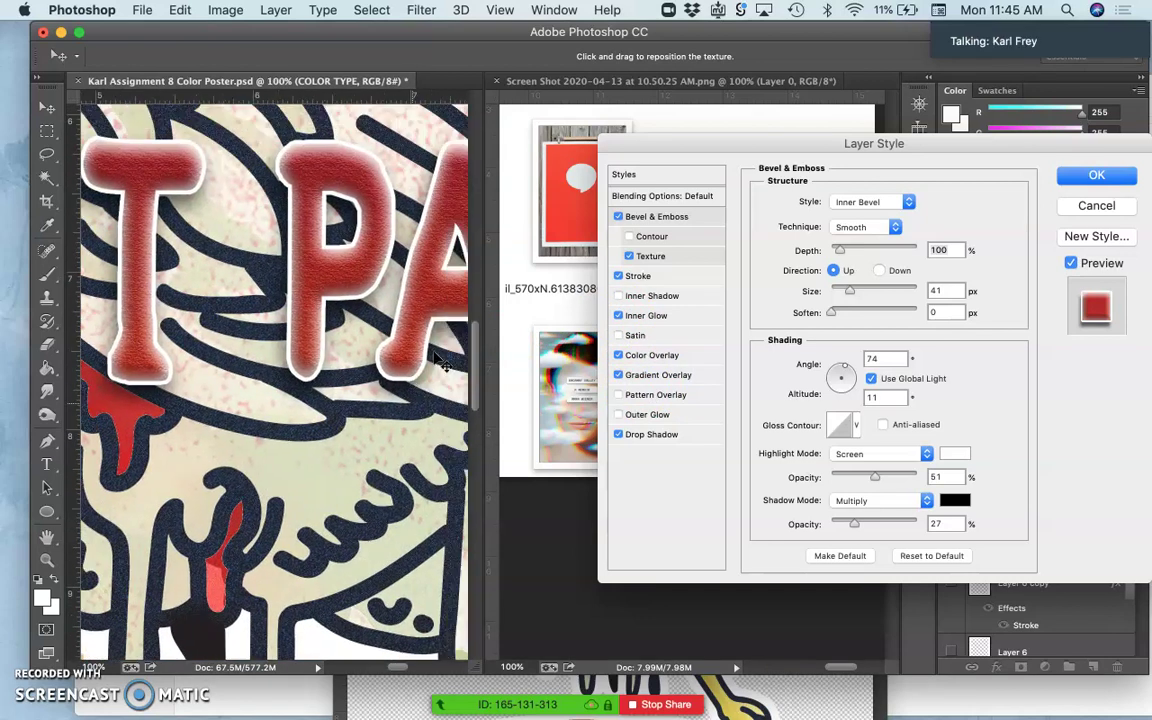
scroll(440, 362, "up", 3)
left_click(650, 315)
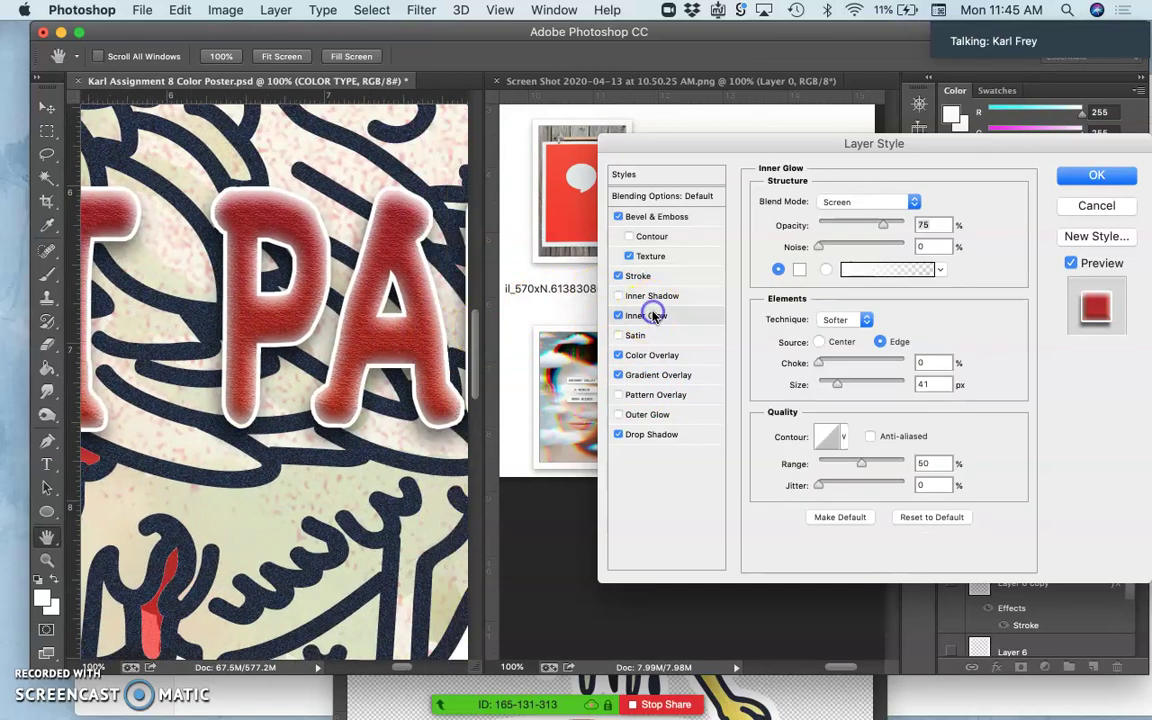
left_click(848, 201)
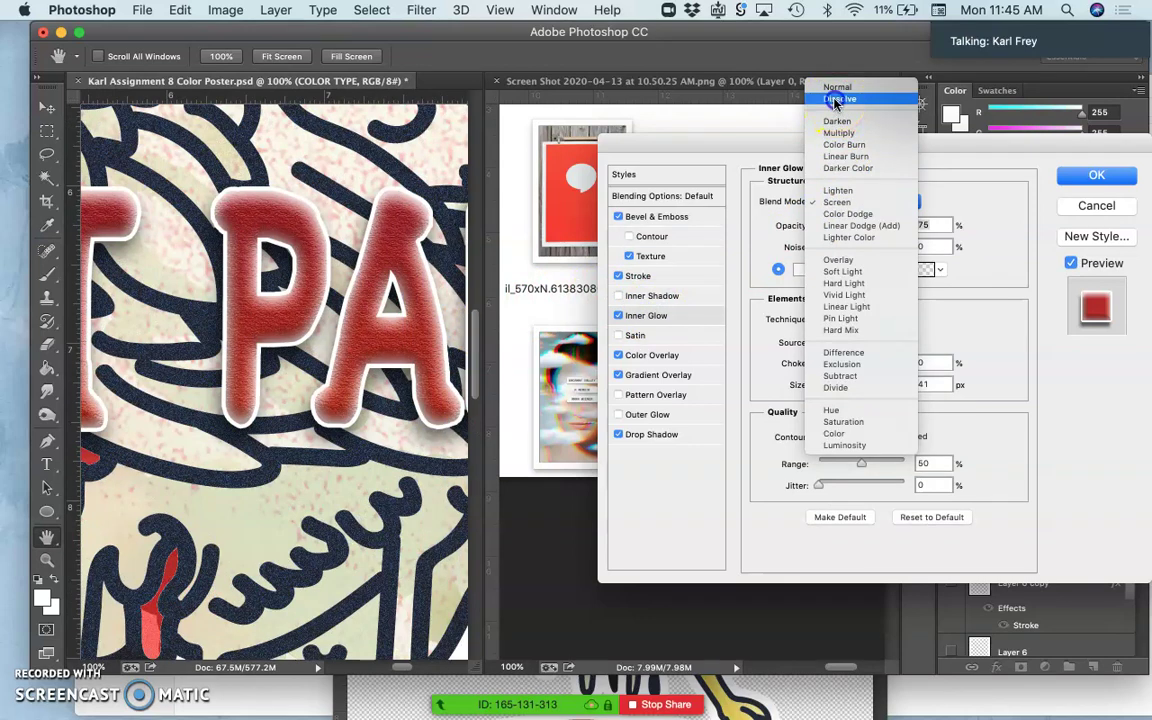
left_click(836, 101)
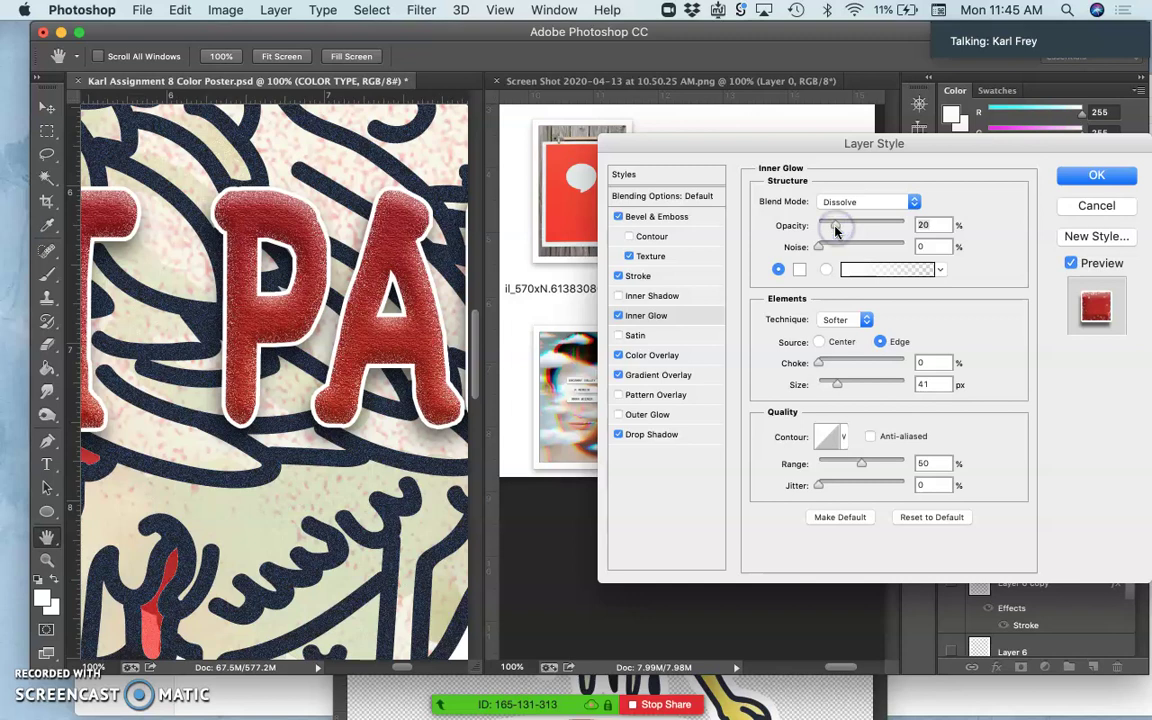
Step: Colour the glow pale cream (#e7e2b7), sampled from the poster background
left_click(800, 271)
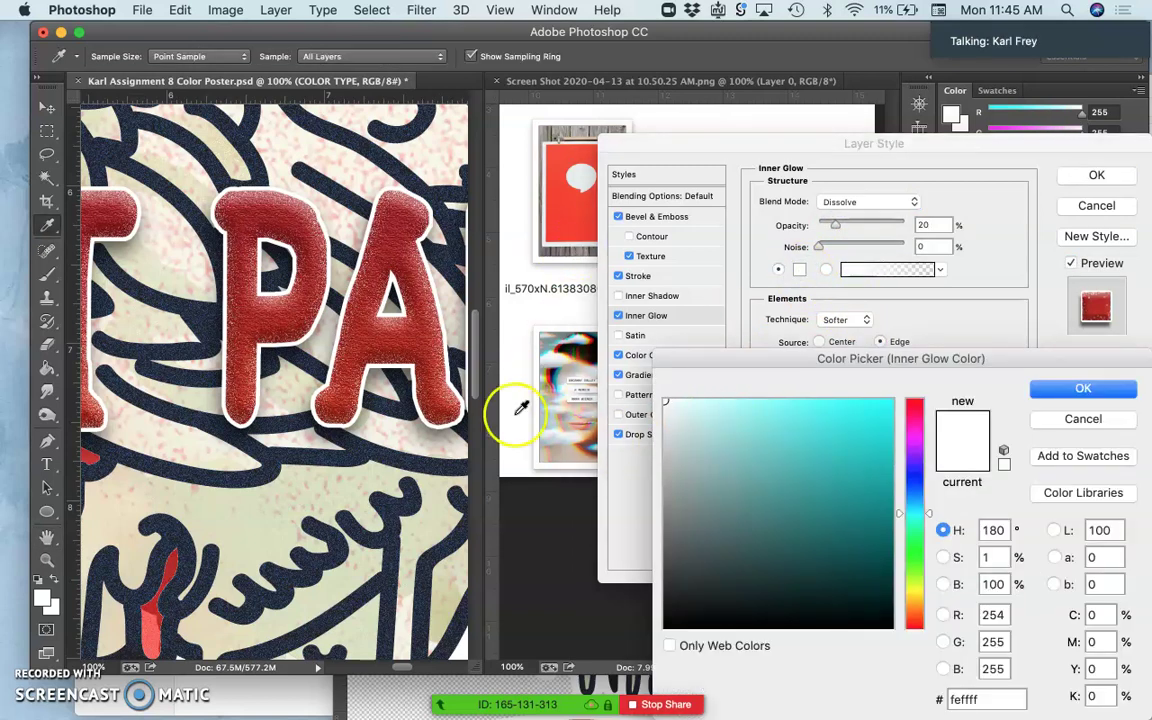
left_click(268, 535)
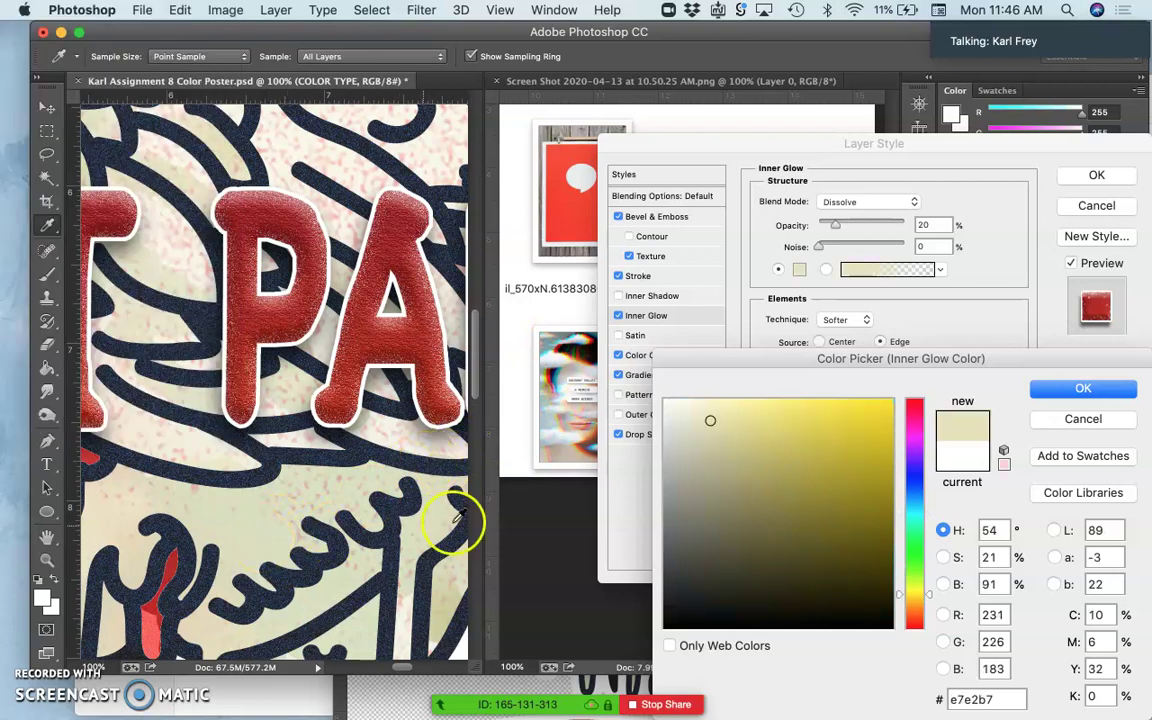
left_click(1050, 392)
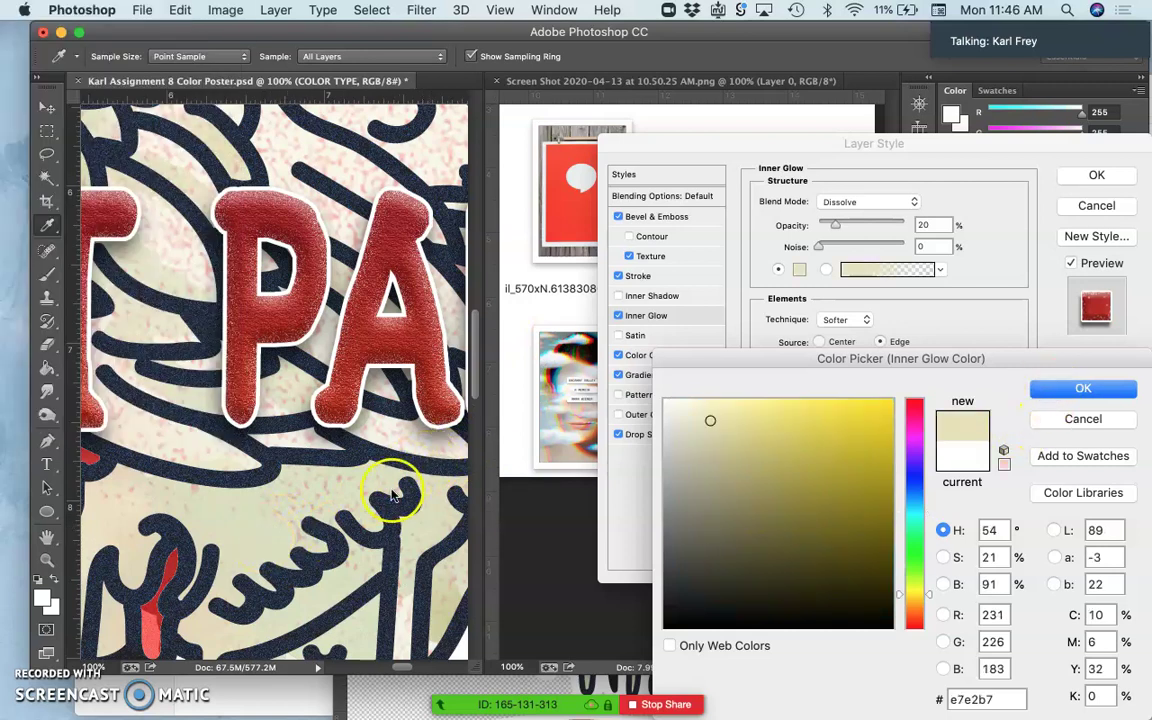
left_click(367, 432, "super")
left_click(367, 432, "super")
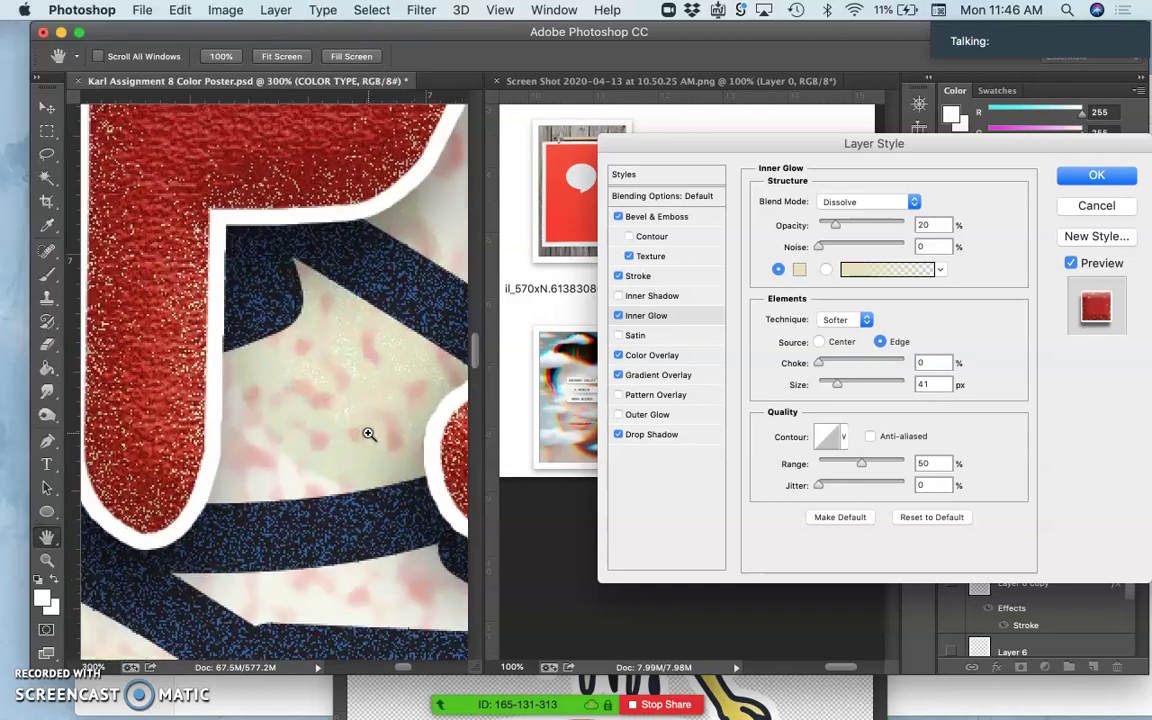
left_click(285, 360, "super")
scroll(287, 361, "up", 5)
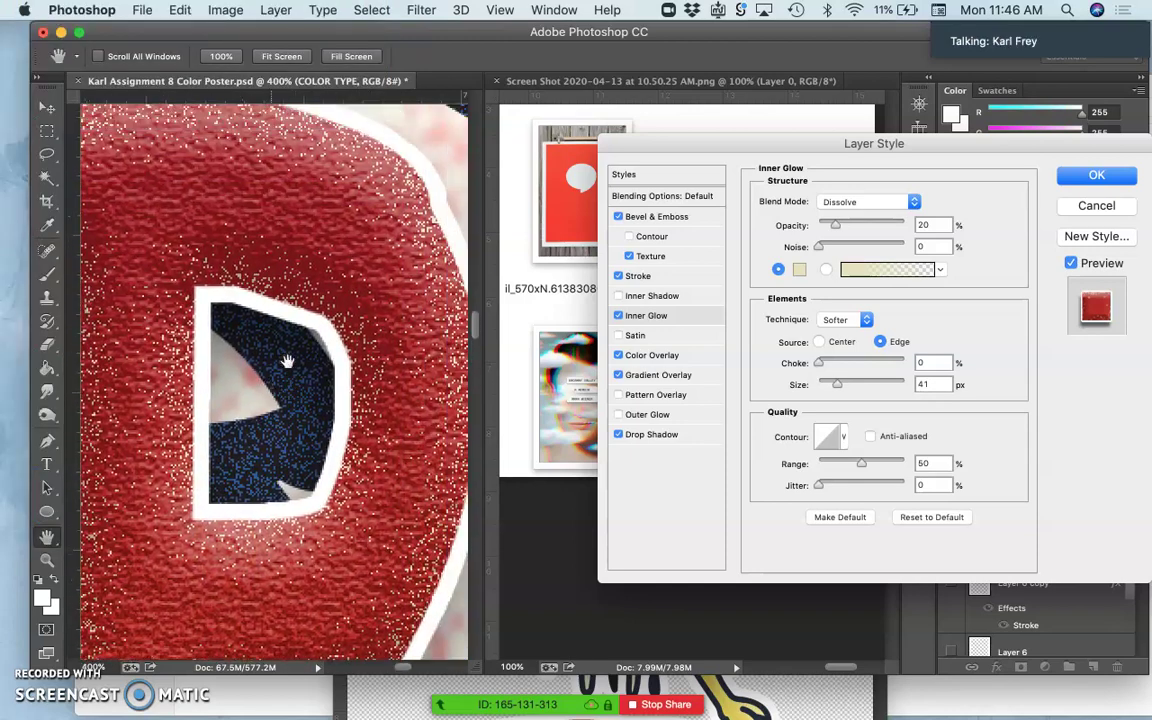
scroll(287, 361, "down", 5)
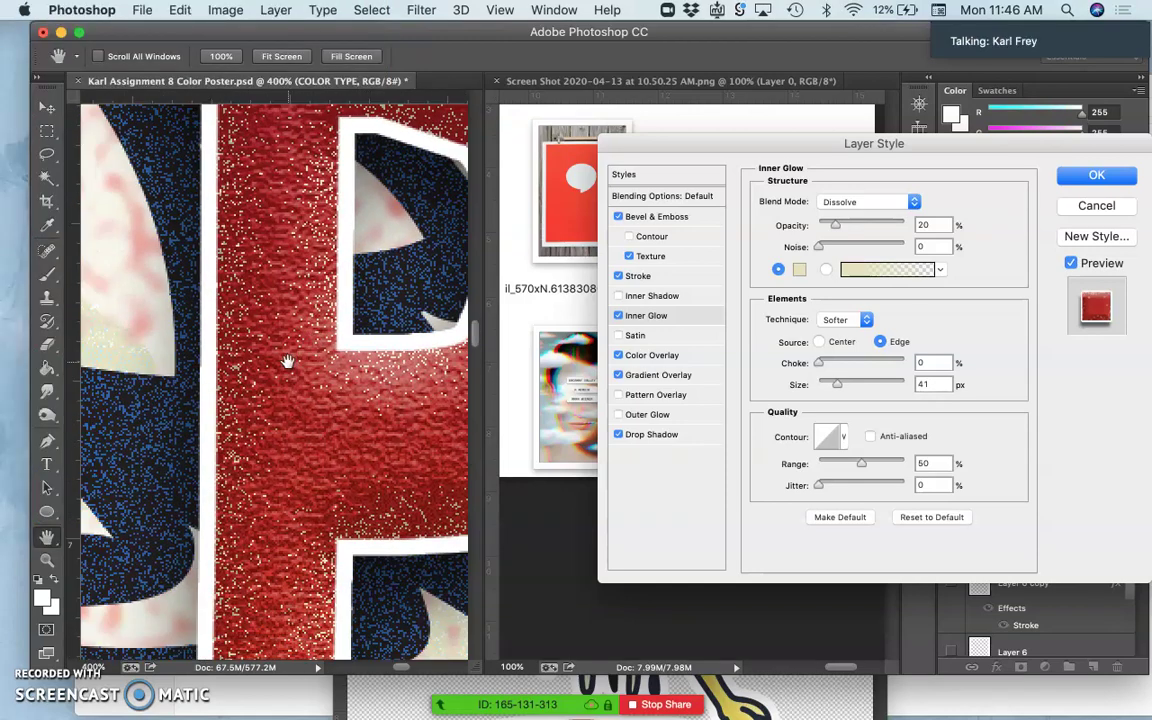
left_click(288, 362, "alt")
left_click(288, 362, "alt")
left_click(288, 362, "alt")
left_click(288, 362, "alt")
left_click(288, 362, "alt")
left_click(288, 362, "alt")
left_click(288, 362, "alt")
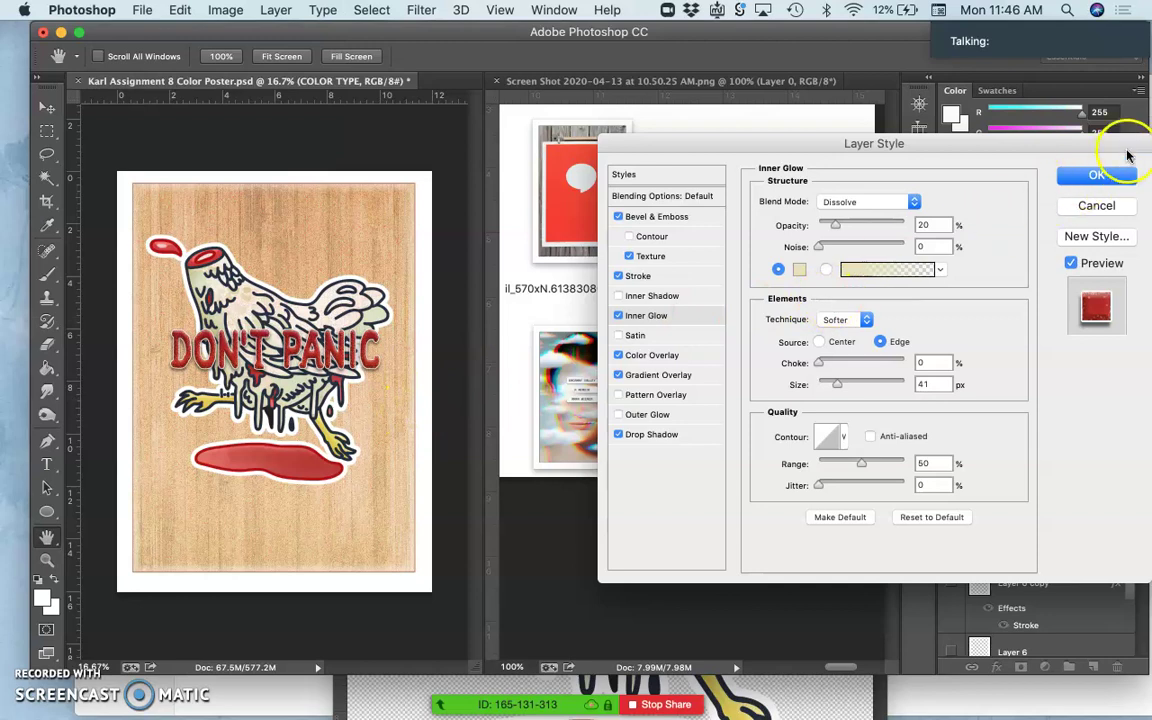
Step: Apply the finished layer style to the COLOR TYPE lettering
left_click(1098, 176)
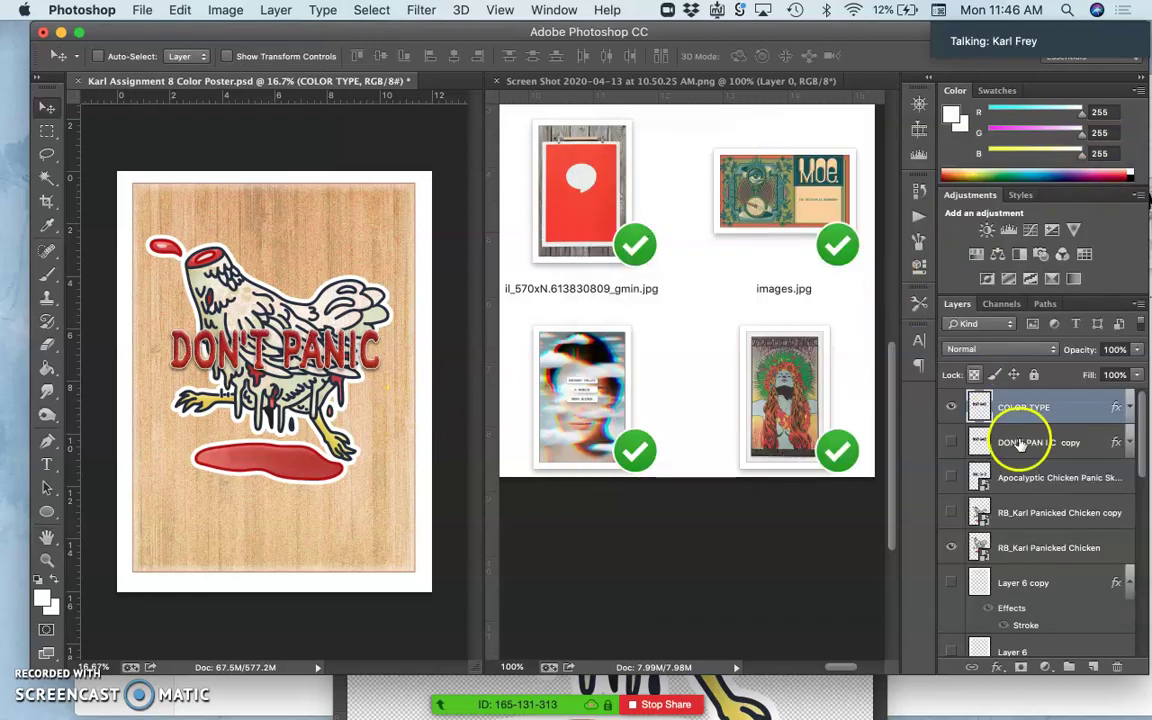
left_click(950, 410)
left_click(950, 410)
Step: Expand the type layer's effects and toggle all effects off and on to compare
left_click(1119, 407)
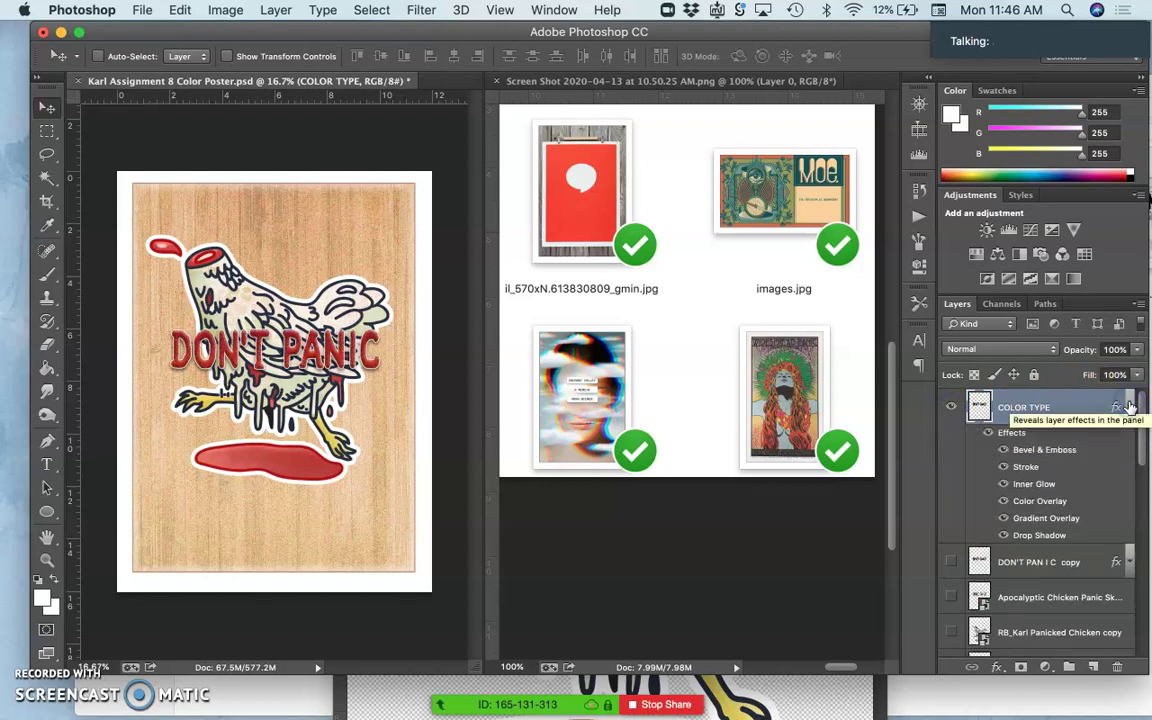
left_click(988, 438)
left_click(988, 438)
left_click(988, 438)
left_click(988, 438)
left_click(988, 438)
left_click(988, 438)
left_click(988, 438)
left_click(988, 438)
Step: Toggle Bevel & Emboss and the type layer's visibility to compare the lettering
left_click(1003, 453)
left_click(1003, 453)
left_click(1003, 453)
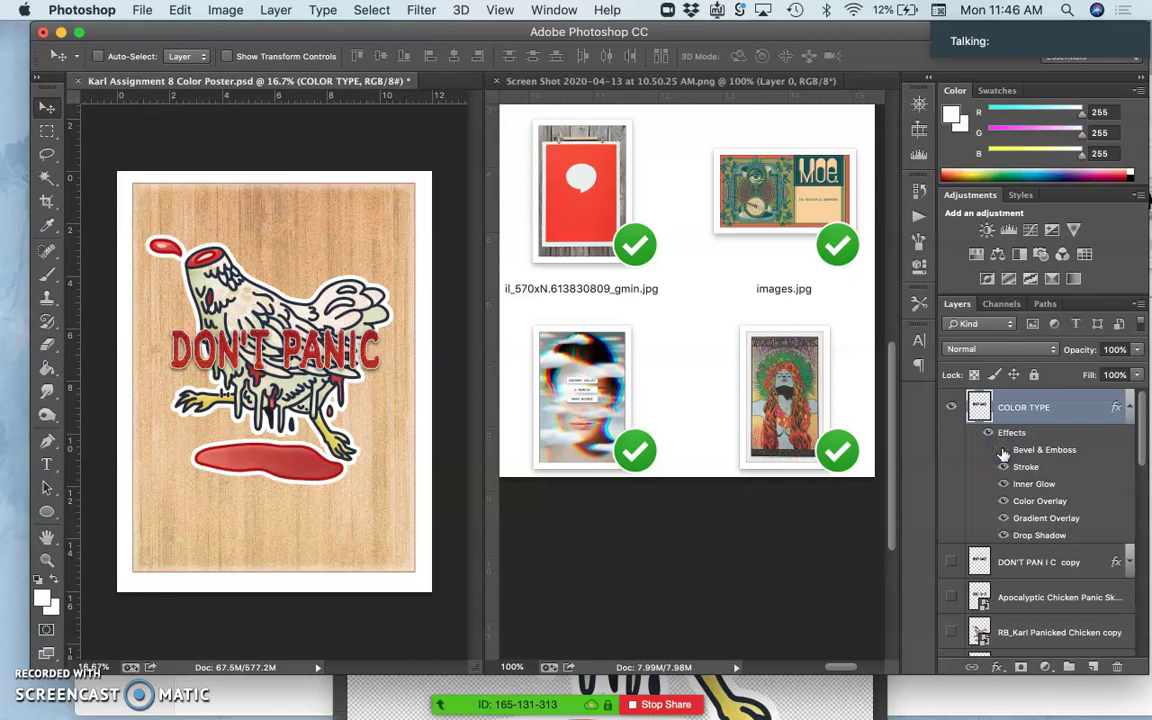
left_click(946, 410)
left_click(946, 410)
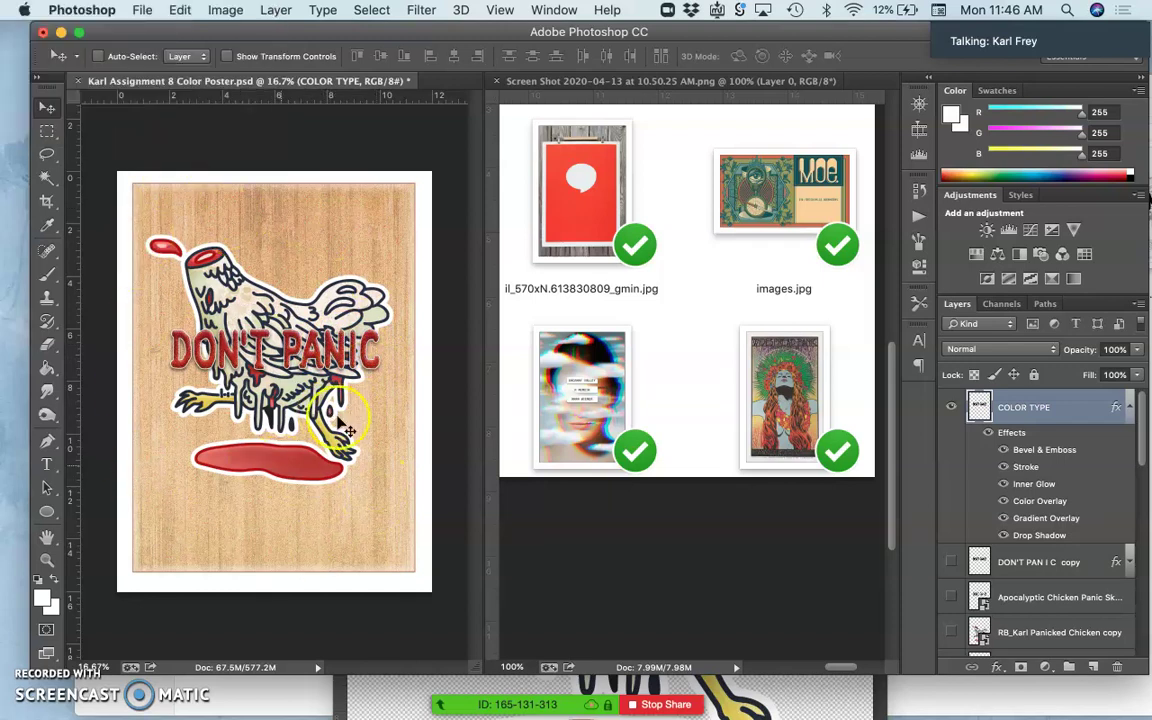
left_click(1090, 413)
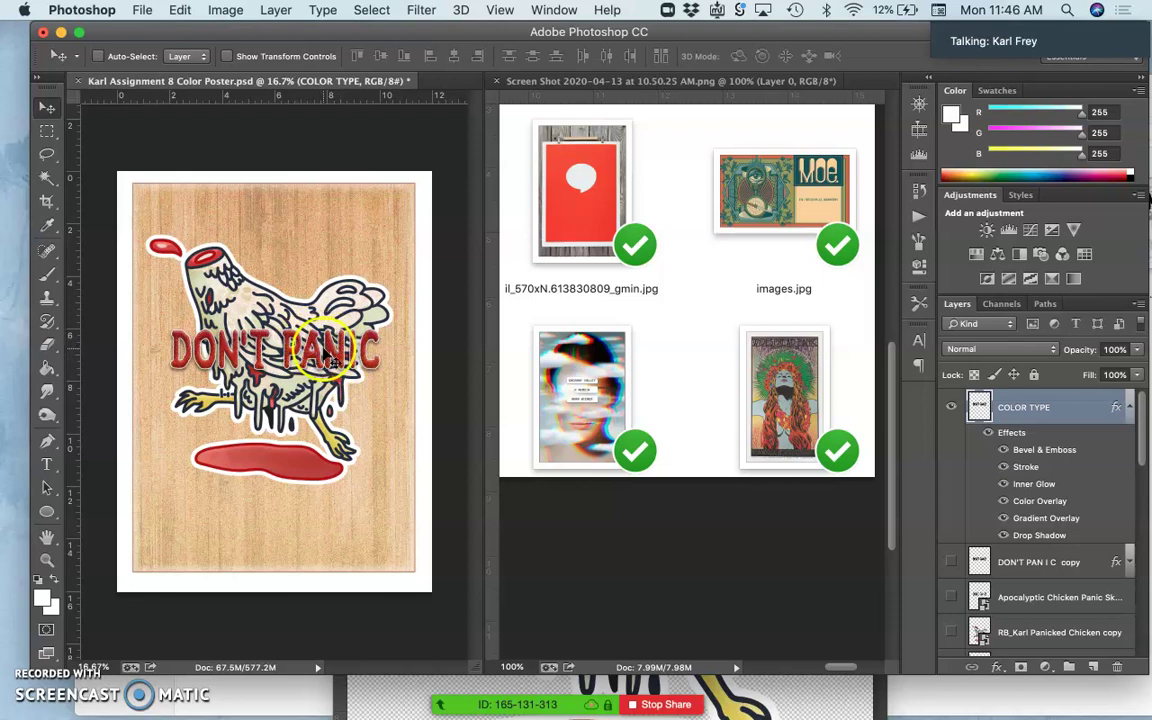
Step: Save the poster and hide Layers 3, 7, 7 copy, 4 copy, 4 and the Layer 2 gradient
key("super+s")
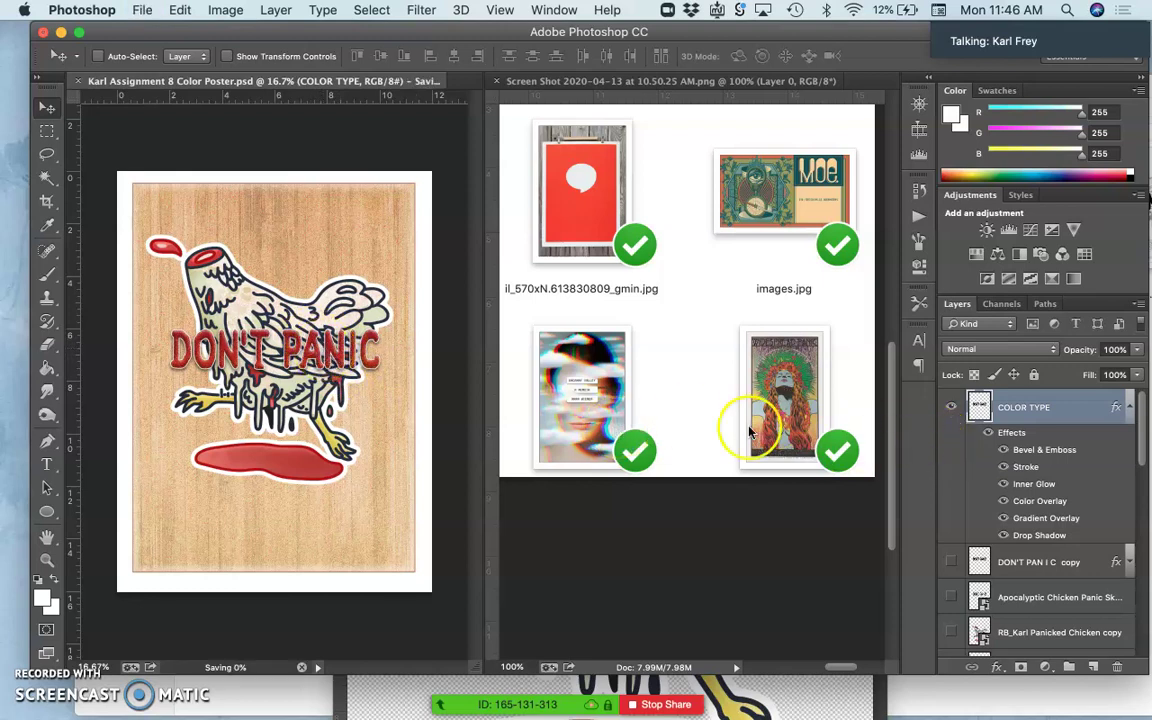
scroll(972, 560, "down", 3)
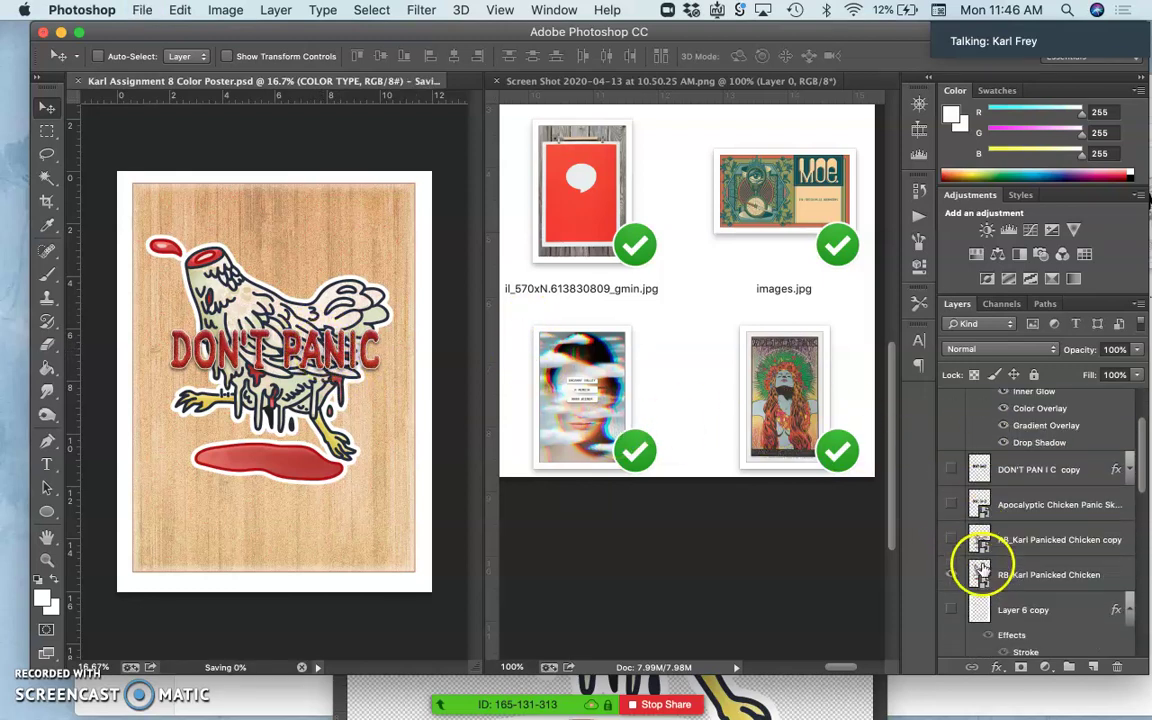
scroll(951, 572, "down", 5)
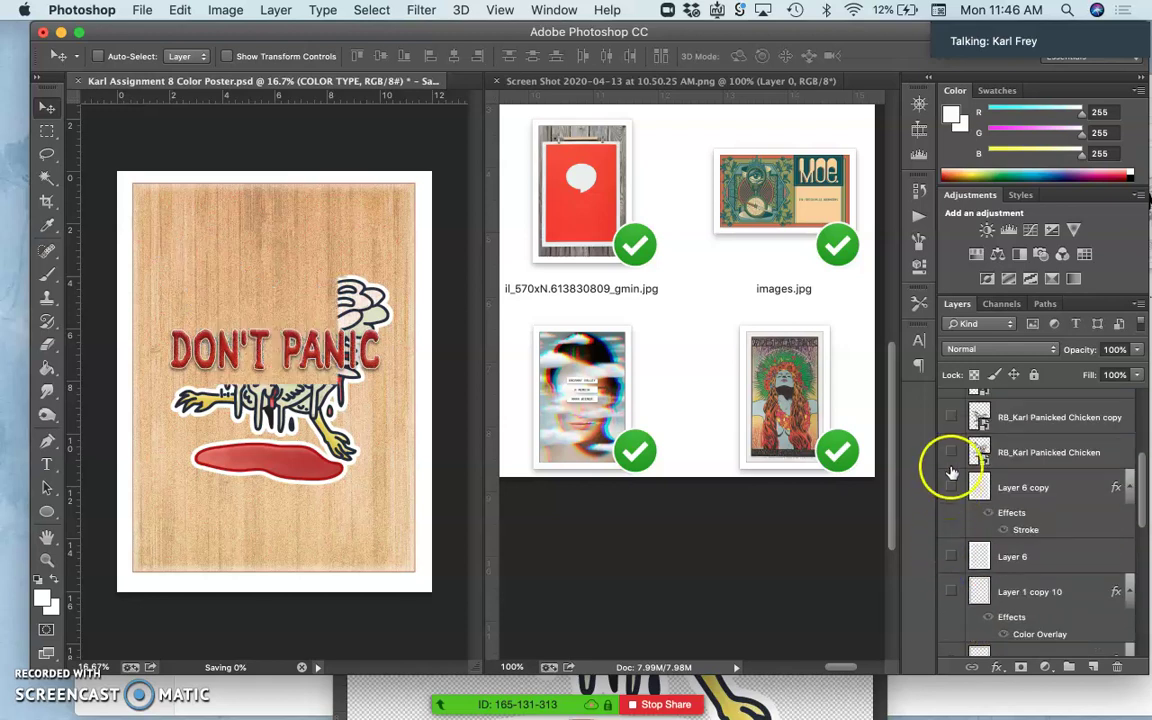
scroll(951, 572, "up", 1)
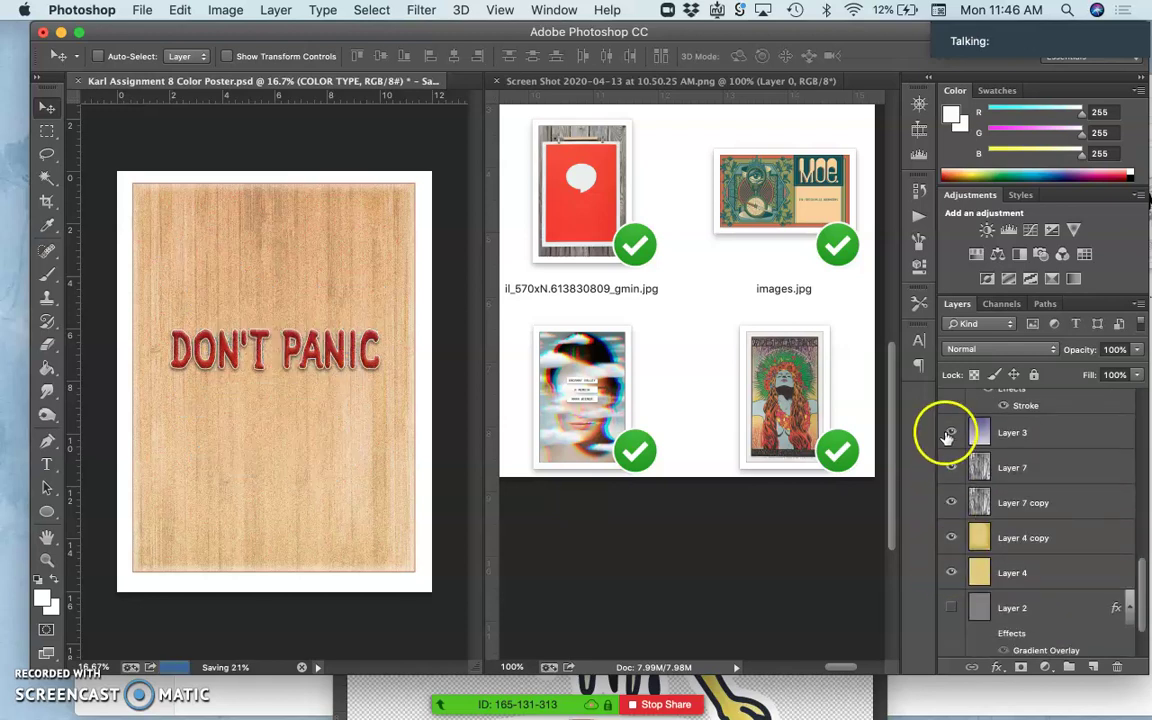
left_click(955, 435)
left_click(953, 469)
left_click(951, 502)
left_click(951, 537)
left_click(951, 572)
left_click(953, 609)
Step: Hide the red Layer 5, Background, Layer 1 copy 9 and Layer 1's white border
scroll(953, 611, "down", 2)
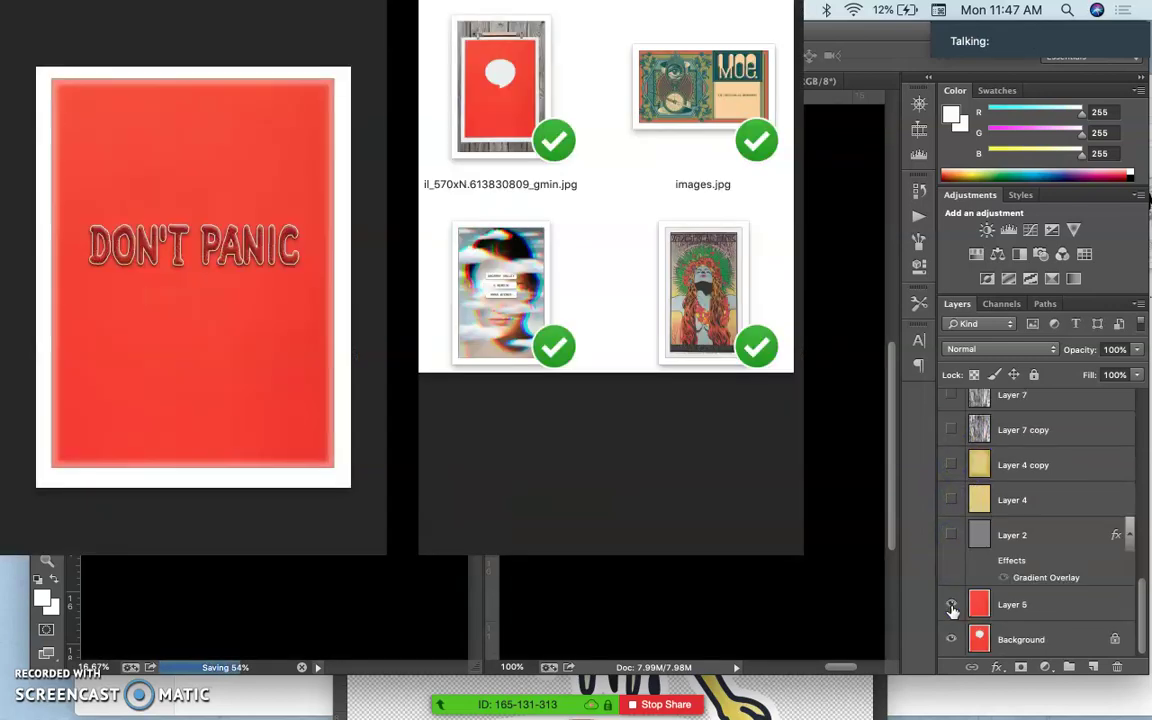
left_click(951, 604)
left_click(951, 640)
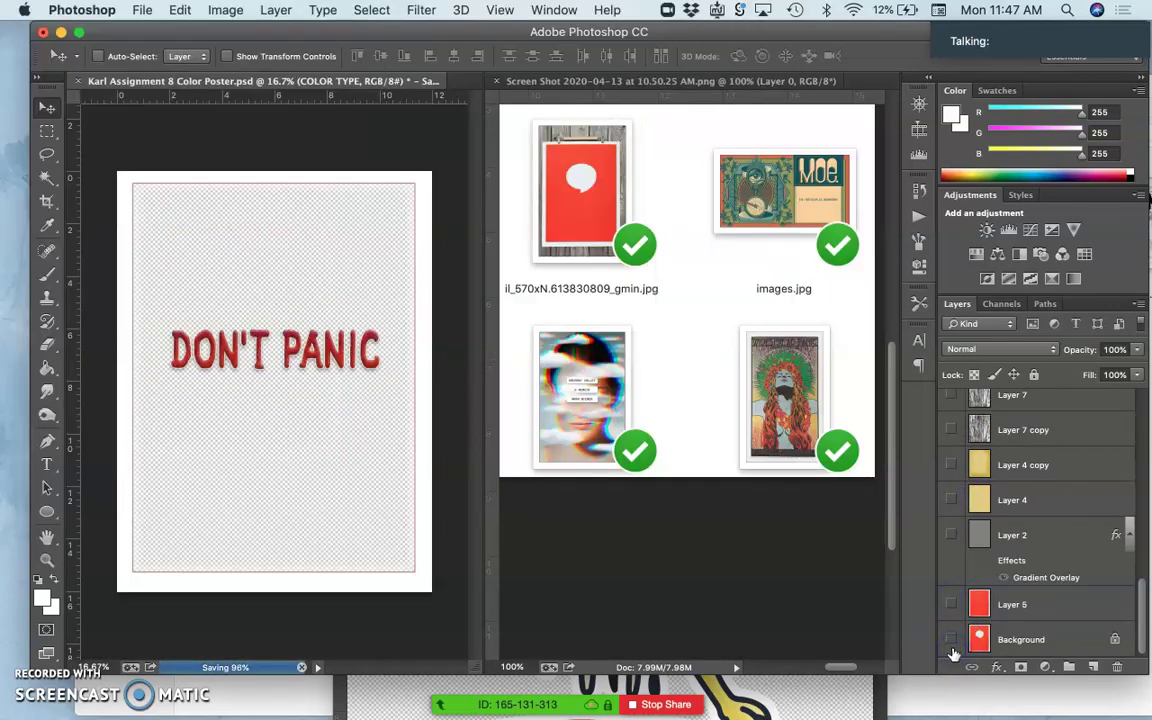
scroll(990, 492, "up", 5)
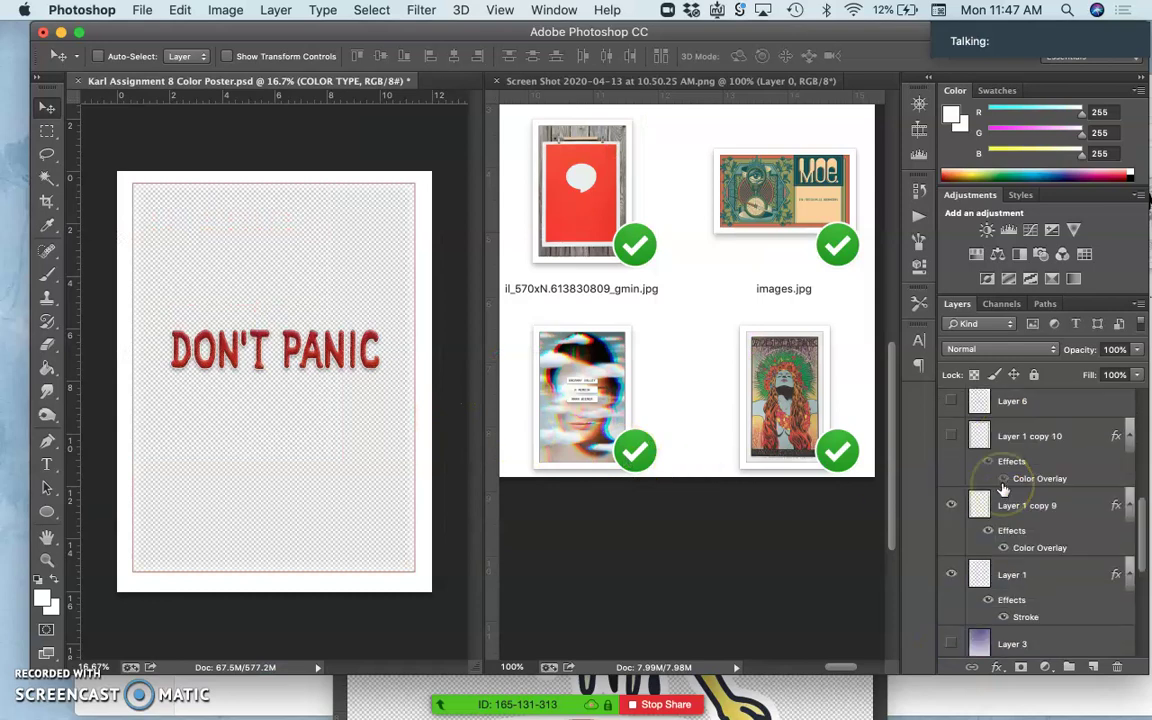
left_click(951, 505)
left_click(953, 575)
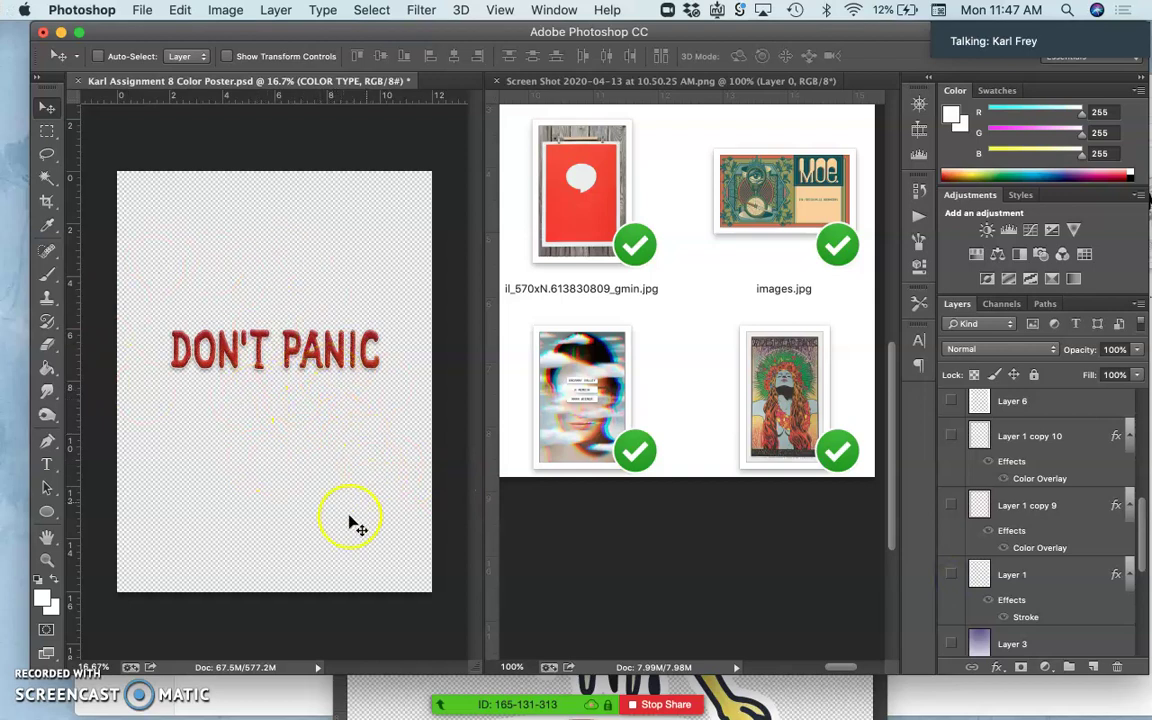
Step: Start a Save As of the poster and edit the file name before .psd
left_click(142, 10)
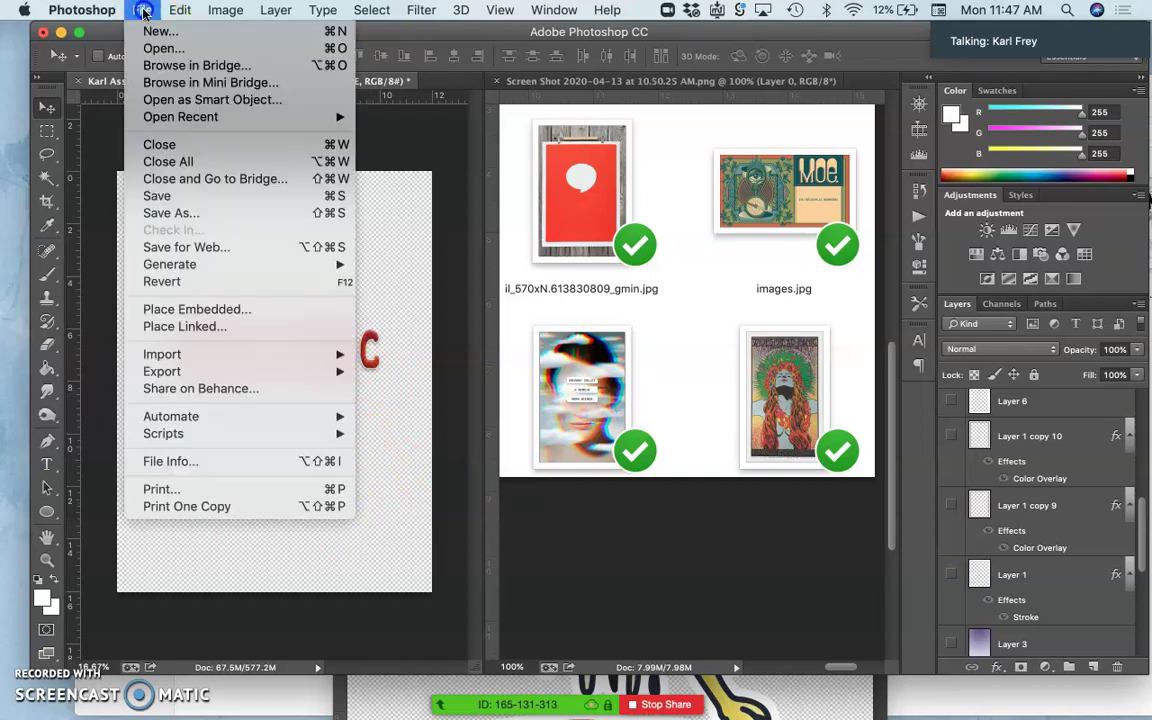
left_click(170, 213)
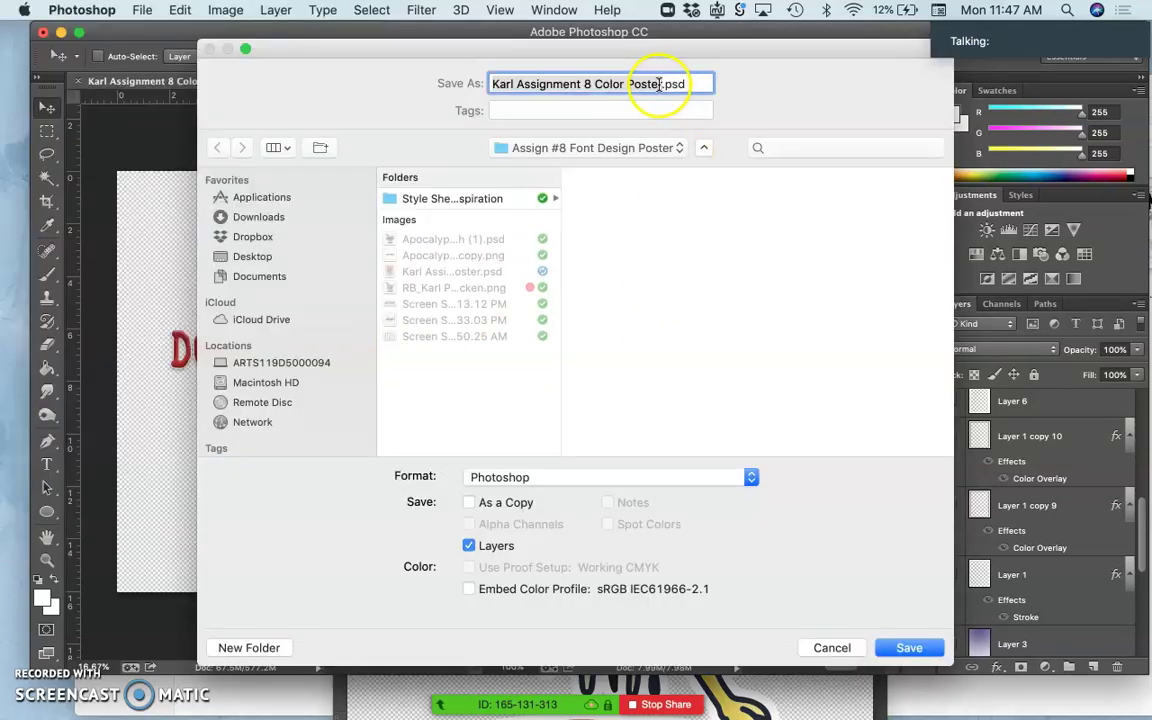
left_click(661, 84)
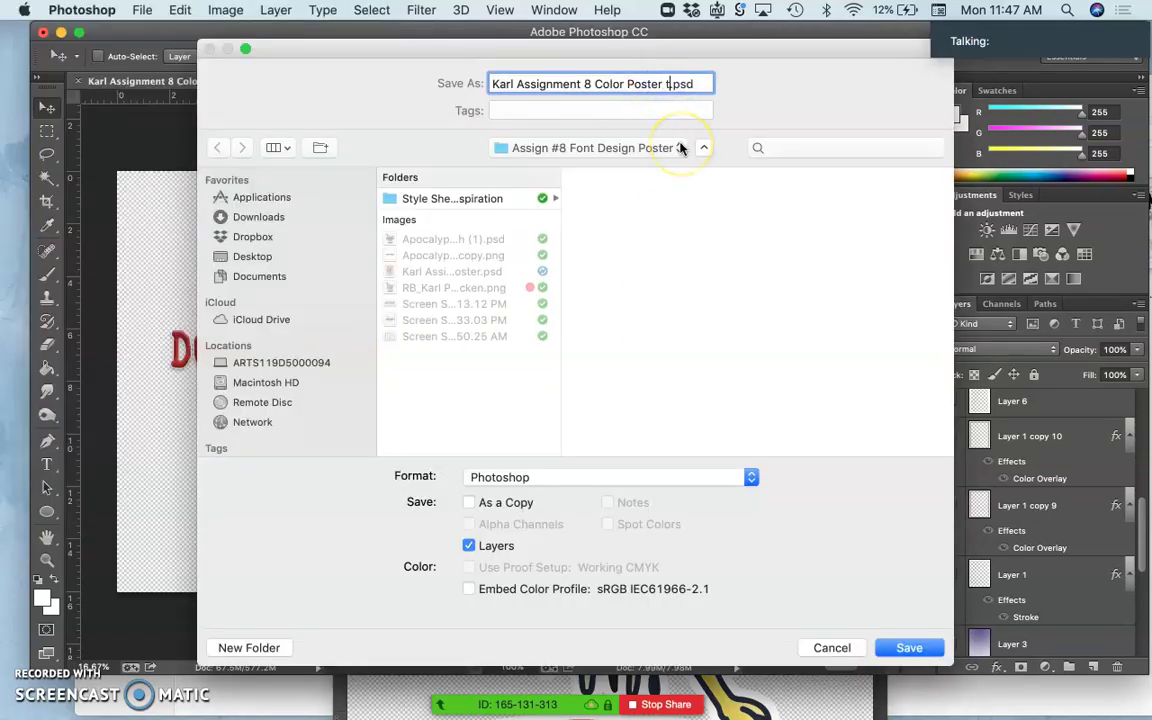